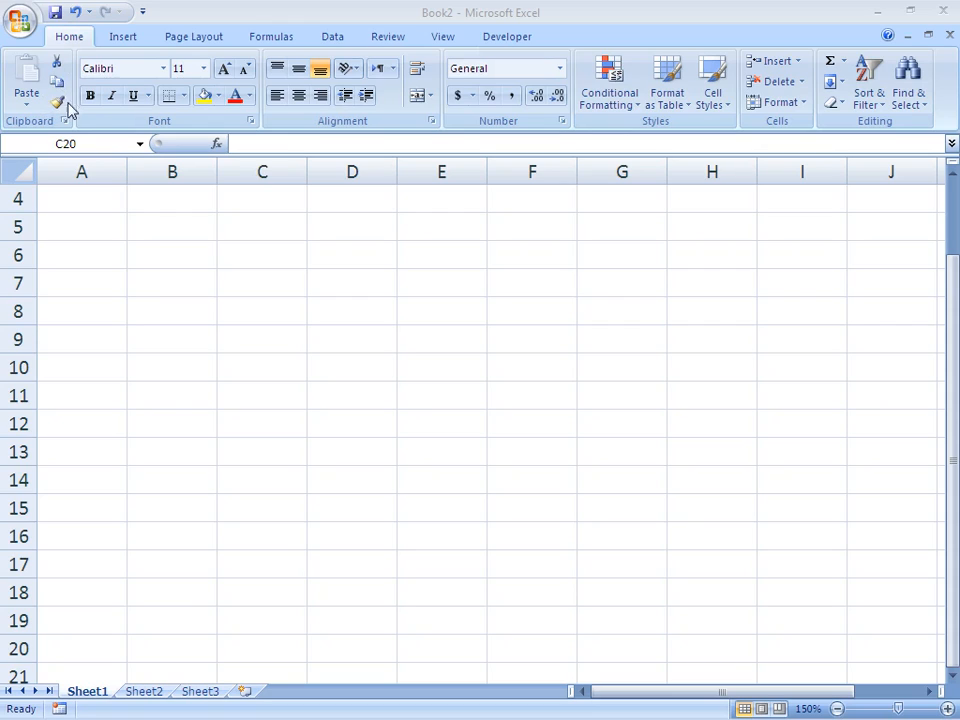
Step: Enter the column headers Name in cell A1 and Fee in cell B1
{"action": "left_click", "coordinate": [98, 198]}
{"action": "key", "text": "Up"}
{"action": "key", "text": "Up"}
{"action": "key", "text": "Up"}
{"action": "key", "text": "Up"}
{"action": "key", "text": "Up"}
{"action": "key", "text": "Up"}
{"action": "key", "text": "Up"}
{"action": "key", "text": "Up"}
{"action": "key", "text": "Up"}
{"action": "key", "text": "Up"}
{"action": "key", "text": "Up"}
{"action": "key", "text": "Up"}
{"action": "key", "text": "Up"}
{"action": "key", "text": "Up"}
{"action": "key", "text": "Up"}
{"action": "key", "text": "Up"}
{"action": "key", "text": "Up"}
{"action": "key", "text": "Up"}
{"action": "key", "text": "Up"}
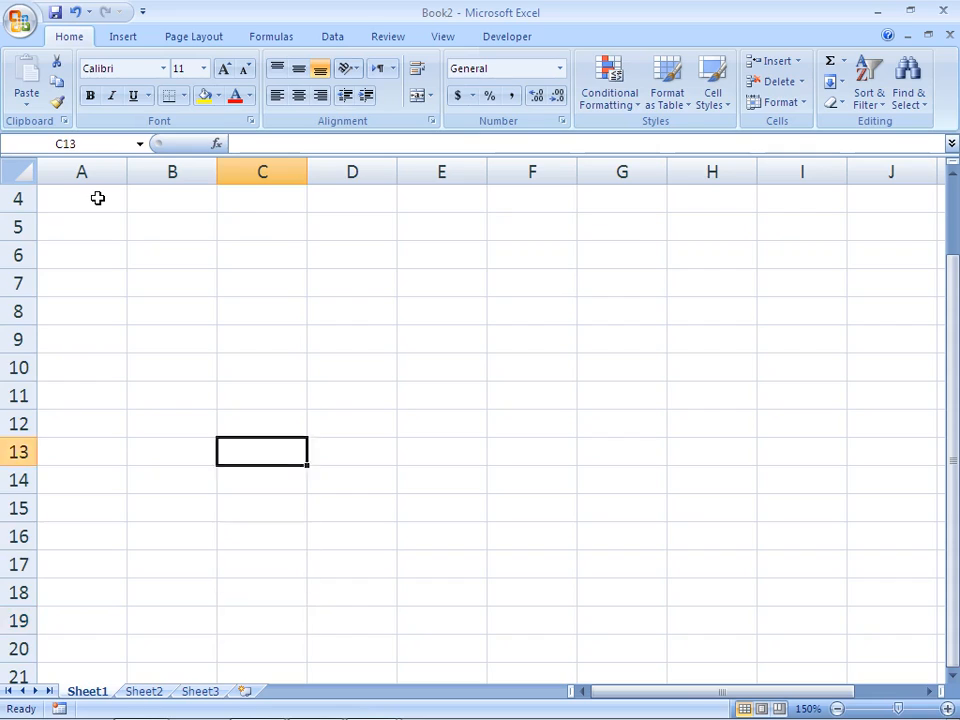
{"action": "key", "text": "Left"}
{"action": "key", "text": "Left"}
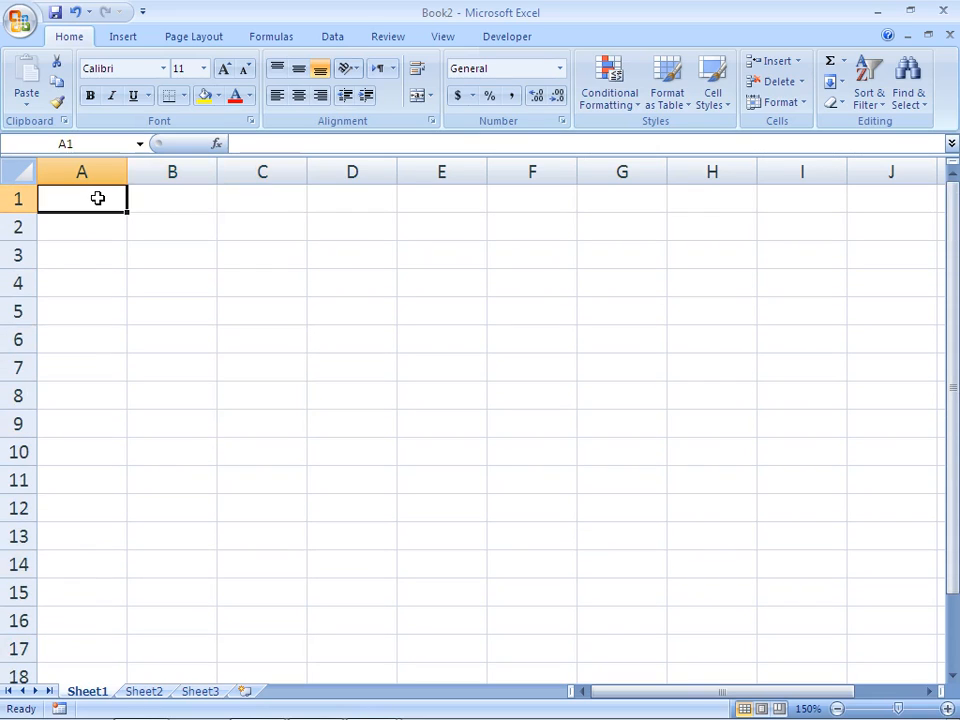
{"action": "type", "text": "Name"}
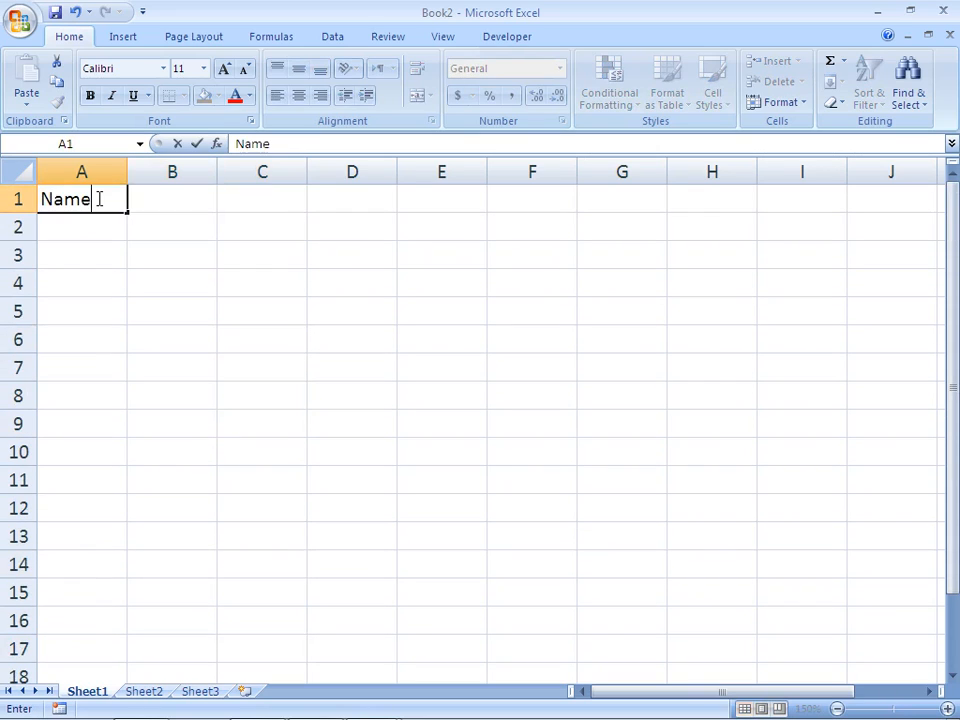
{"action": "key", "text": "Tab"}
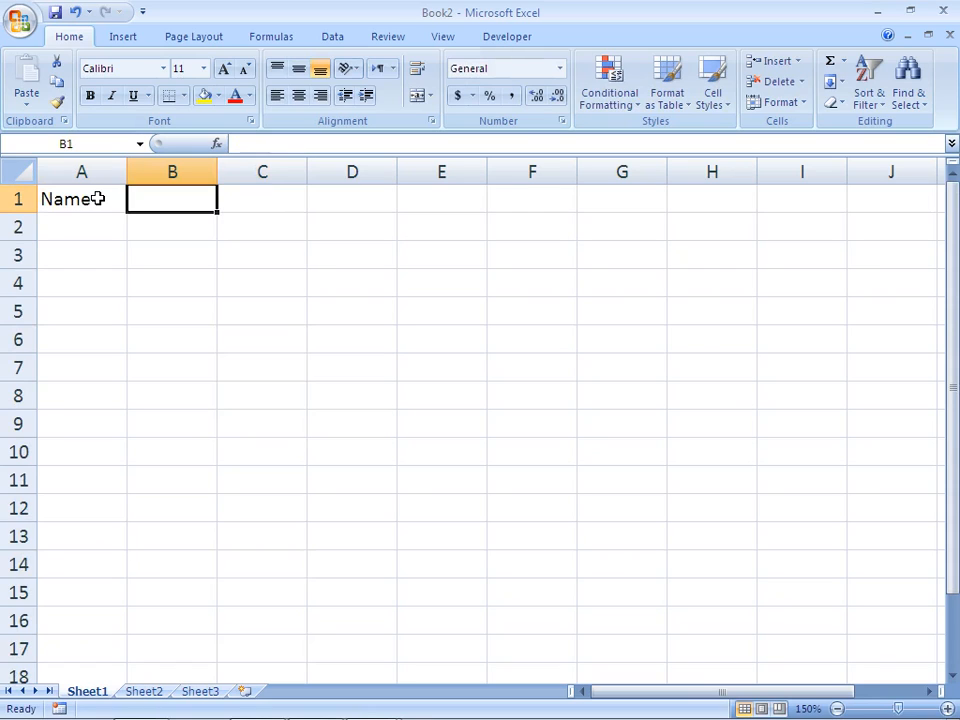
{"action": "type", "text": "Fee"}
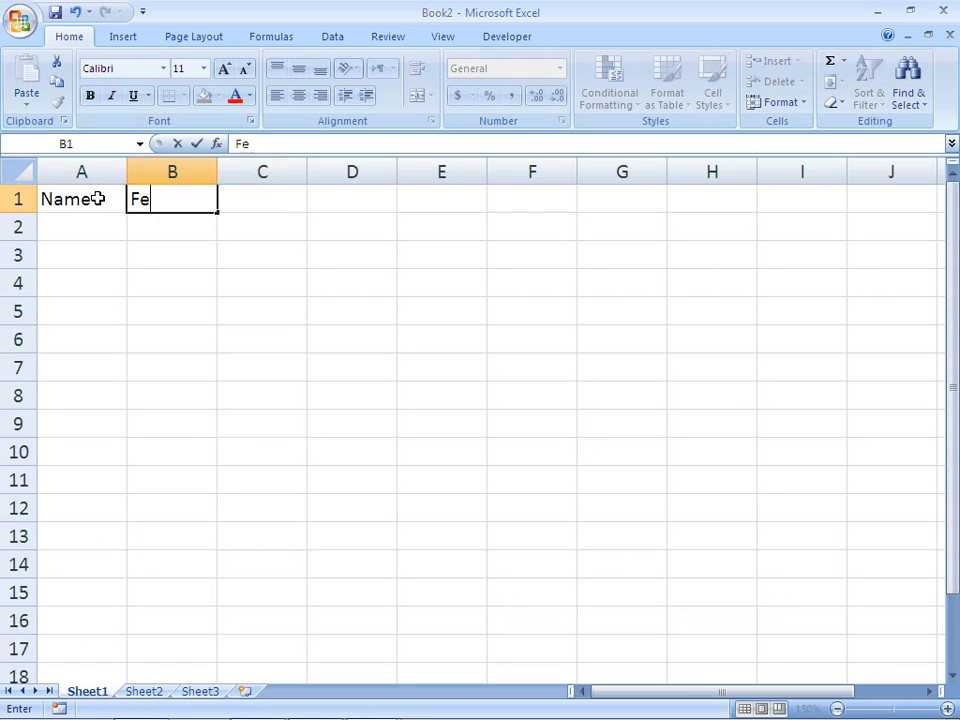
{"action": "key", "text": "Return"}
Step: Fill cells A2 to A5 under the Name header with adf, afd, adf and adsf
{"action": "type", "text": "adf"}
{"action": "key", "text": "Return"}
{"action": "type", "text": "afd"}
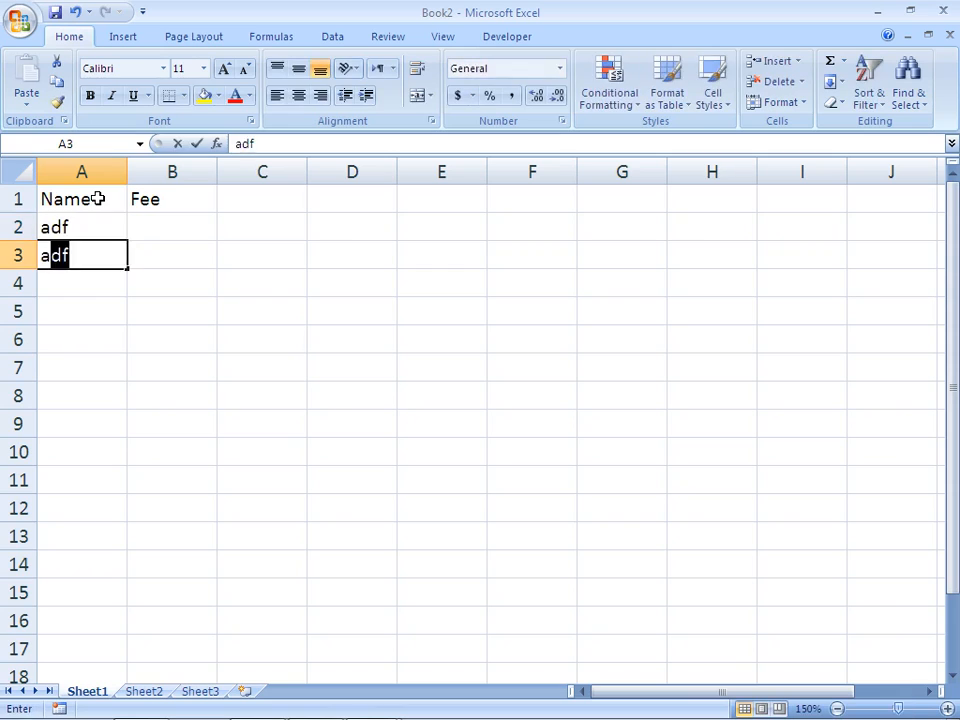
{"action": "key", "text": "Return"}
{"action": "type", "text": "adf"}
{"action": "key", "text": "Return"}
{"action": "type", "text": "adsf"}
{"action": "key", "text": "Return"}
Step: Fill cells B2 to B5 under the Fee header with 100, 123, 123 and 123
{"action": "key", "text": "Up"}
{"action": "key", "text": "Right"}
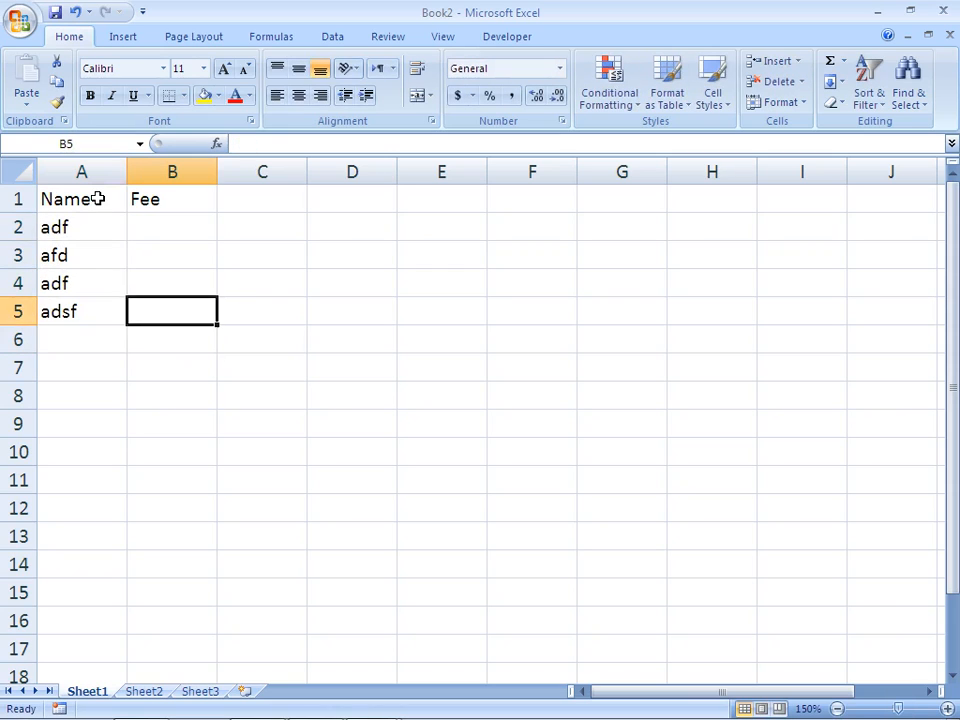
{"action": "key", "text": "Up"}
{"action": "key", "text": "Up"}
{"action": "key", "text": "Up"}
{"action": "type", "text": "100"}
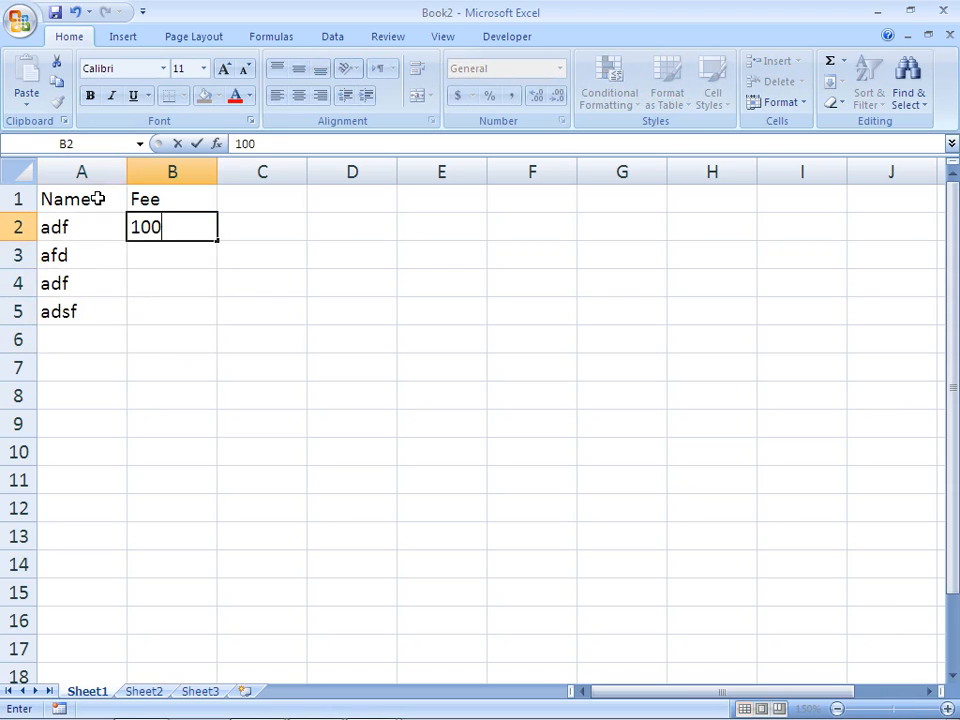
{"action": "key", "text": "Return"}
{"action": "key", "text": "Up"}
{"action": "key", "text": "Down"}
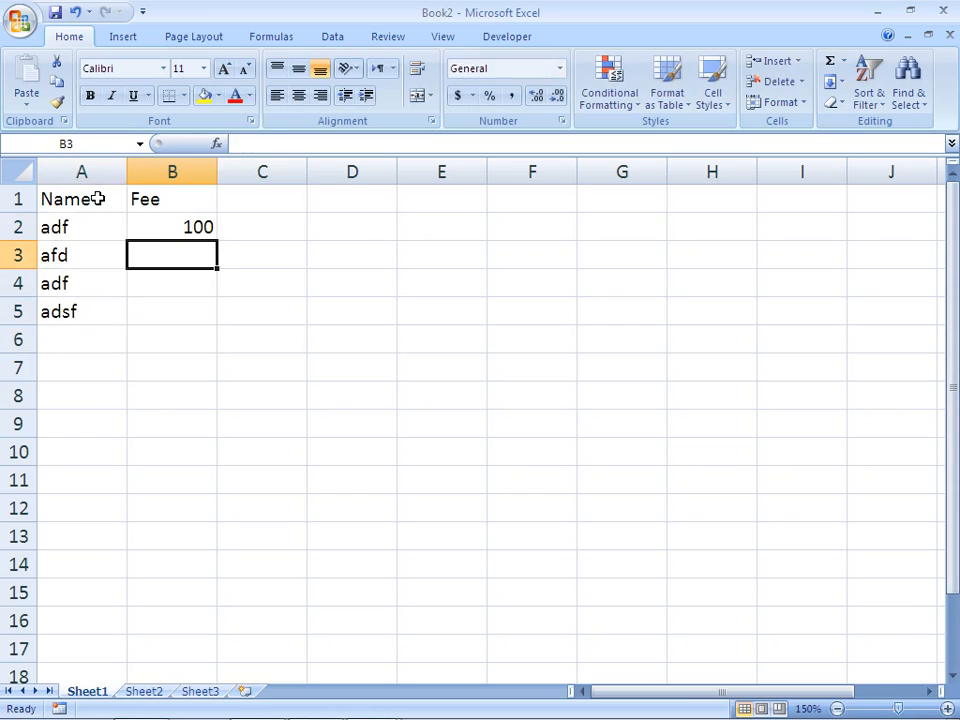
{"action": "type", "text": "123"}
{"action": "key", "text": "Return"}
{"action": "type", "text": "123"}
{"action": "key", "text": "Return"}
{"action": "type", "text": "123"}
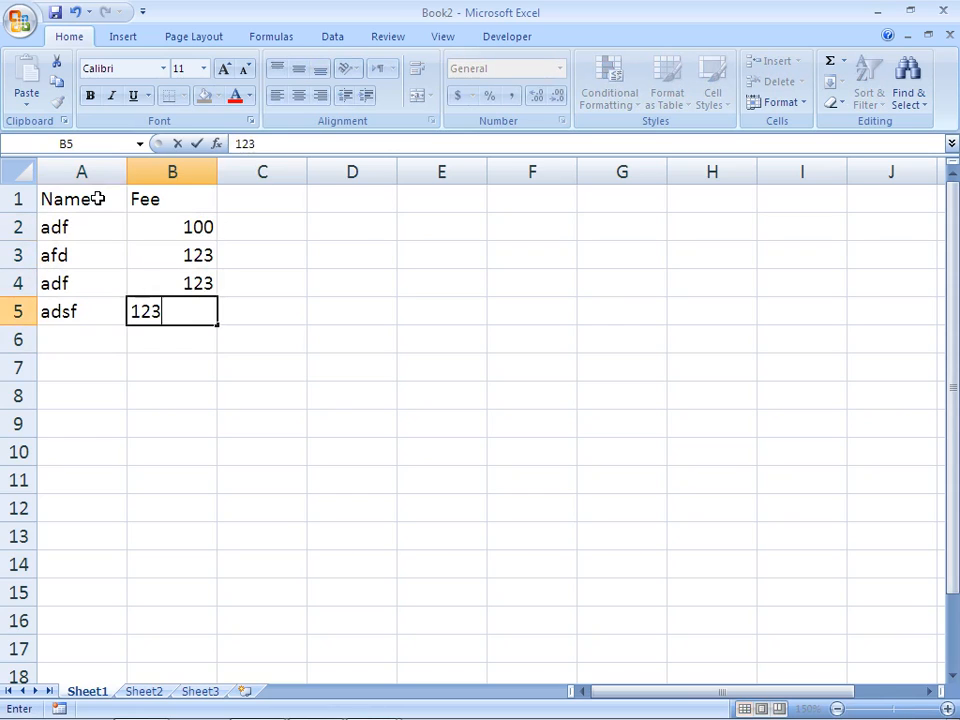
{"action": "key", "text": "Return"}
Step: Cut the whole table in A1:B5 and paste it starting at cell D1
{"action": "key", "text": "Up"}
{"action": "key", "text": "Up"}
{"action": "key", "text": "Up"}
{"action": "key", "text": "Up"}
{"action": "key", "text": "Up"}
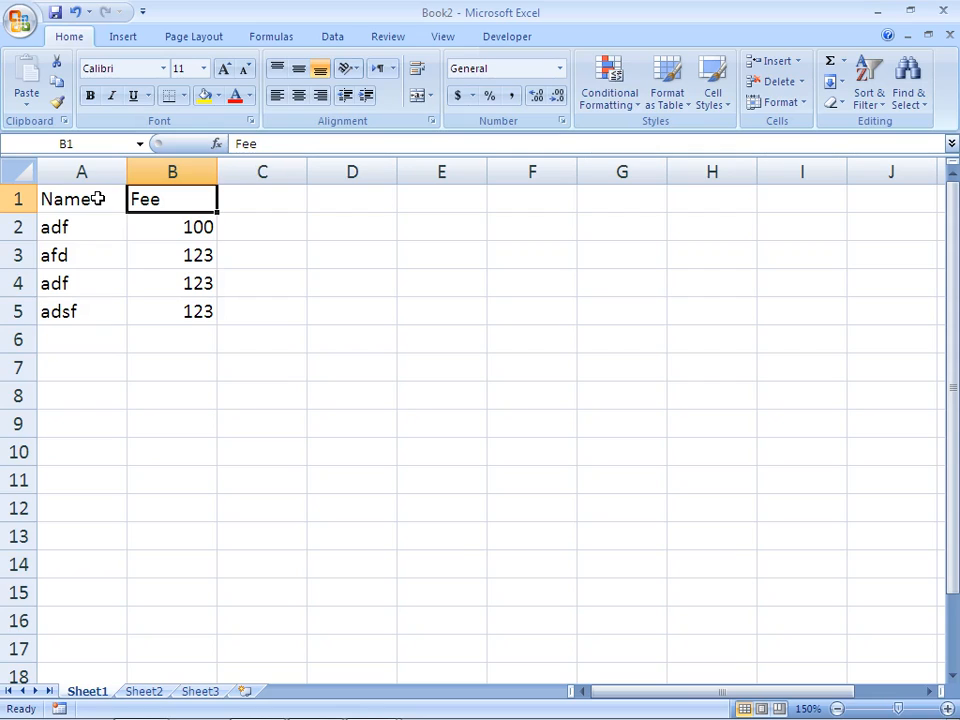
{"action": "key", "text": "Left"}
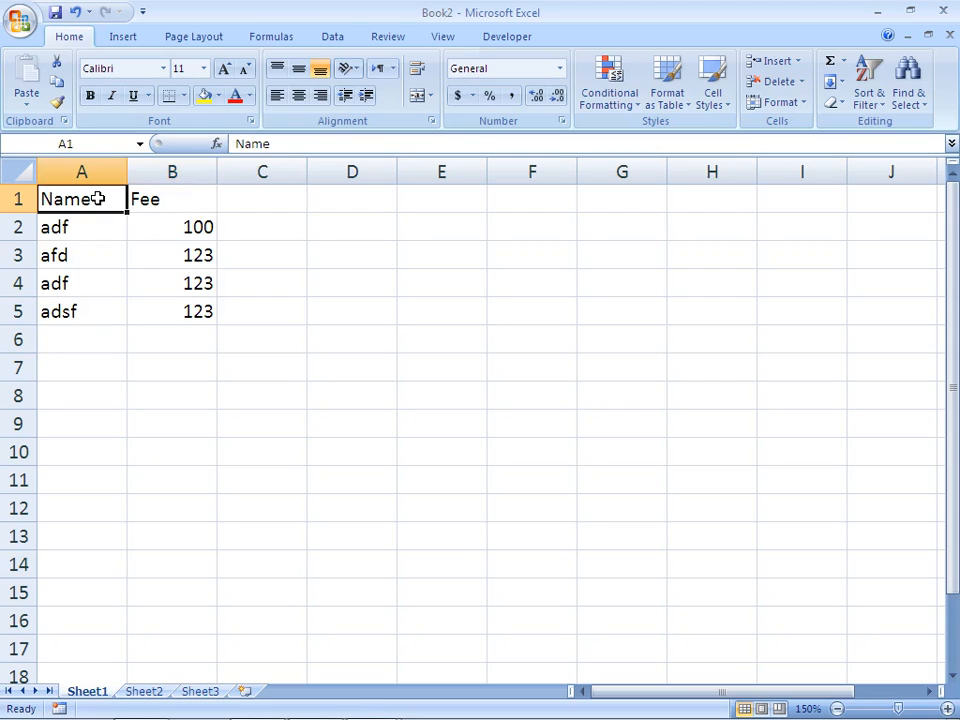
{"action": "key", "text": "shift+Right"}
{"action": "key", "text": "shift+Down"}
{"action": "key", "text": "shift+Down"}
{"action": "key", "text": "shift+Down"}
{"action": "key", "text": "shift+Down"}
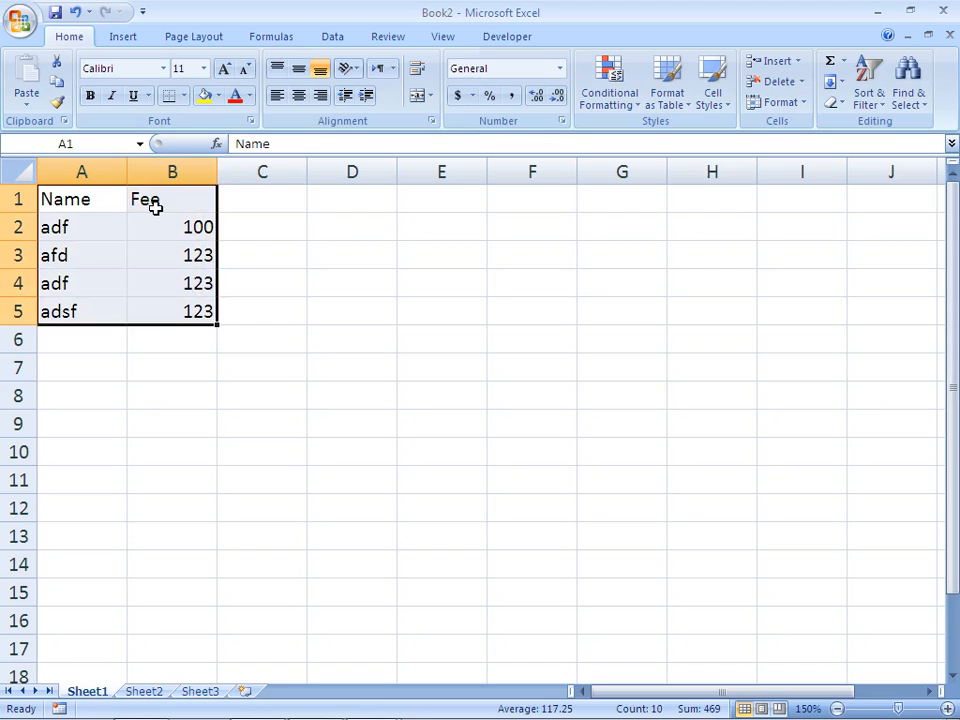
{"action": "left_click", "coordinate": [58, 66]}
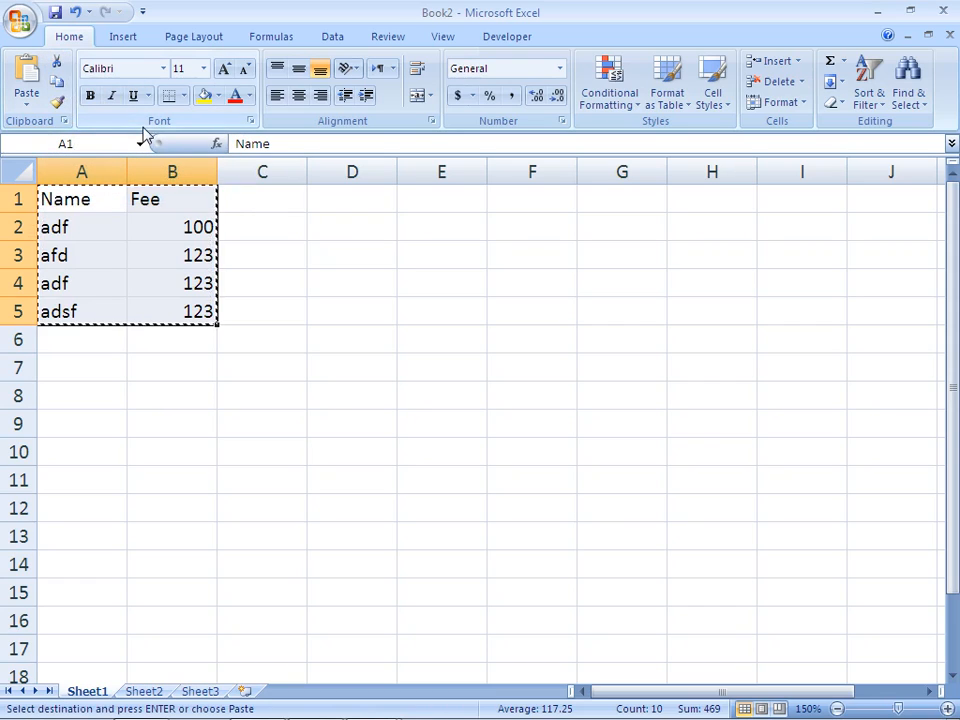
{"action": "left_click", "coordinate": [366, 198]}
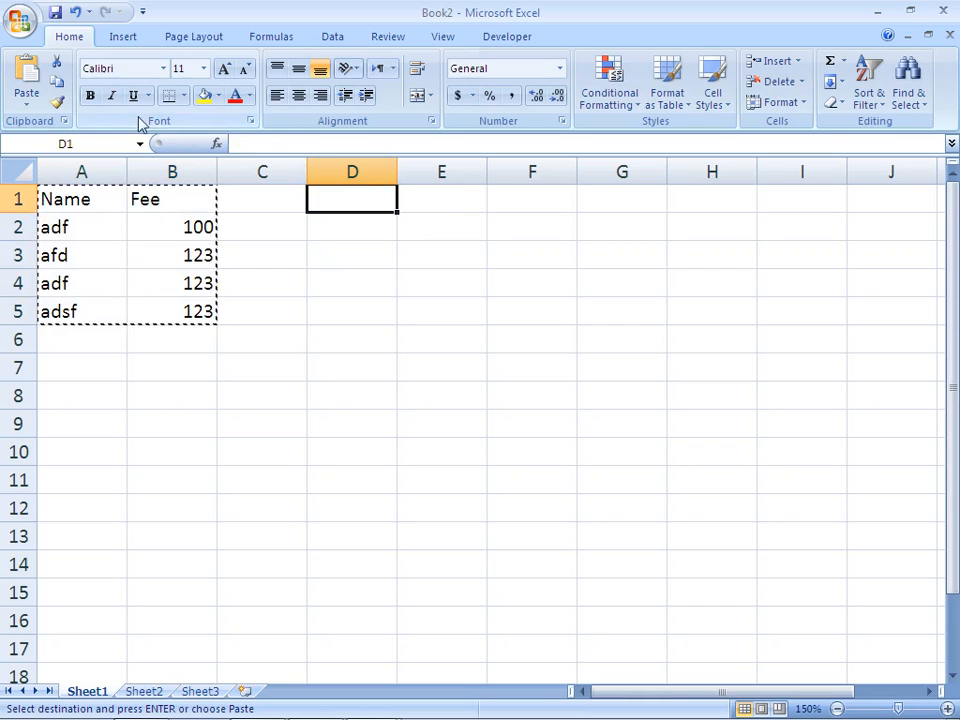
{"action": "left_click", "coordinate": [28, 78]}
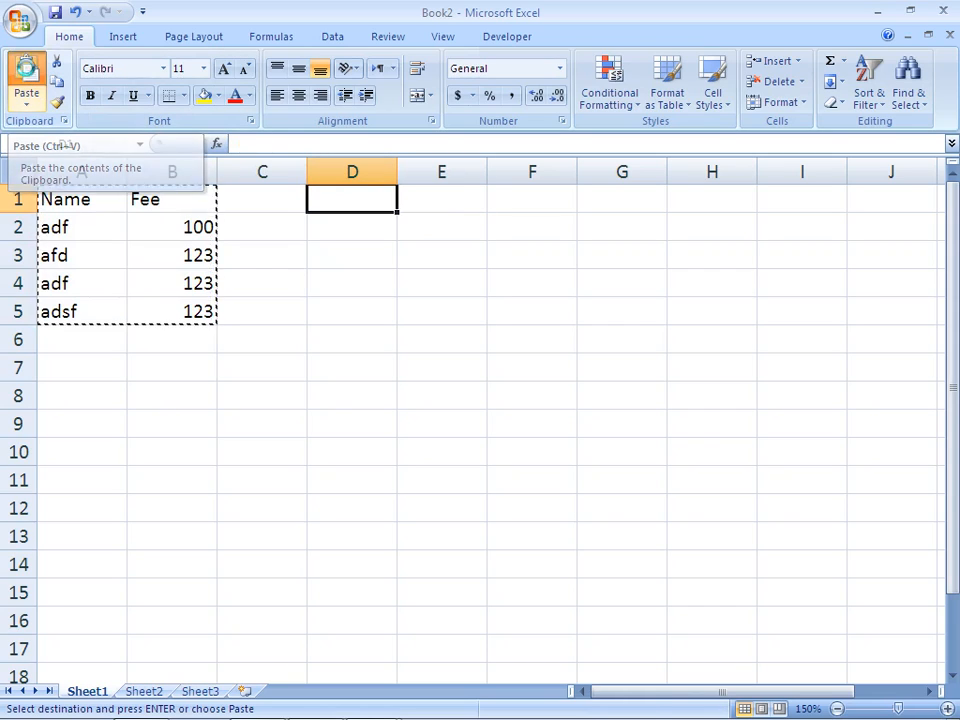
Step: Copy the table in D1:E5 and paste the copy starting at cell A1
{"action": "left_click", "coordinate": [57, 86]}
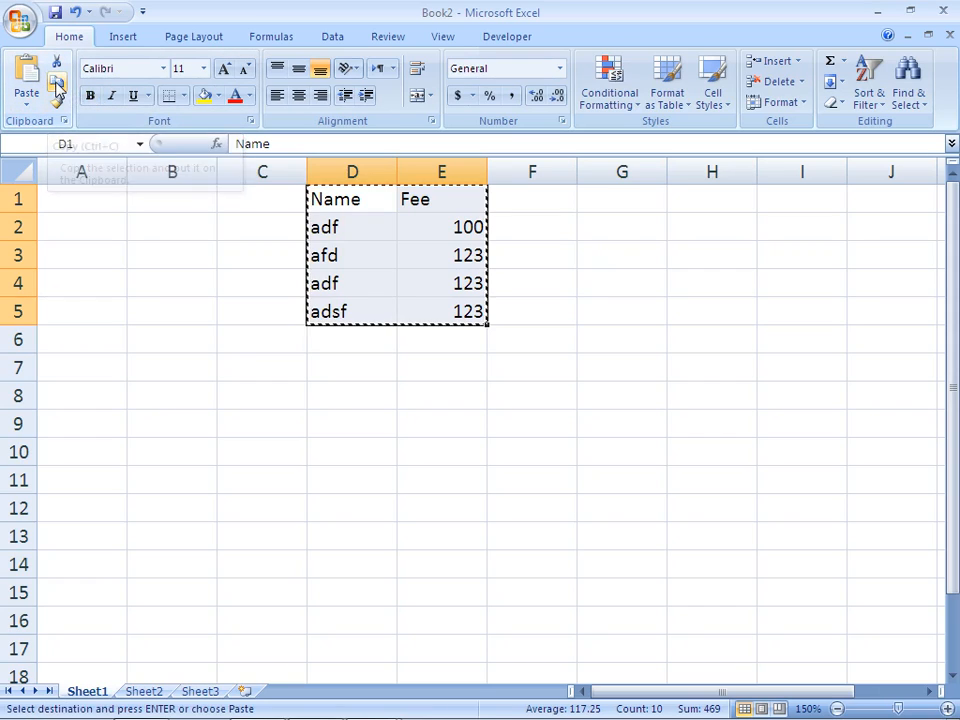
{"action": "left_click", "coordinate": [75, 206]}
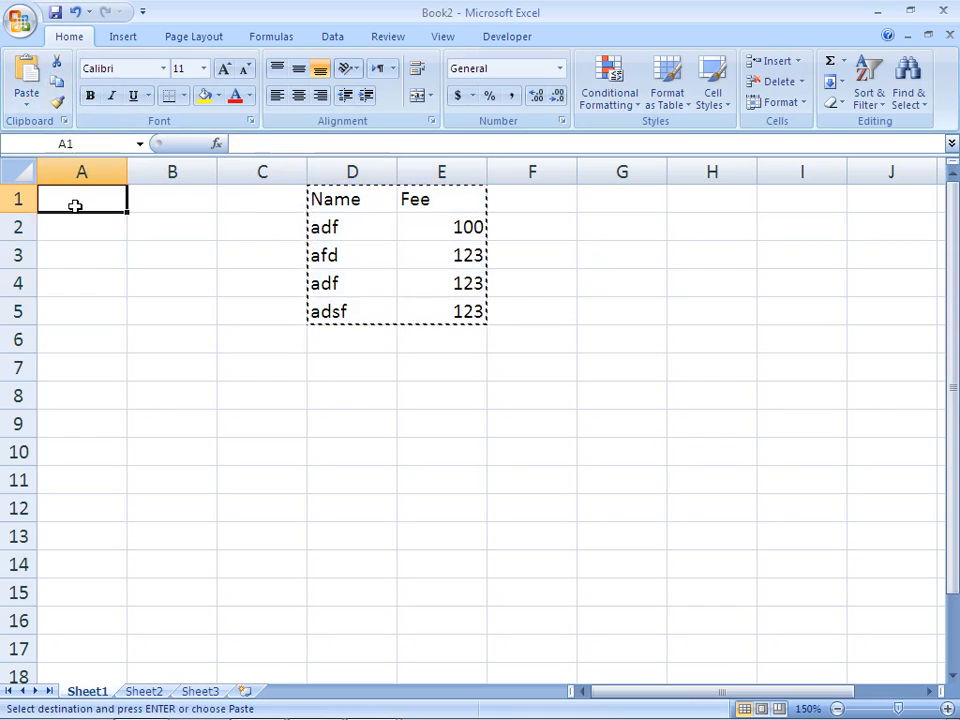
{"action": "left_click", "coordinate": [28, 75]}
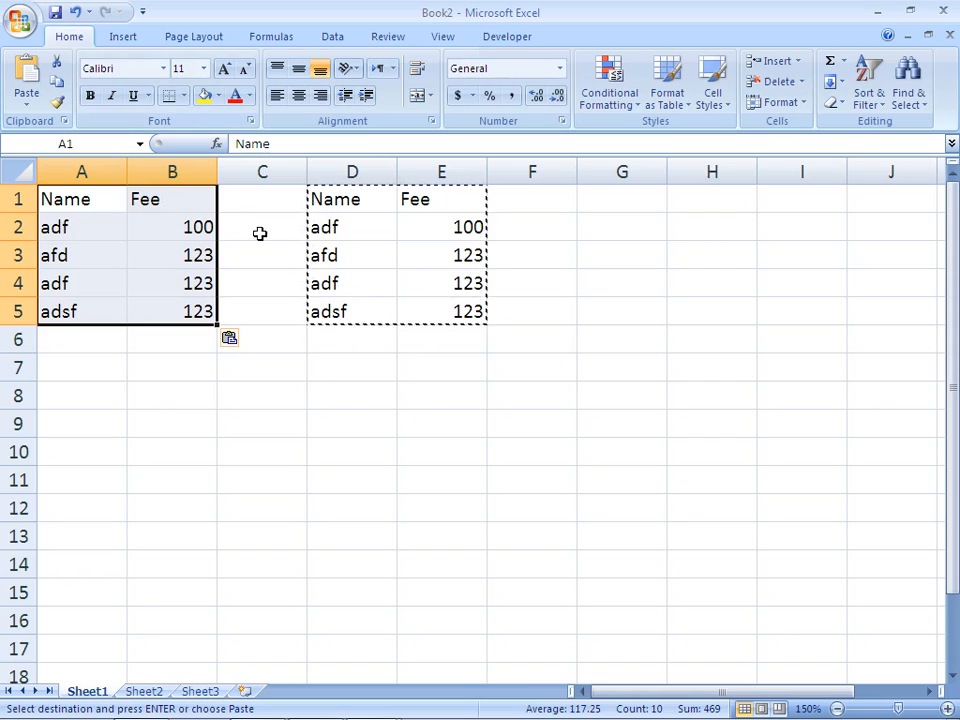
Step: Paste another copy of the table starting at cell A9 and end the copy mode
{"action": "left_click", "coordinate": [125, 420]}
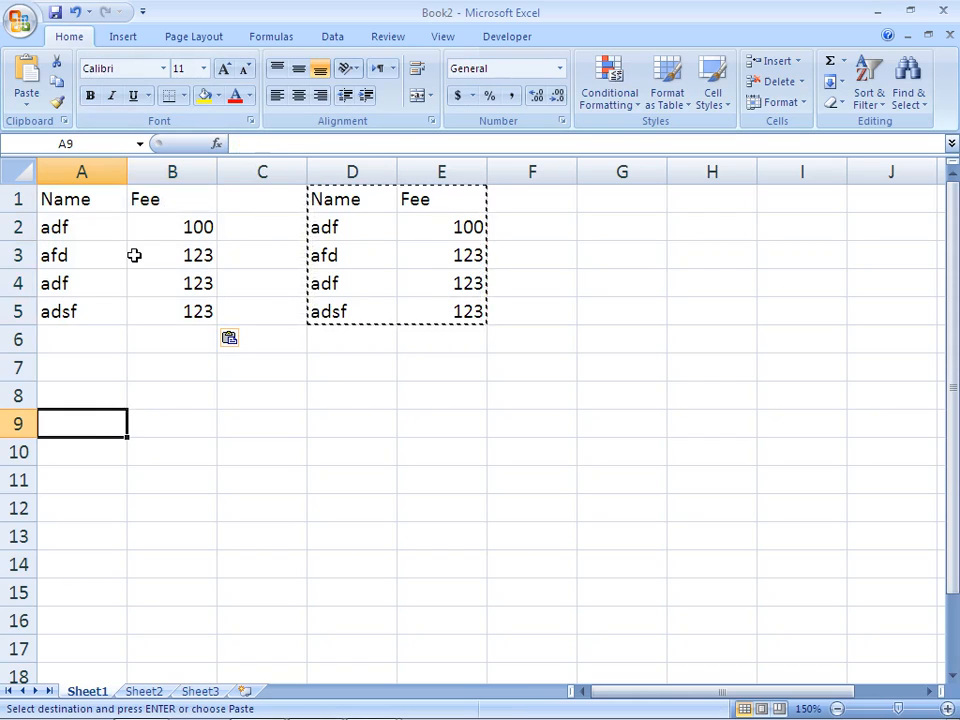
{"action": "key", "text": "ctrl+v"}
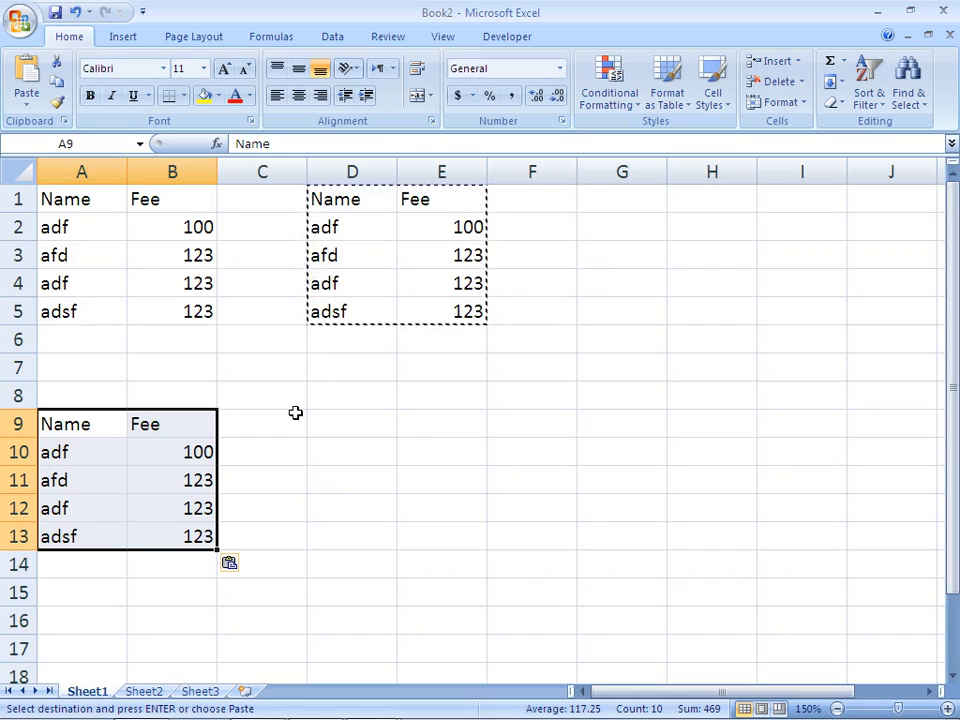
{"action": "key", "text": "Escape"}
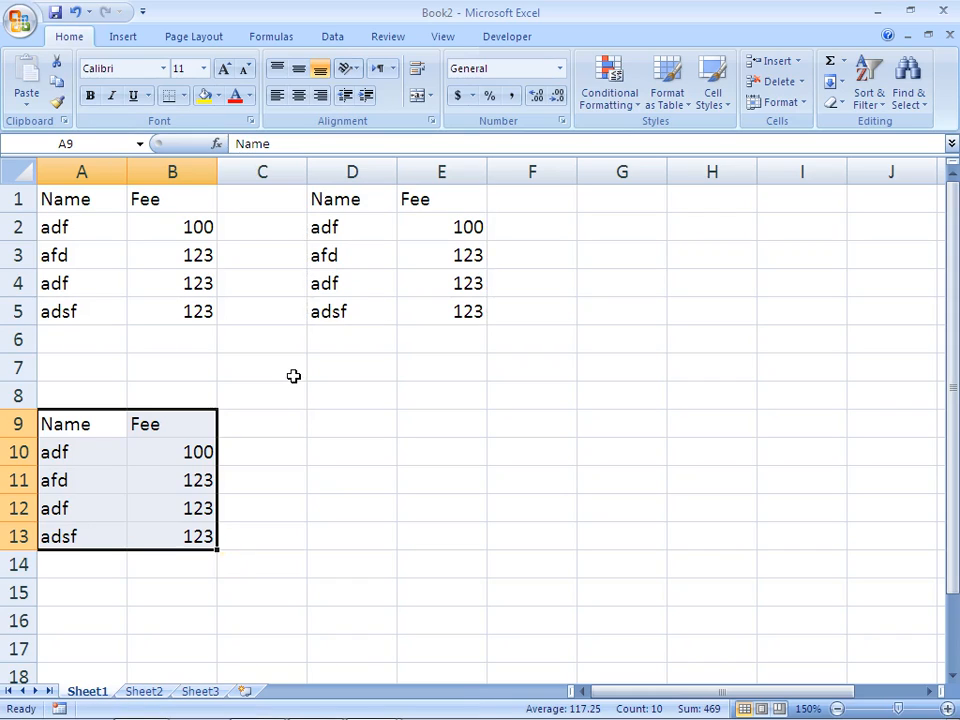
Step: Format the table in A1:B5 with a yellow fill, red font colour and all borders
{"action": "left_click", "coordinate": [118, 209]}
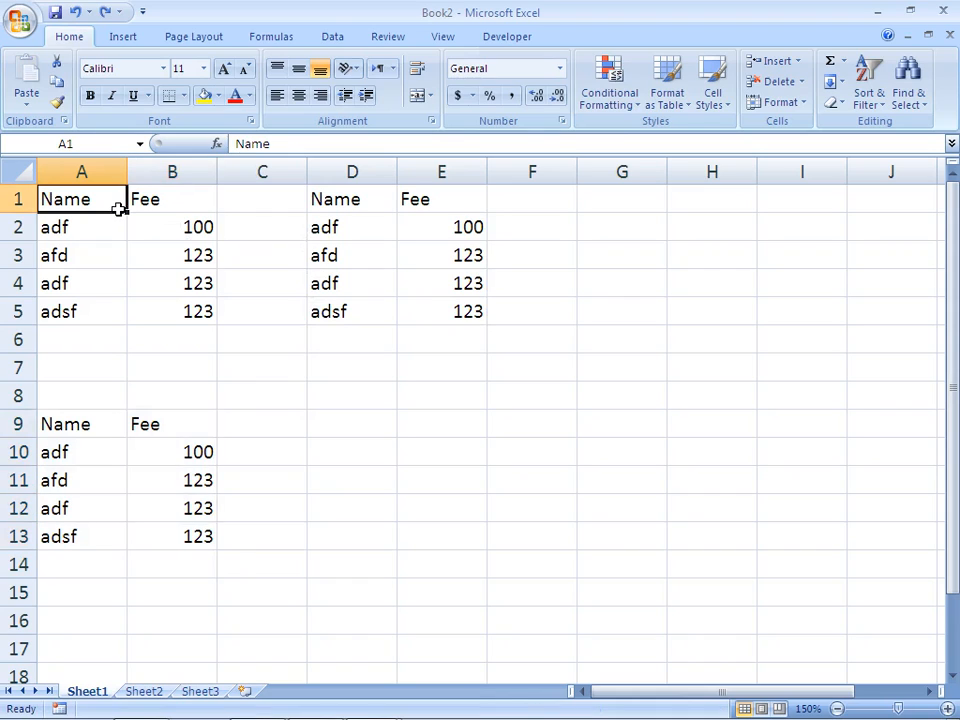
{"action": "key", "text": "shift+Right"}
{"action": "key", "text": "shift+Down"}
{"action": "key", "text": "shift+Down"}
{"action": "key", "text": "shift+Down"}
{"action": "key", "text": "shift+Down"}
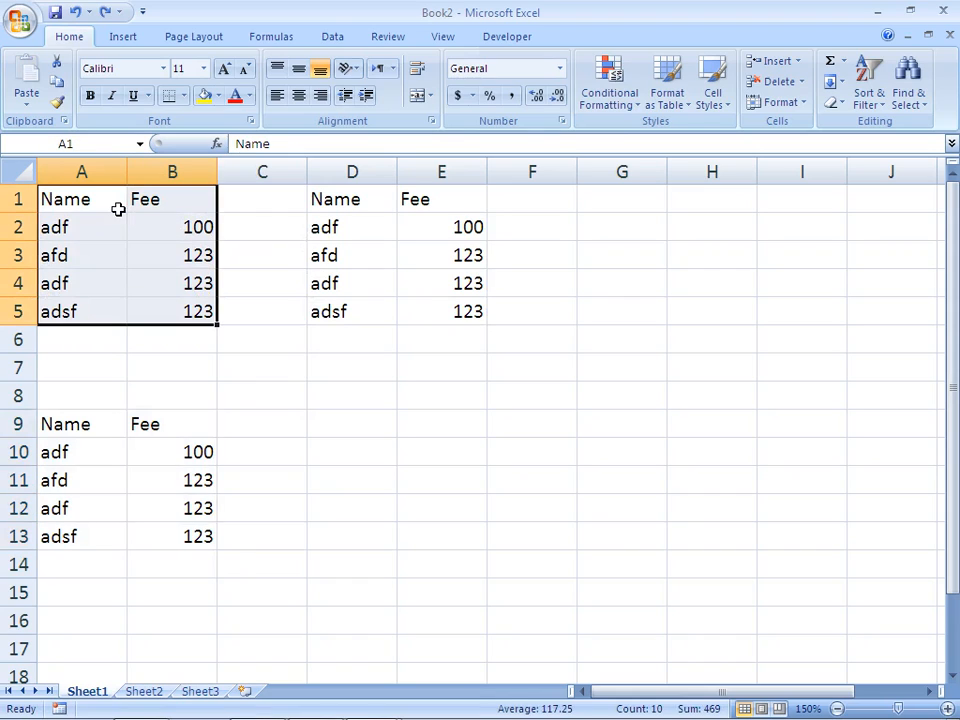
{"action": "left_click", "coordinate": [204, 96]}
{"action": "left_click", "coordinate": [235, 96]}
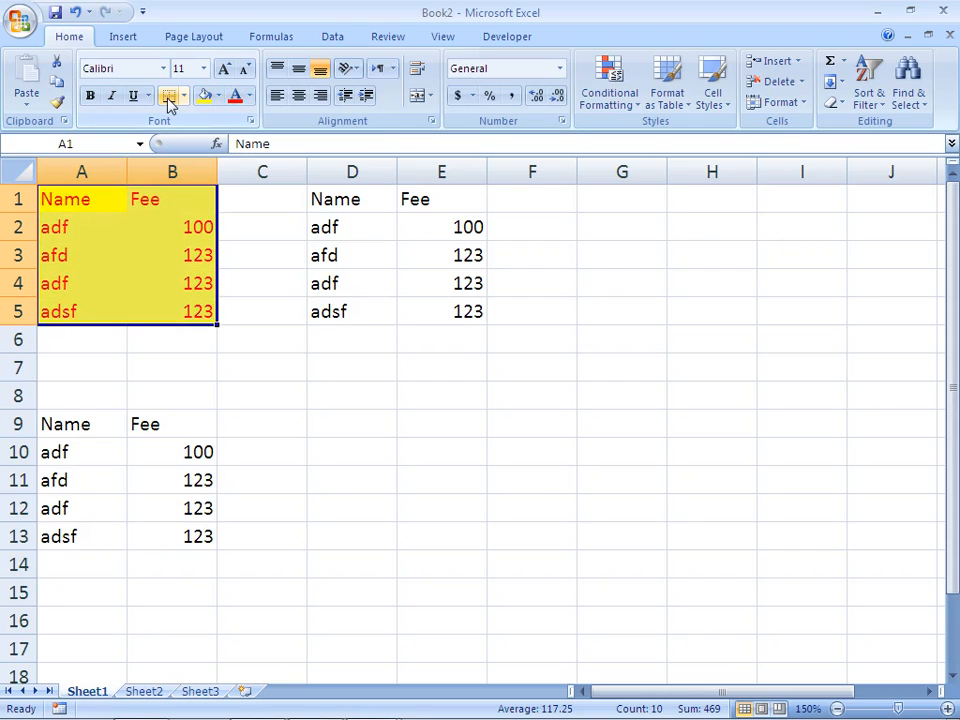
{"action": "left_click", "coordinate": [184, 96]}
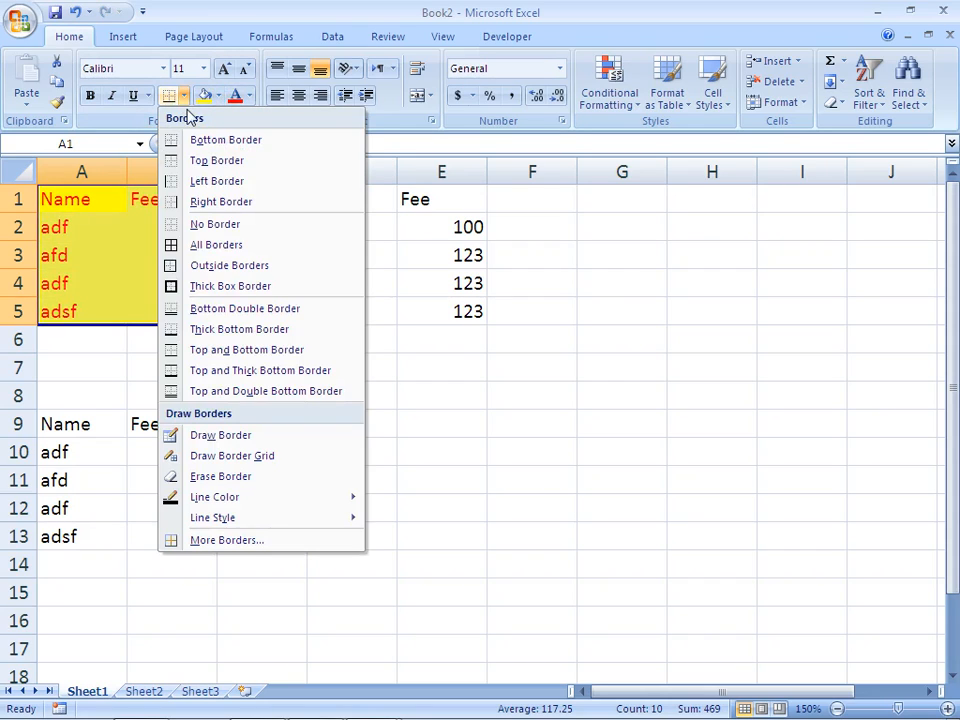
{"action": "left_click", "coordinate": [216, 244]}
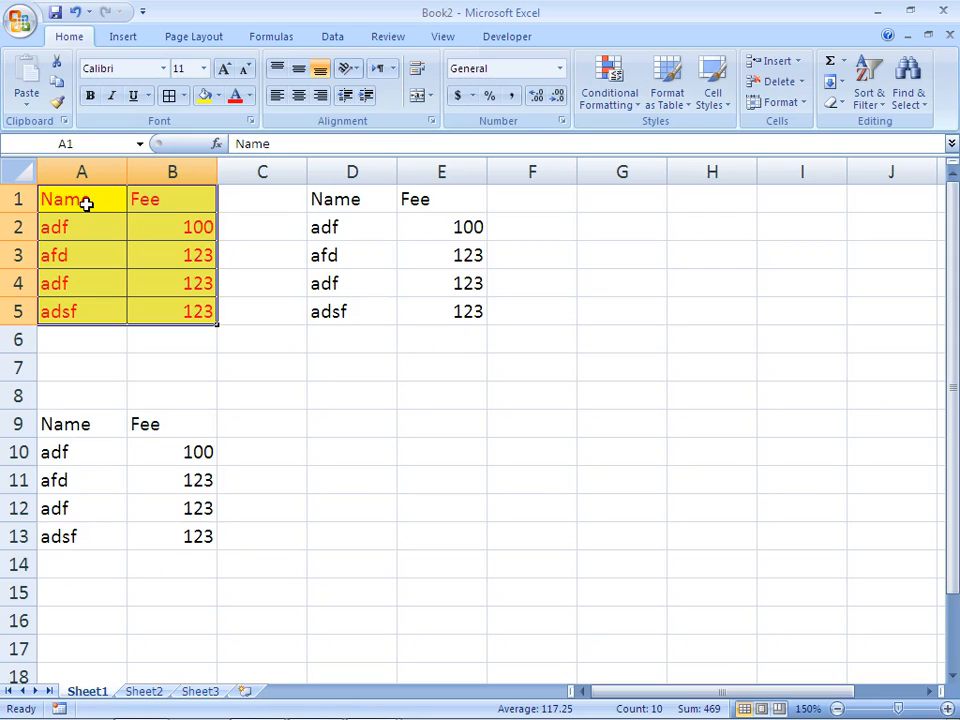
Step: Apply the formatting of A1:B5 to the table in D1:E5 with Format Painter
{"action": "left_click", "coordinate": [60, 101]}
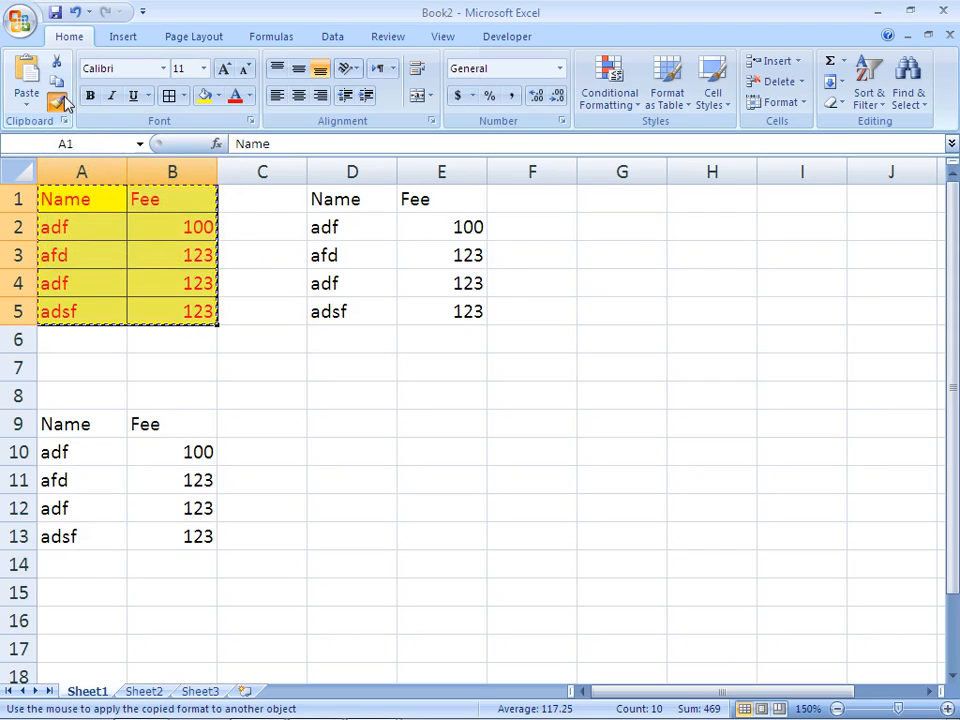
{"action": "left_click", "coordinate": [326, 200]}
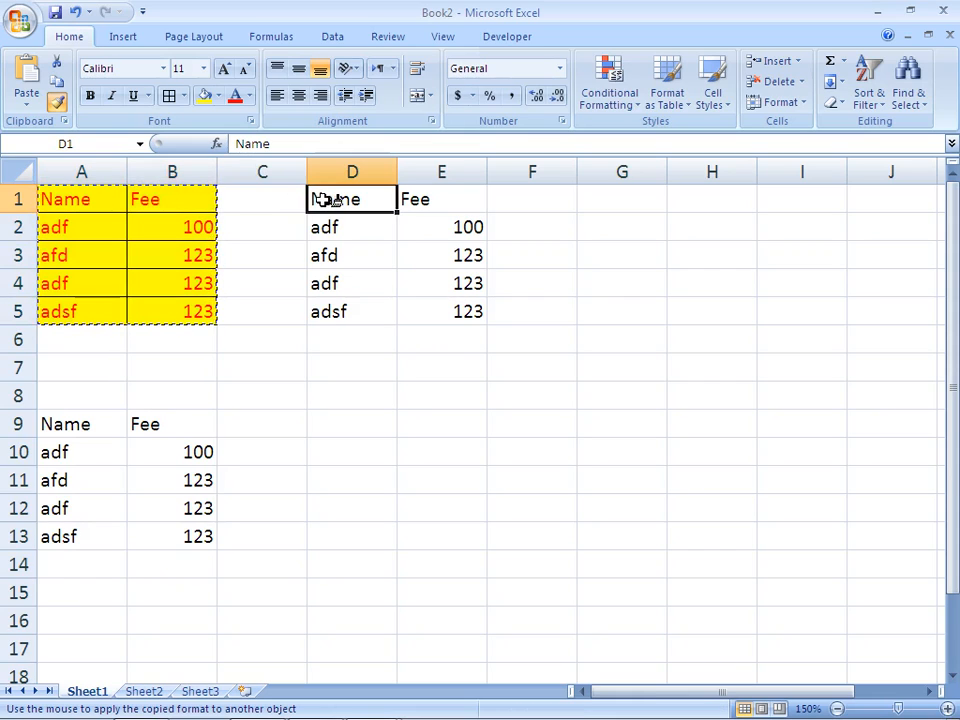
{"action": "mouse_move", "coordinate": [340, 201]}
{"action": "left_mouse_down"}
{"action": "mouse_move", "coordinate": [349, 238]}
{"action": "mouse_move", "coordinate": [386, 251]}
{"action": "mouse_move", "coordinate": [415, 309]}
{"action": "left_mouse_up"}
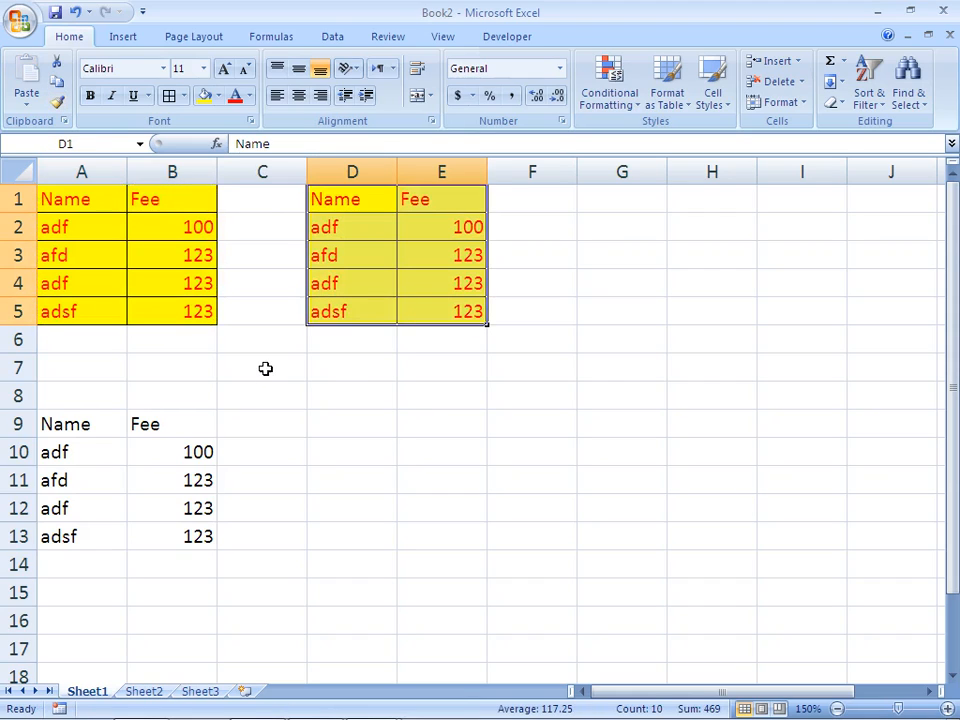
{"action": "left_click", "coordinate": [72, 202]}
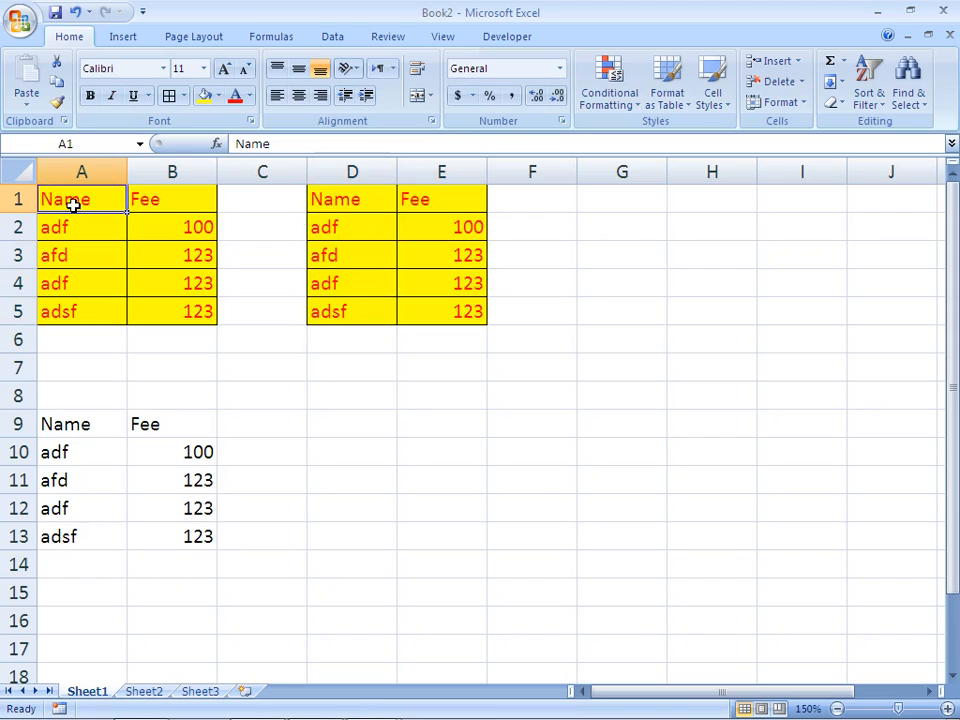
{"action": "left_click", "coordinate": [338, 206]}
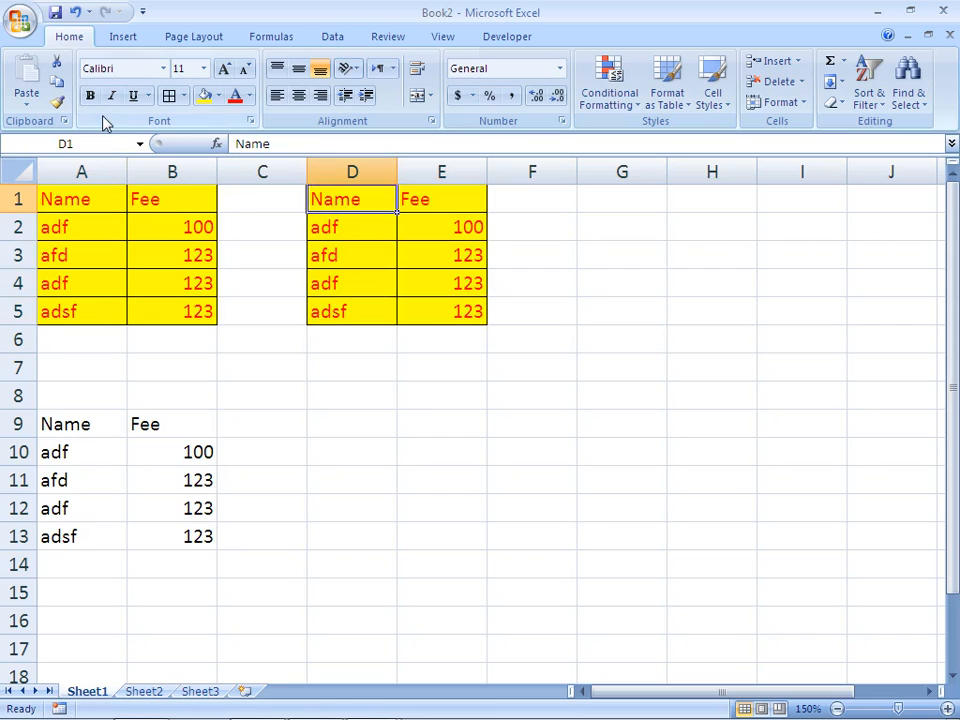
Step: Set the font of the table in A9:B13 to Arial Black at size 12
{"action": "left_click", "coordinate": [83, 426]}
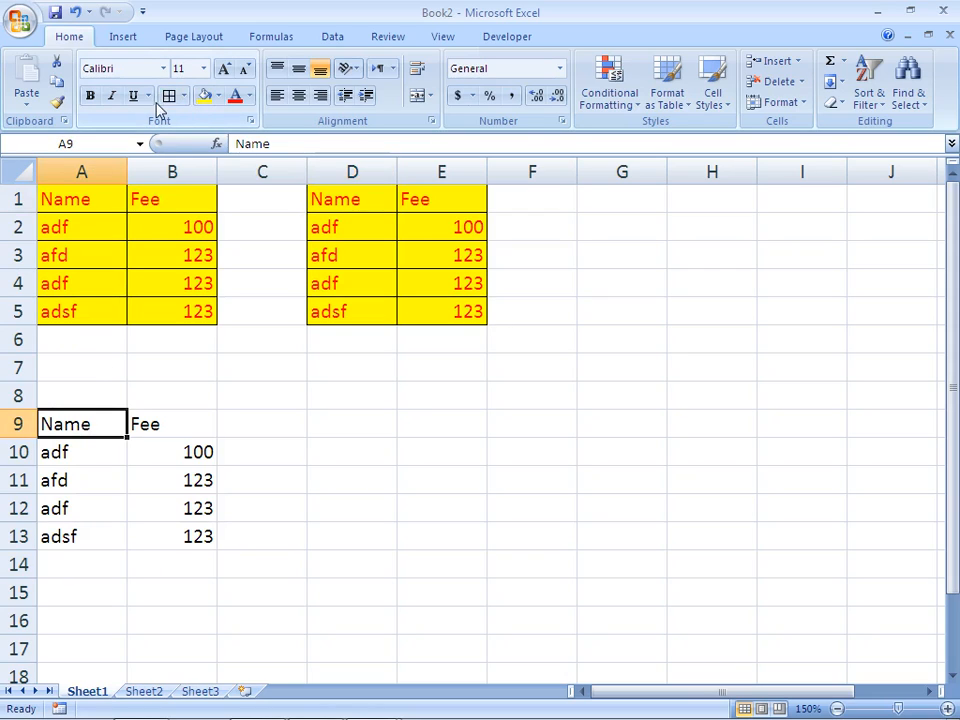
{"action": "key", "text": "shift+Right"}
{"action": "key", "text": "shift+Down"}
{"action": "key", "text": "shift+Down"}
{"action": "key", "text": "shift+Down"}
{"action": "key", "text": "shift+Down"}
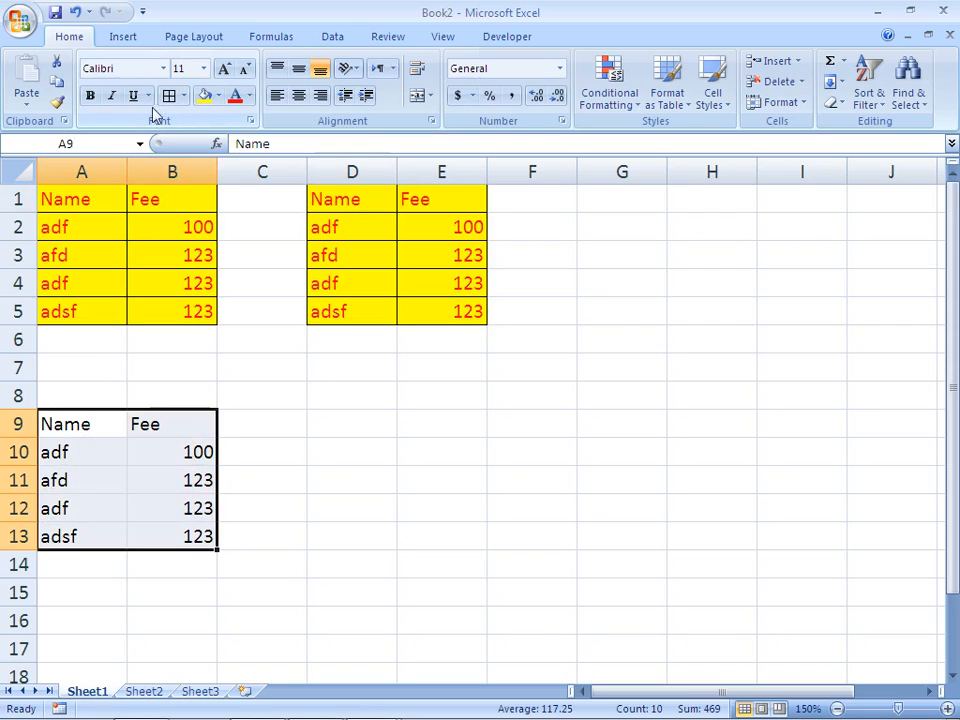
{"action": "left_click", "coordinate": [165, 70]}
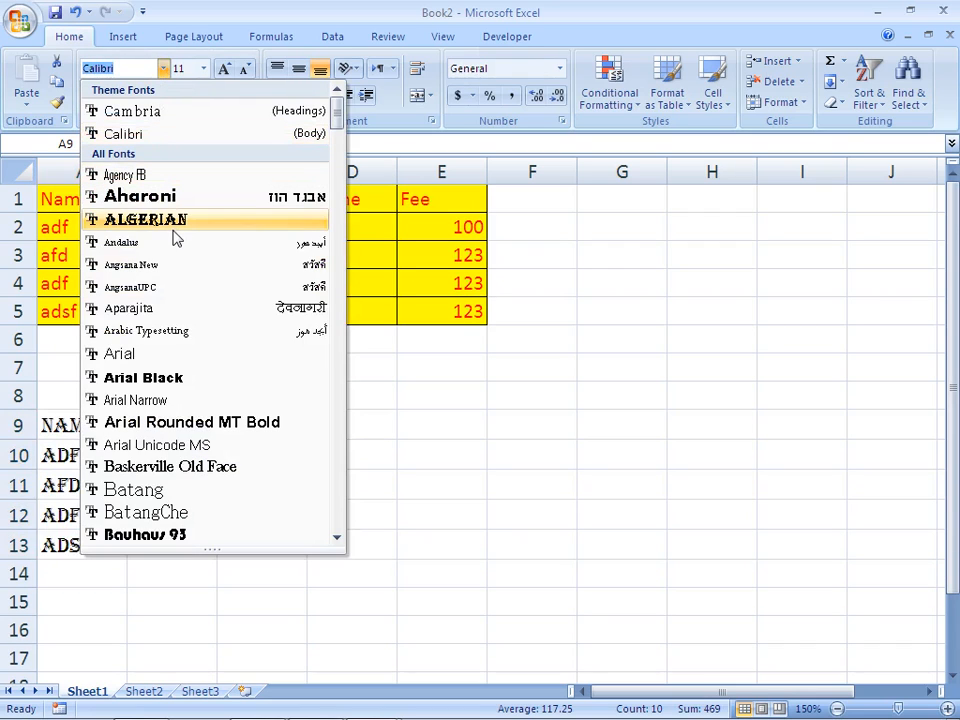
{"action": "left_click", "coordinate": [175, 385]}
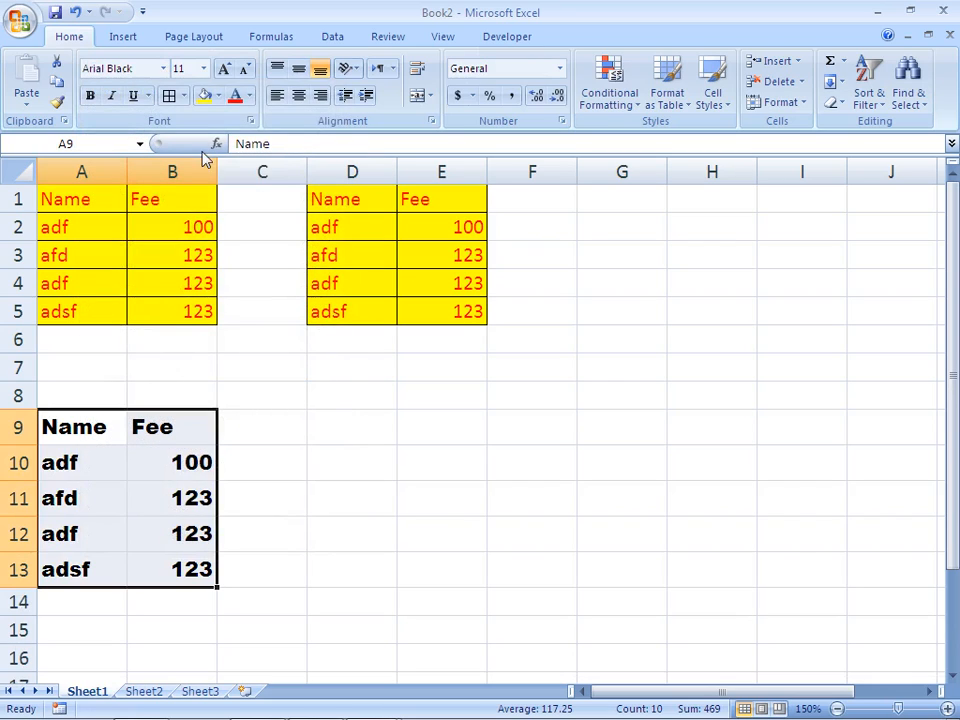
{"action": "left_click", "coordinate": [203, 68]}
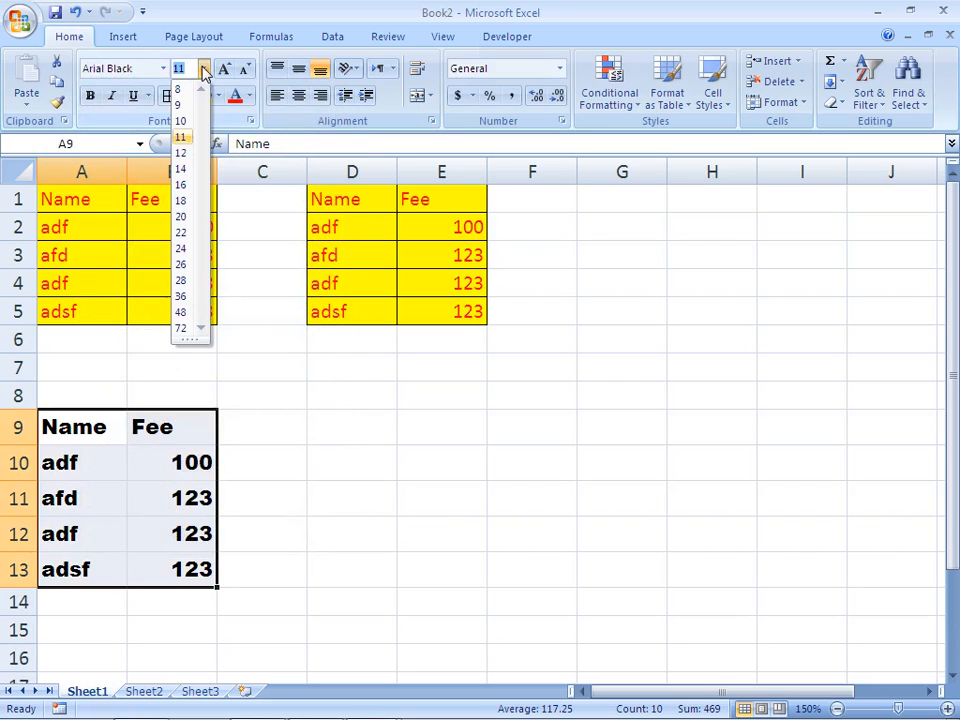
{"action": "left_click", "coordinate": [182, 153]}
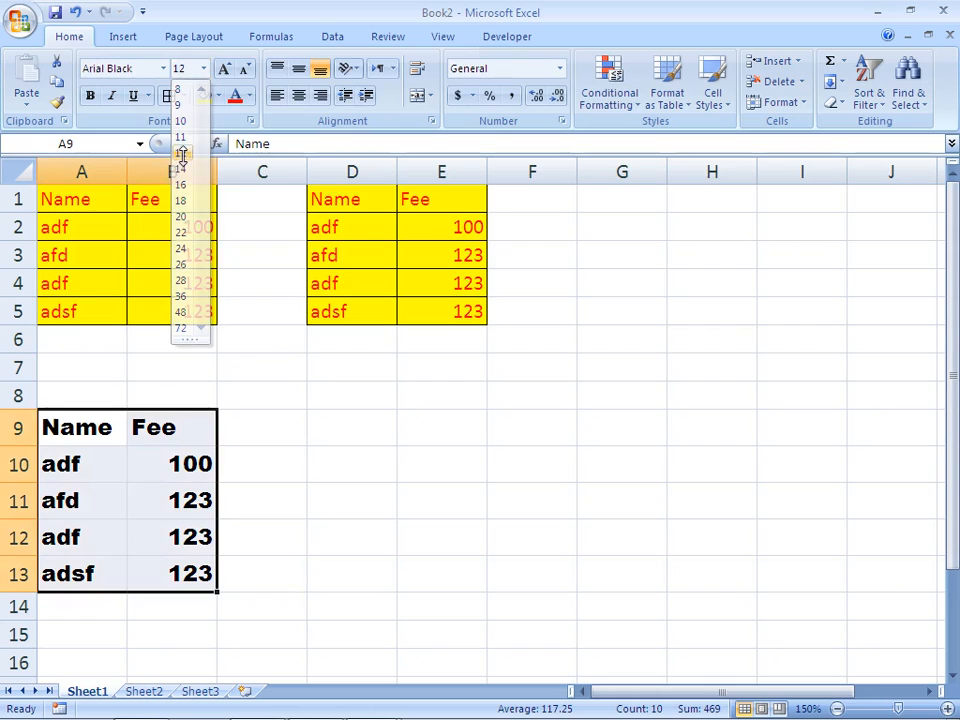
Step: Make the text in A9:B13 bold, italic and underlined, and apply all borders to the table
{"action": "left_click", "coordinate": [112, 97]}
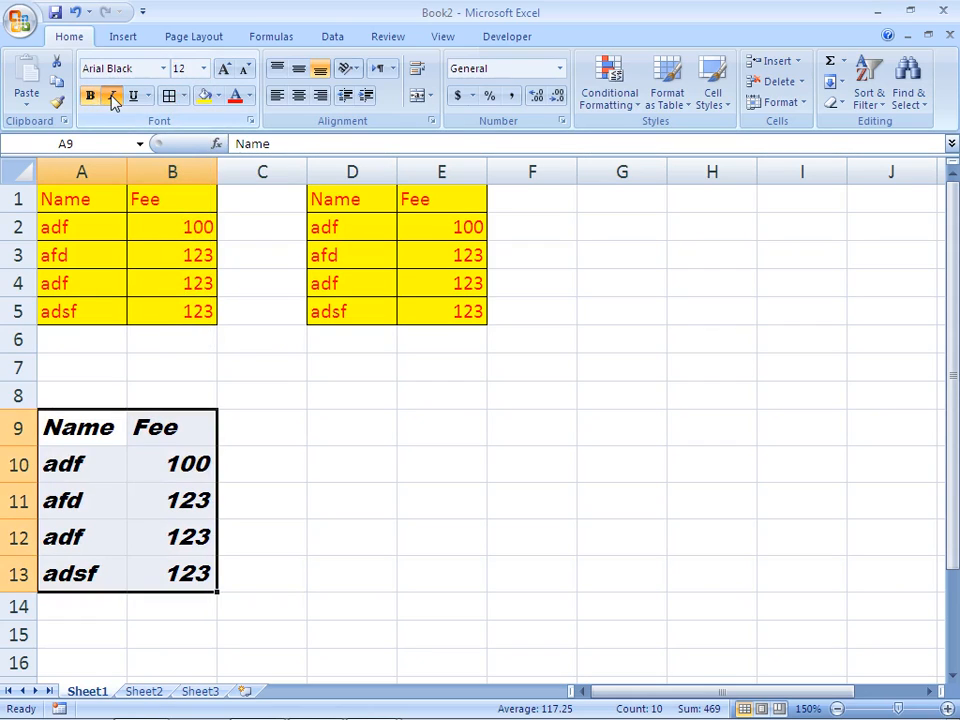
{"action": "left_click", "coordinate": [133, 97]}
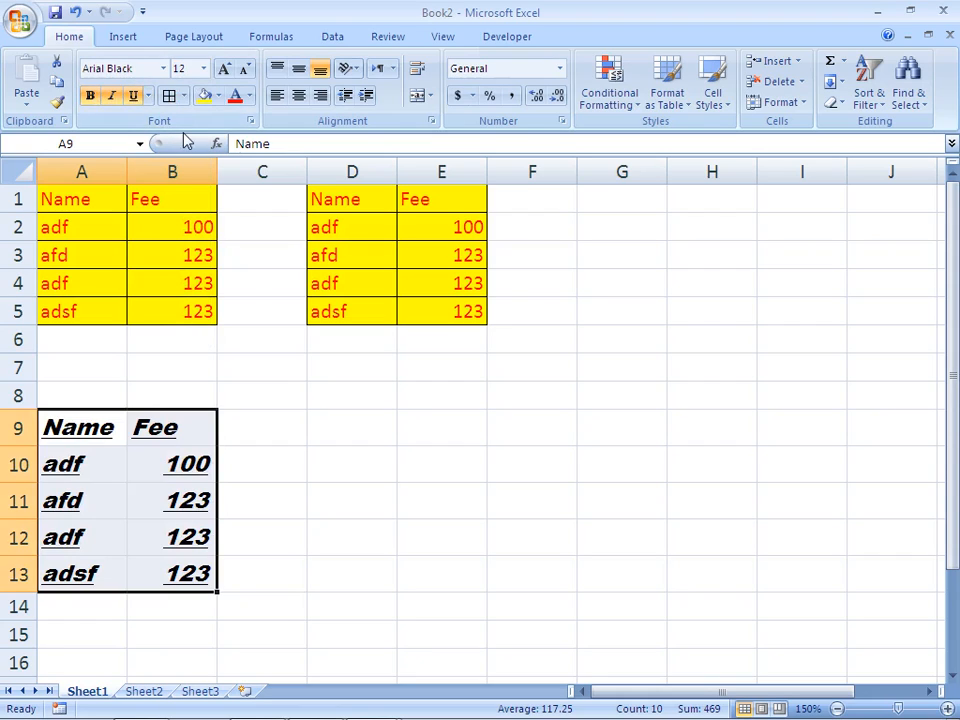
{"action": "left_click", "coordinate": [184, 97]}
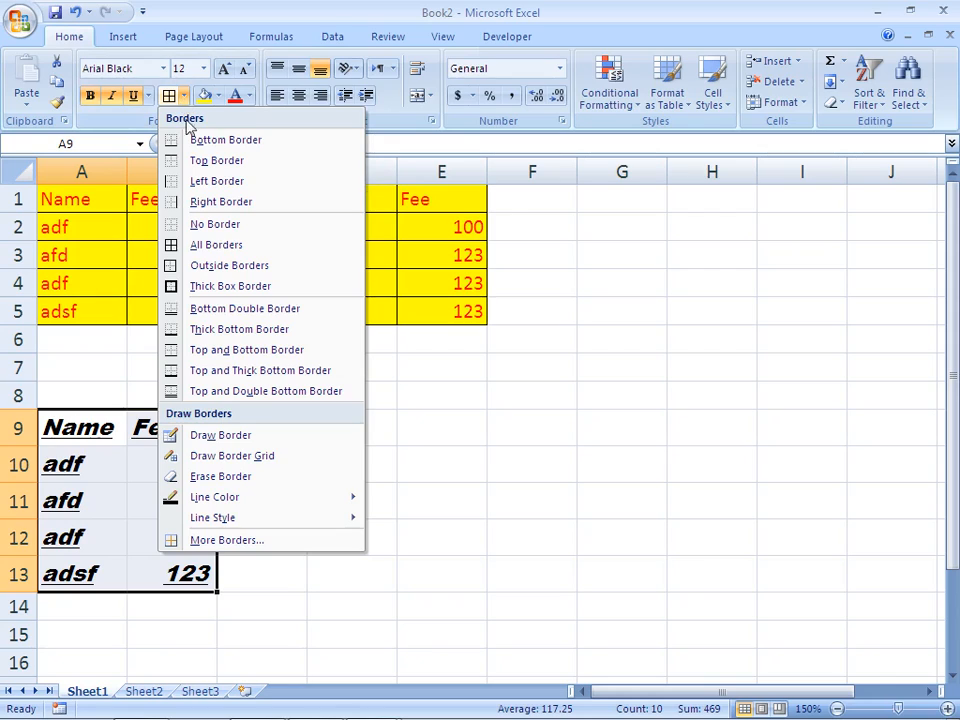
{"action": "left_click", "coordinate": [227, 246]}
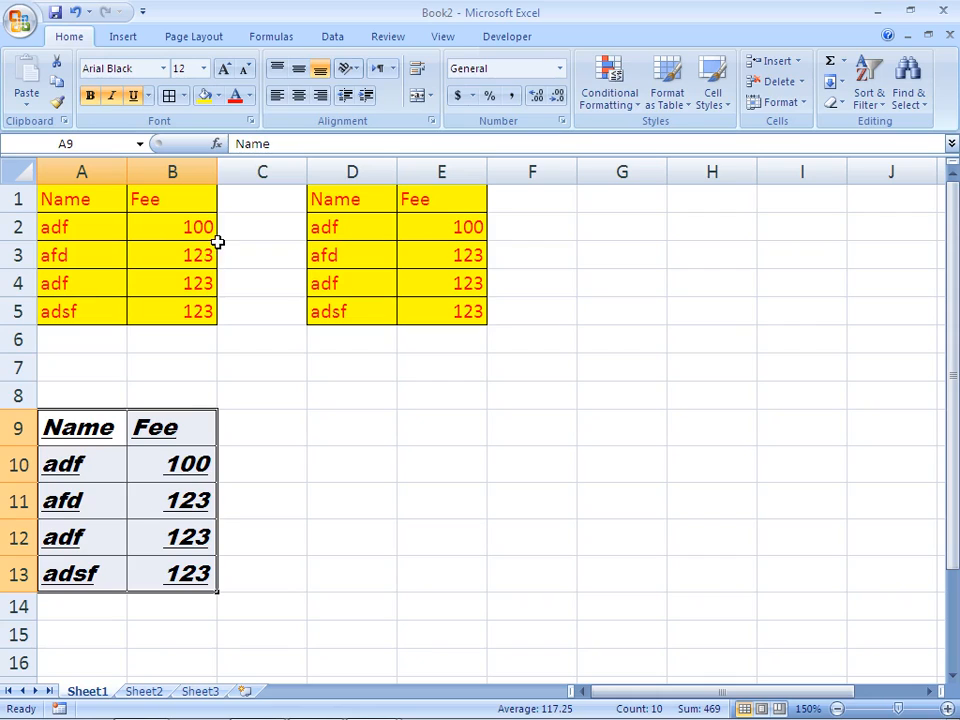
Step: Give the table in A9:B13 a light blue fill and a red font colour
{"action": "left_click", "coordinate": [217, 96]}
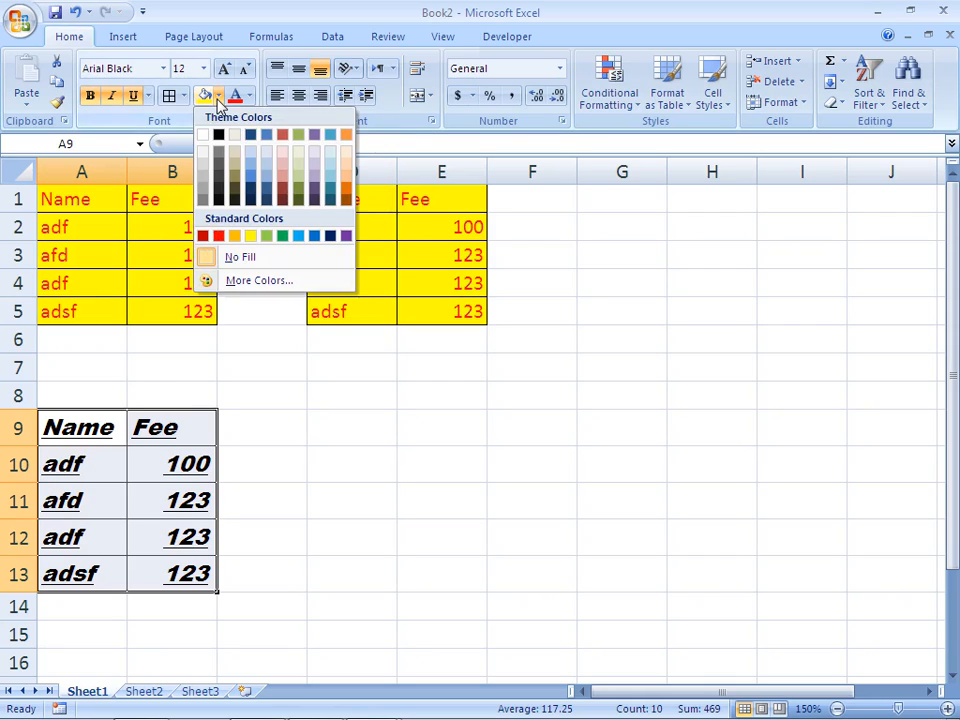
{"action": "left_click", "coordinate": [262, 166]}
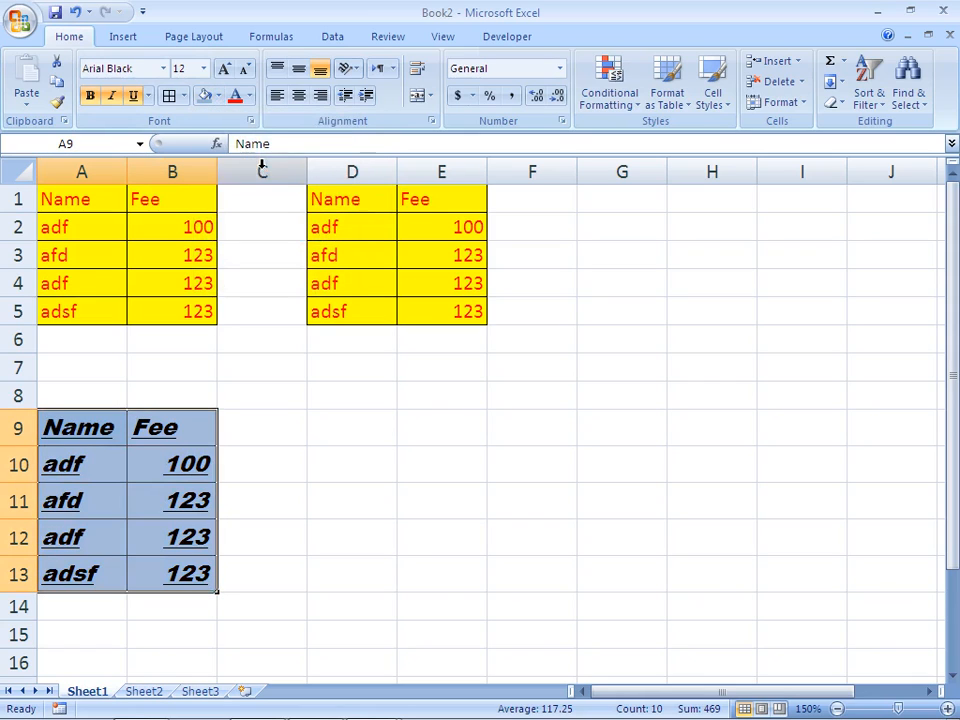
{"action": "left_click", "coordinate": [249, 96]}
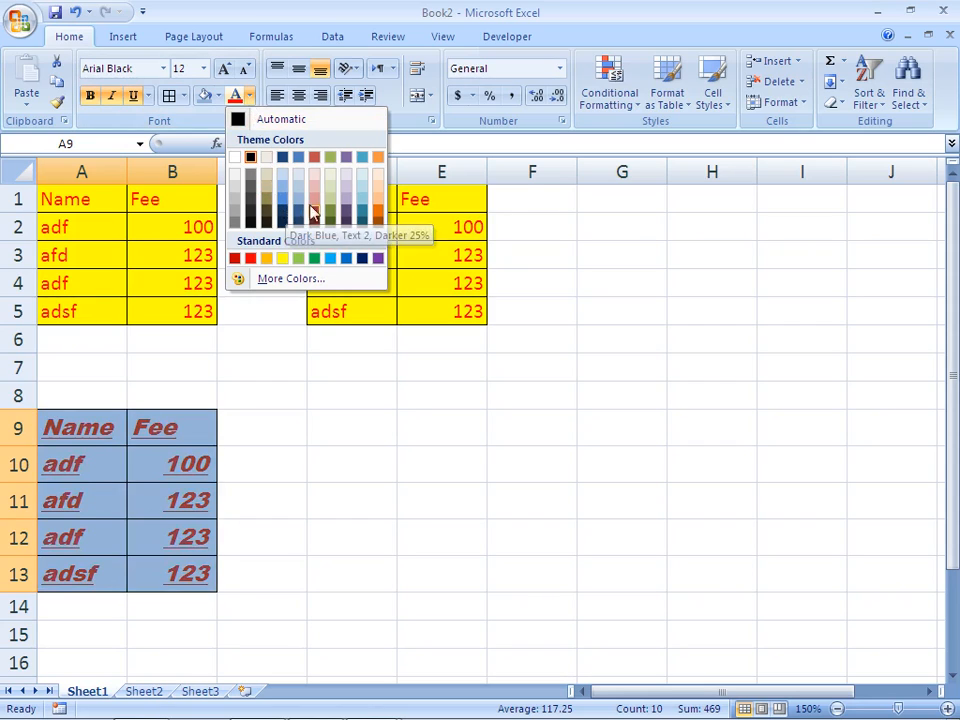
{"action": "left_click", "coordinate": [251, 259]}
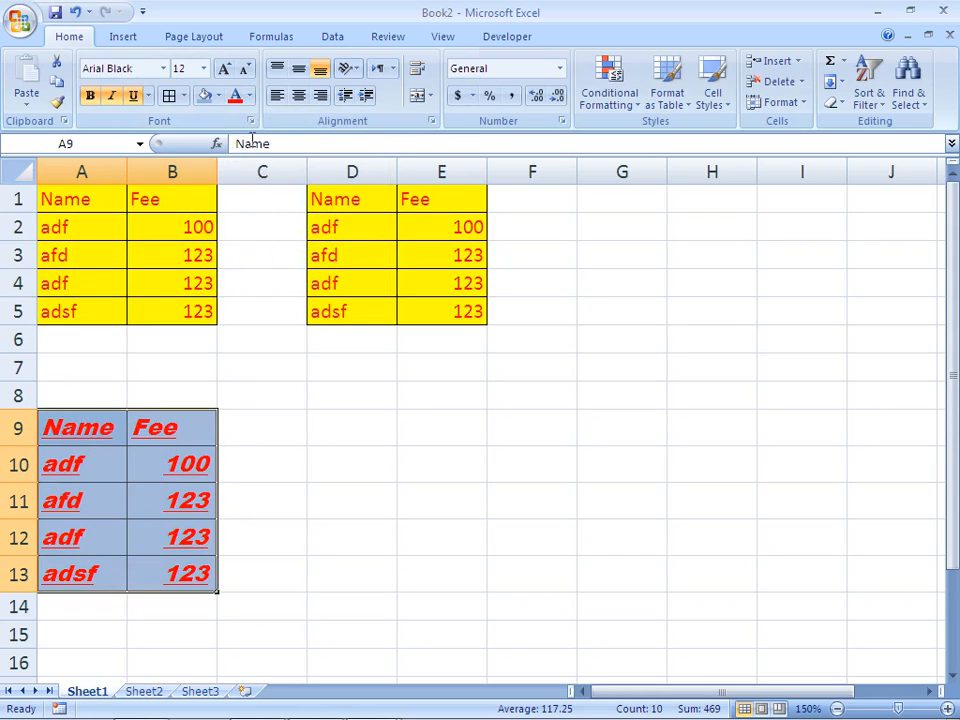
Step: Enlarge the text in A9:B13 stepwise to font size 20
{"action": "left_click", "coordinate": [224, 69]}
{"action": "left_click", "coordinate": [224, 70]}
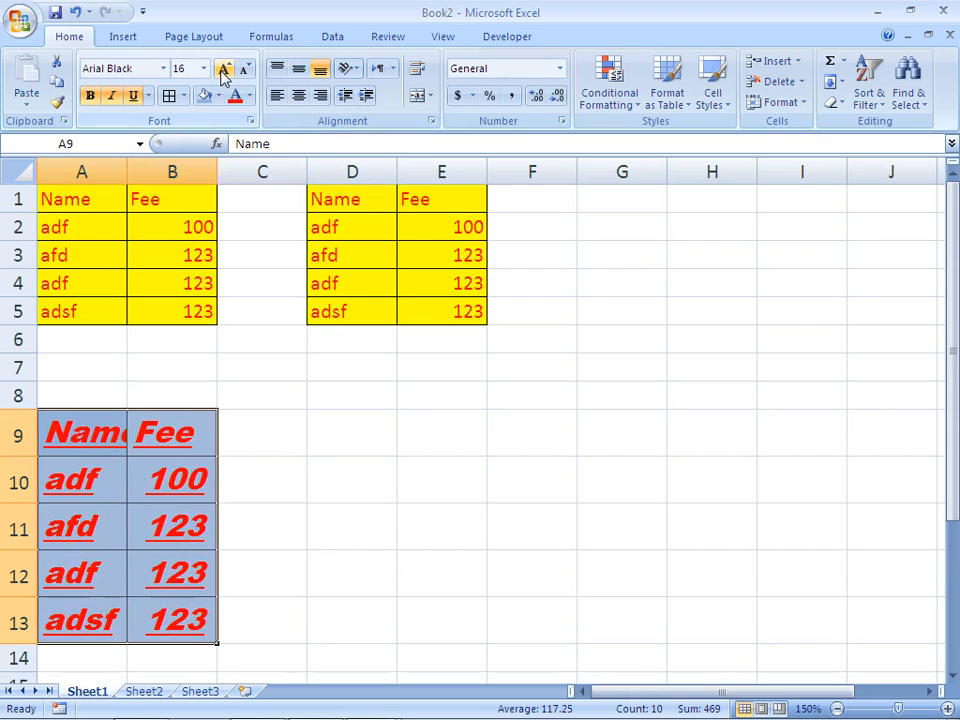
{"action": "left_click", "coordinate": [224, 70]}
{"action": "left_click", "coordinate": [224, 72]}
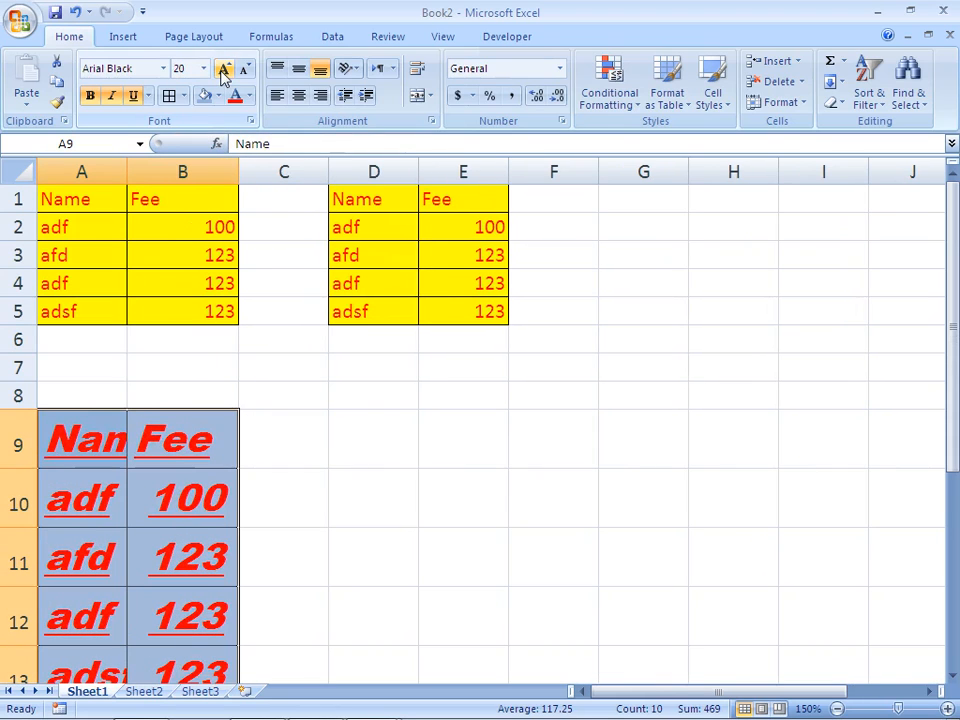
Step: Shrink the text in A9:B13 stepwise to font size 9
{"action": "left_click", "coordinate": [246, 70]}
{"action": "left_click", "coordinate": [246, 70]}
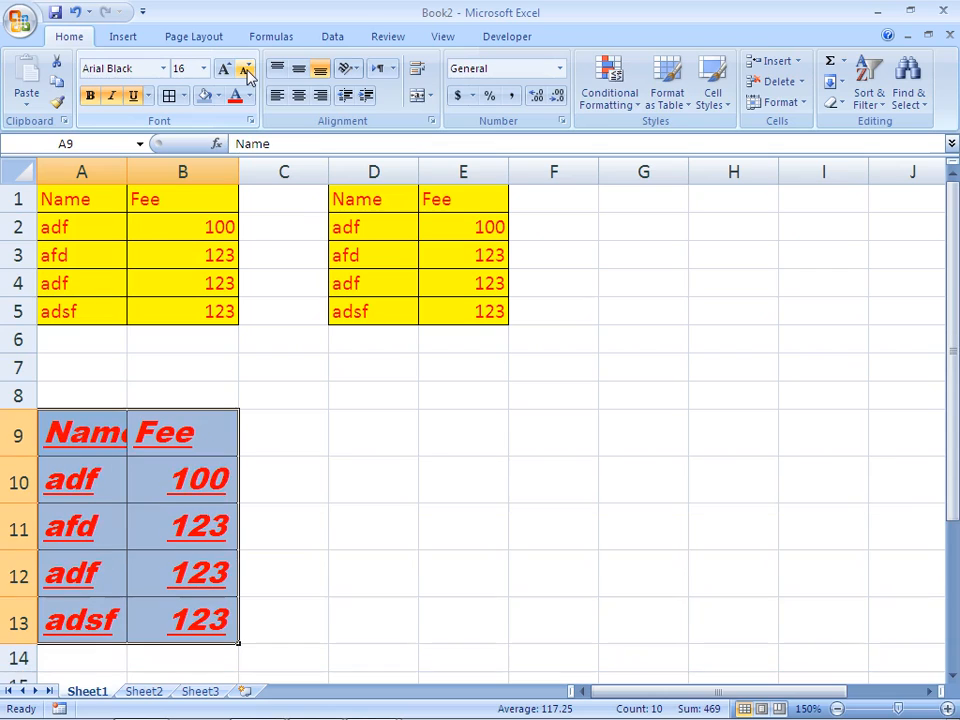
{"action": "left_click", "coordinate": [246, 70]}
{"action": "left_click", "coordinate": [246, 70]}
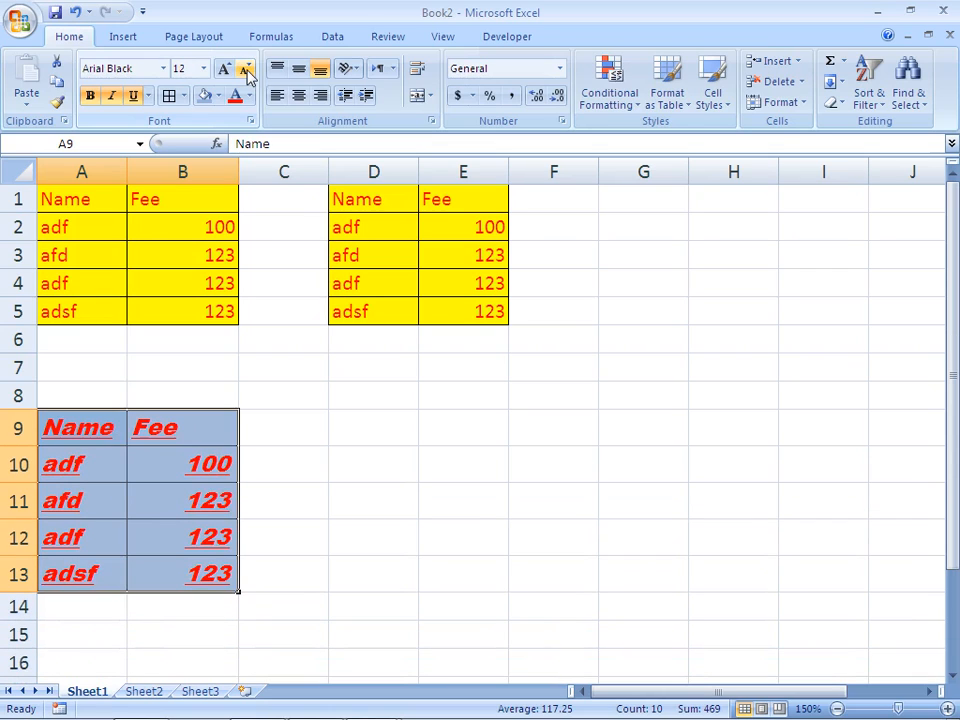
{"action": "left_click", "coordinate": [246, 70]}
{"action": "left_click", "coordinate": [246, 70]}
{"action": "left_click", "coordinate": [246, 70]}
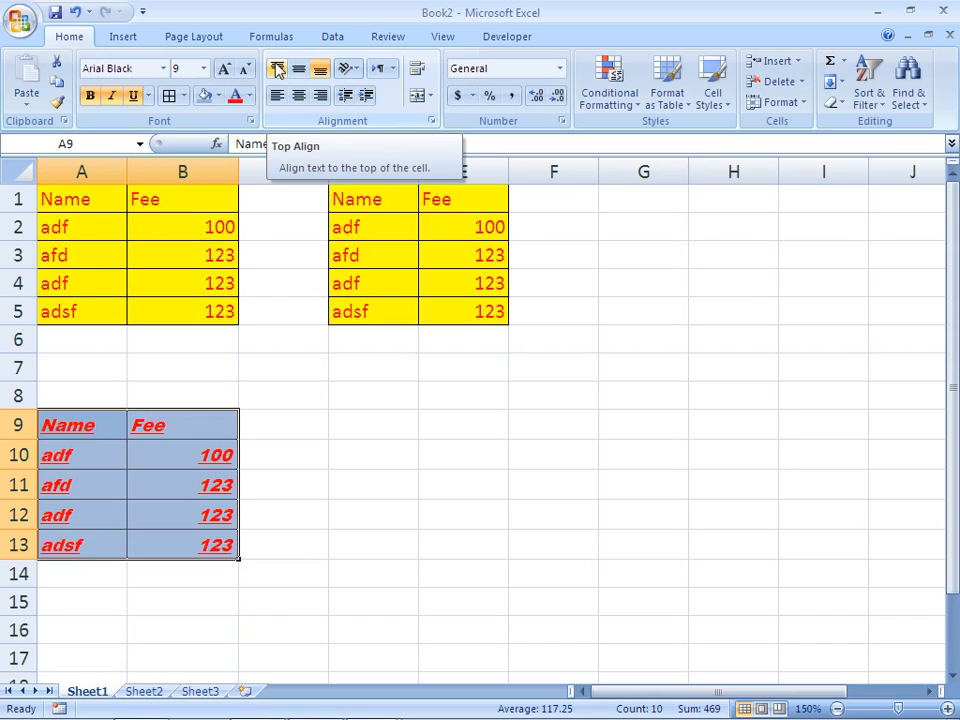
Step: Align the text in A9:B13 to the top of the cells and make row 13 several times taller
{"action": "left_click", "coordinate": [278, 68]}
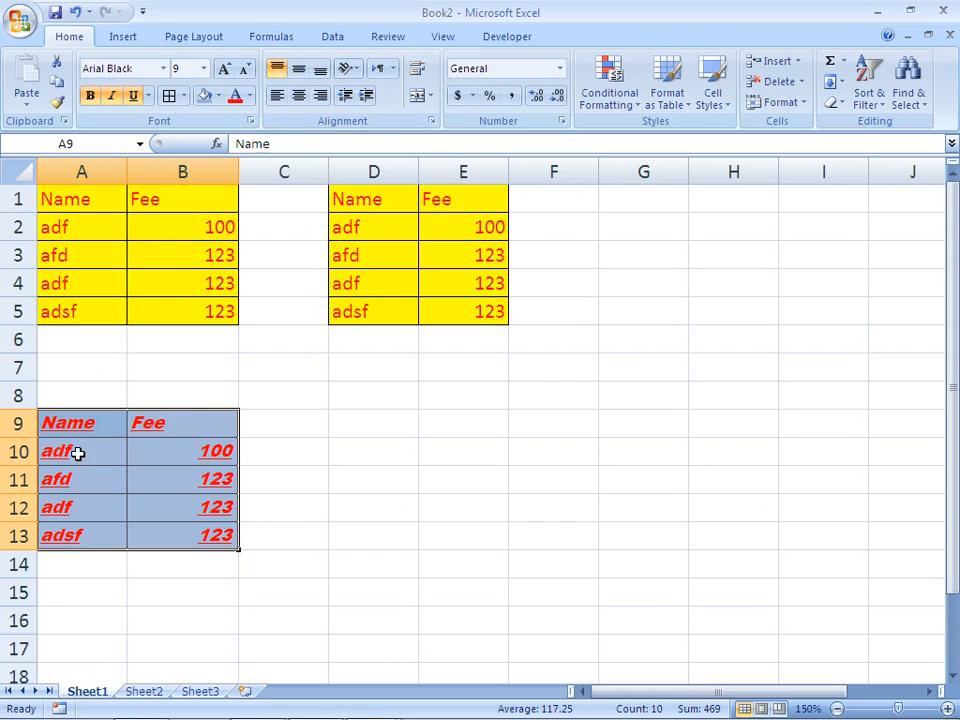
{"action": "left_click_drag", "start_coordinate": [33, 556], "coordinate": [37, 624]}
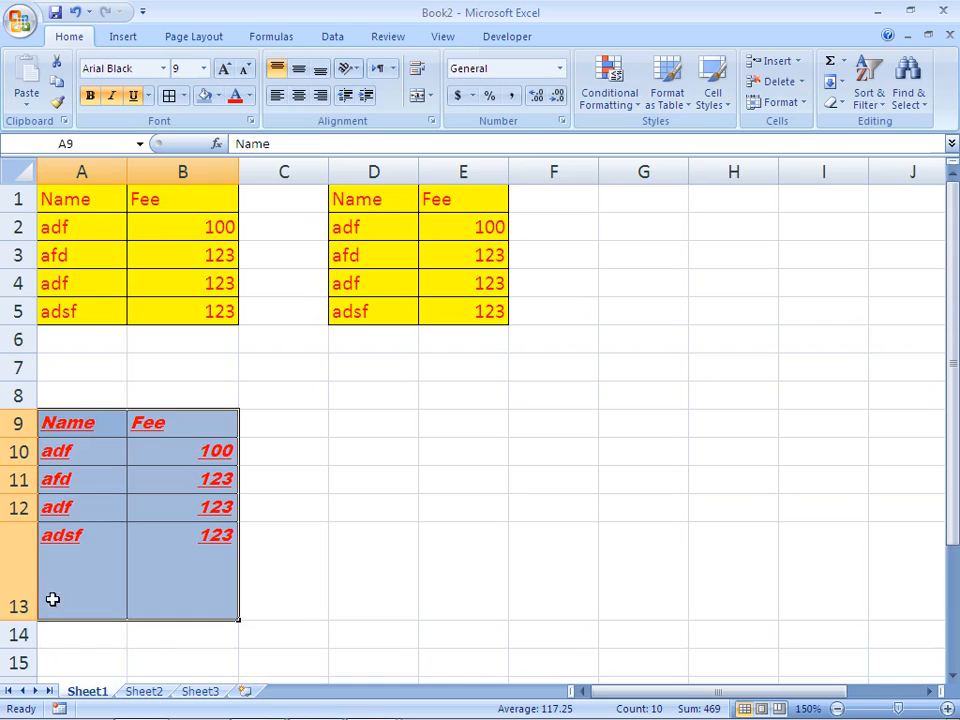
Step: Try the other vertical and horizontal alignments on A13:B13, ending with the text centred in both directions
{"action": "left_click", "coordinate": [71, 566]}
{"action": "key", "text": "shift+Right"}
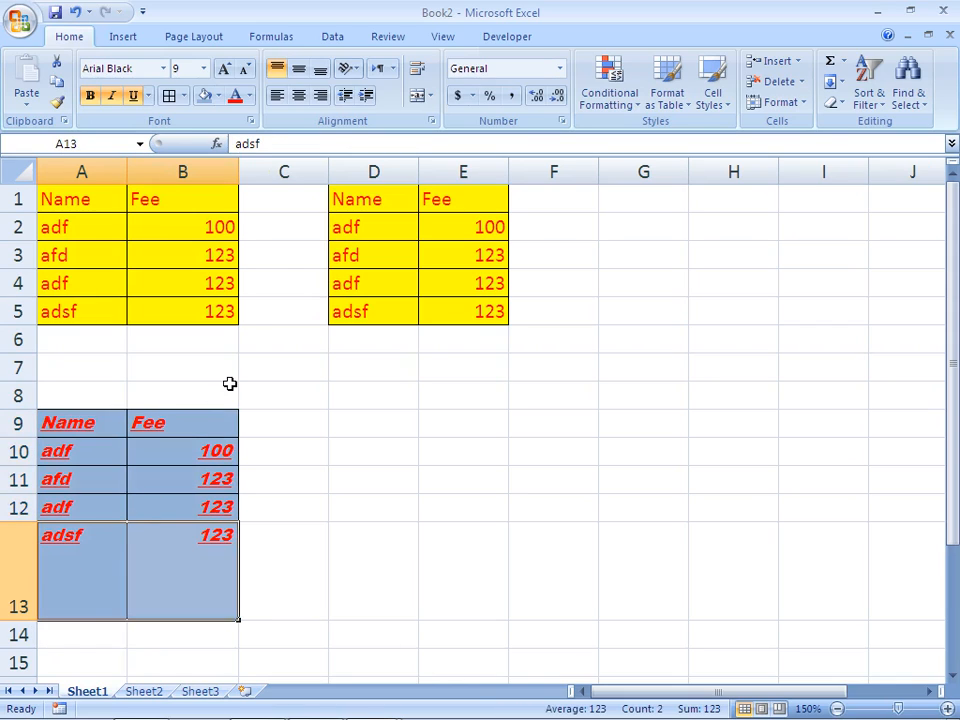
{"action": "left_click", "coordinate": [299, 70]}
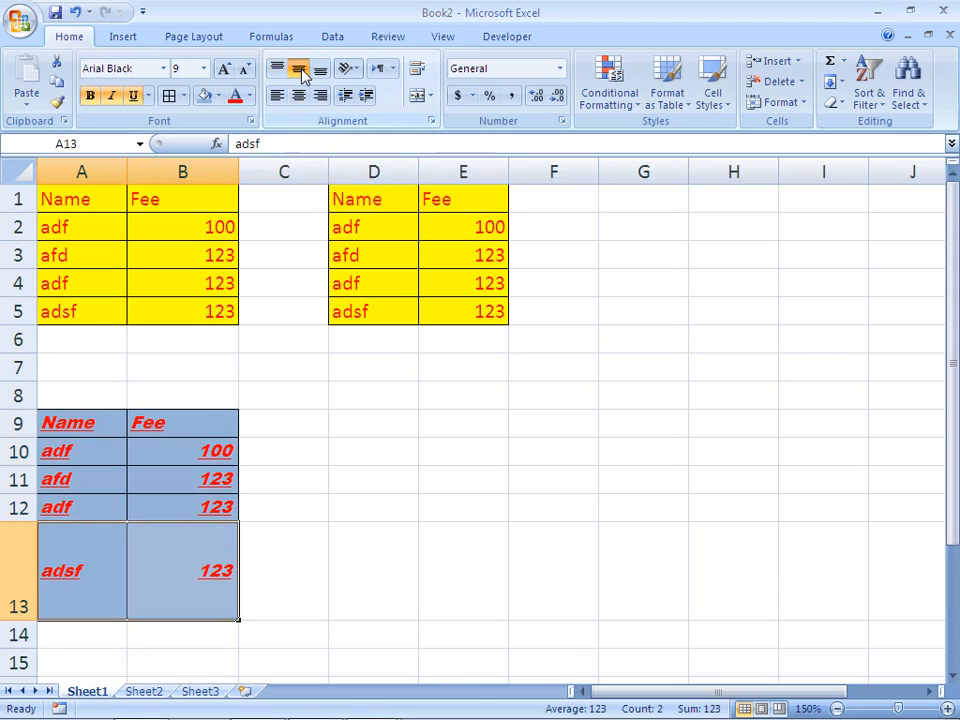
{"action": "left_click", "coordinate": [320, 70]}
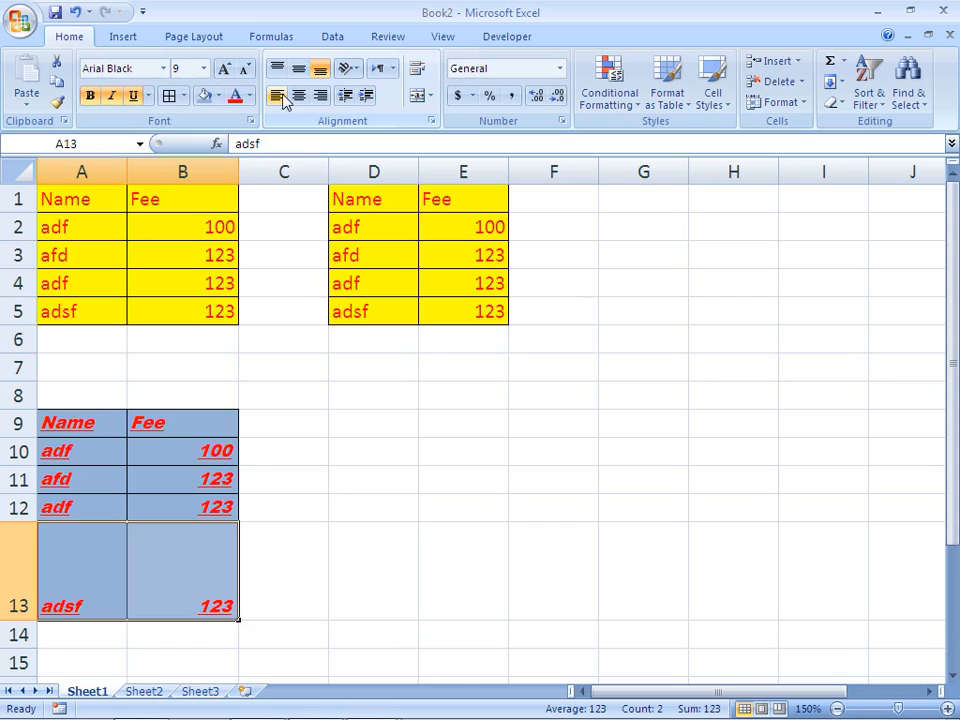
{"action": "left_click", "coordinate": [284, 100]}
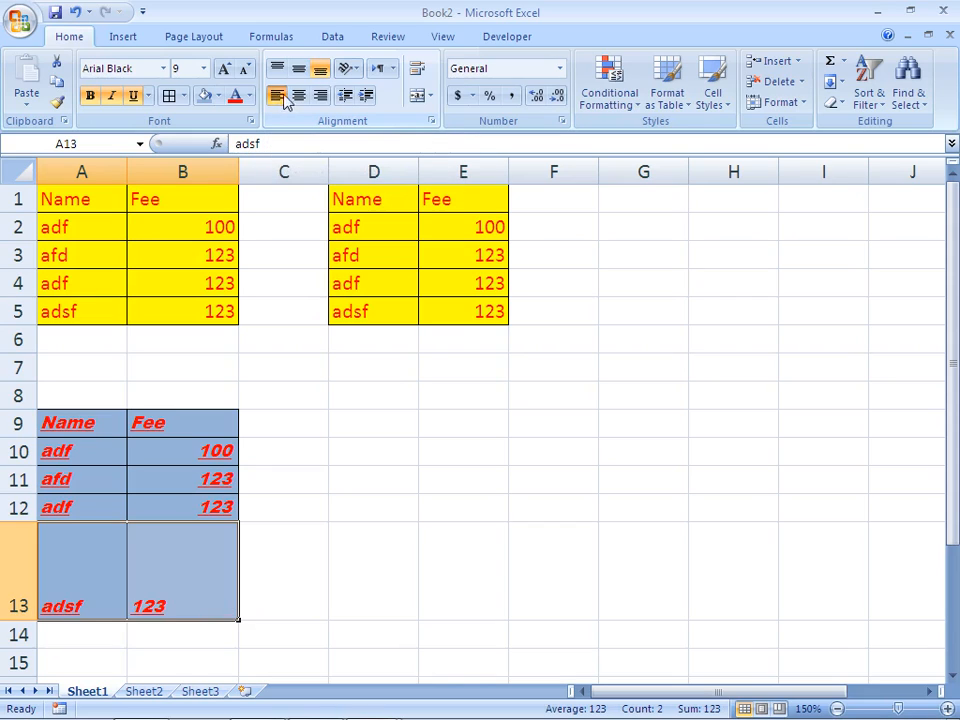
{"action": "left_click", "coordinate": [299, 96]}
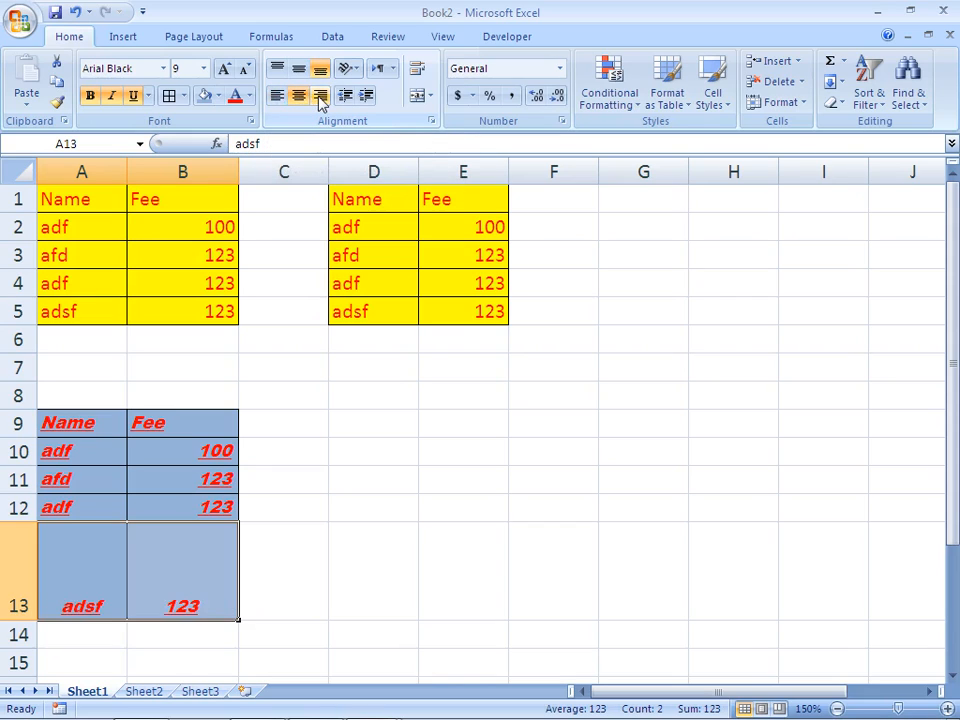
{"action": "left_click", "coordinate": [320, 97]}
{"action": "left_click", "coordinate": [297, 98]}
{"action": "left_click", "coordinate": [297, 75]}
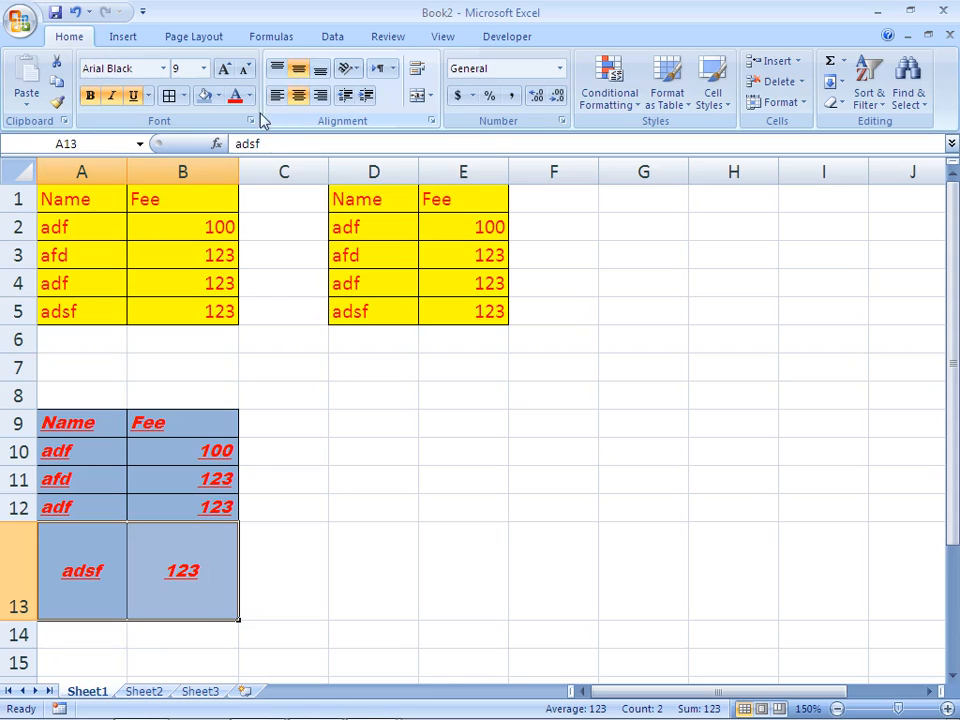
Step: Angle the header text in A1:B1 counterclockwise
{"action": "left_click", "coordinate": [110, 201]}
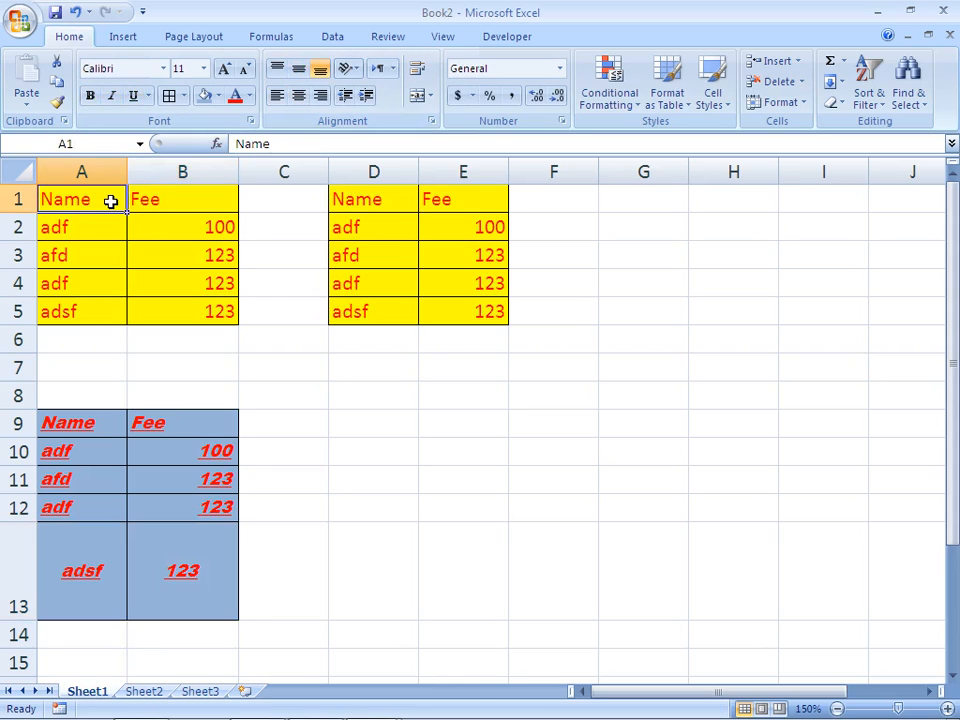
{"action": "key", "text": "shift+Right"}
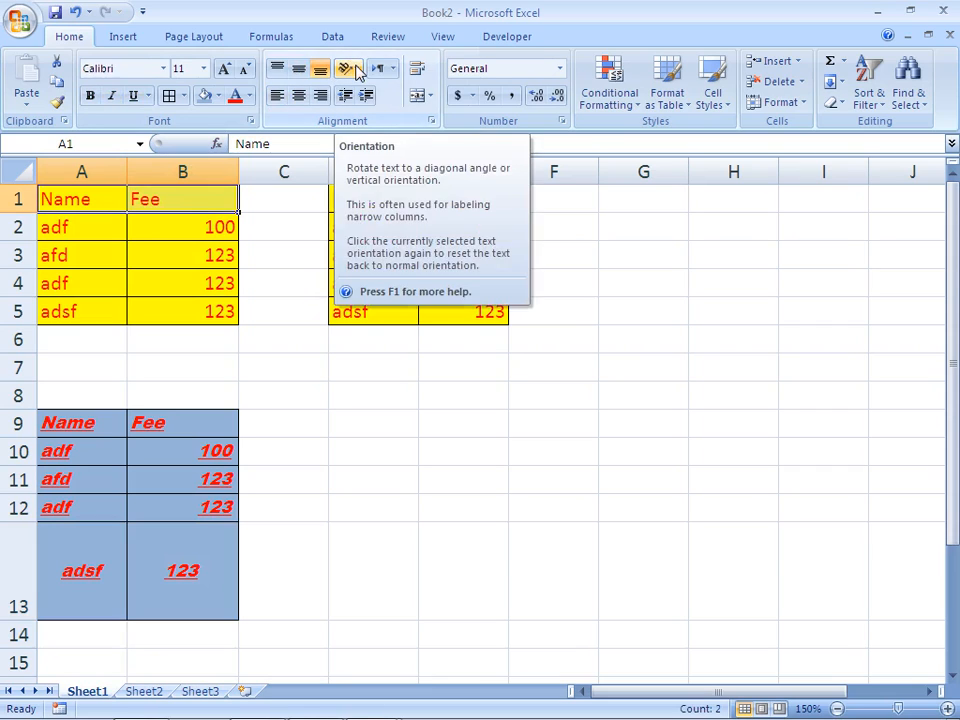
{"action": "left_click", "coordinate": [357, 68]}
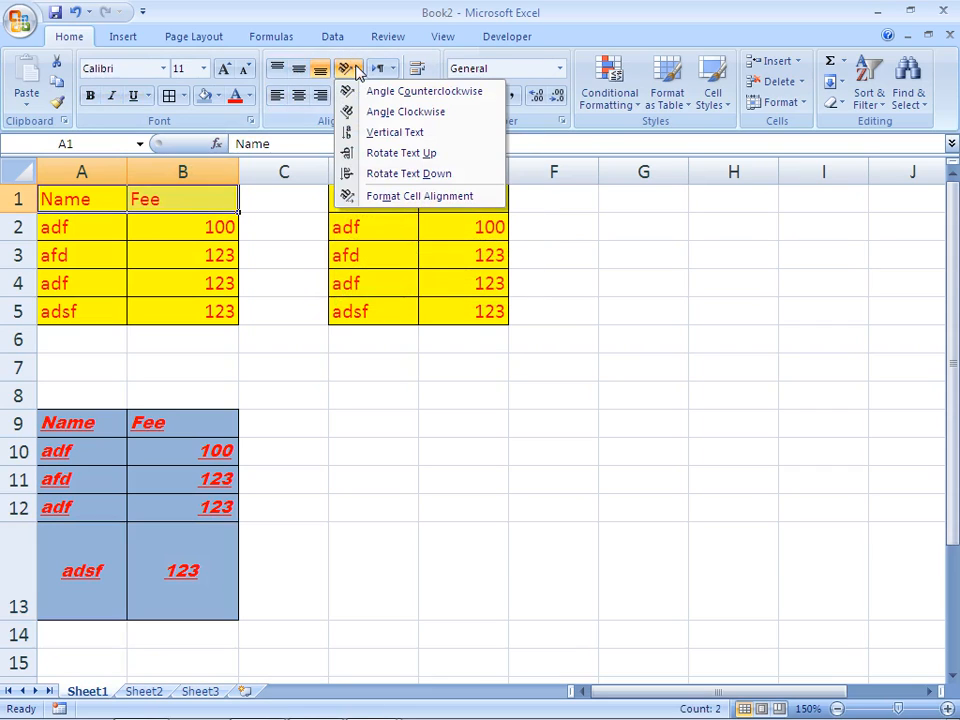
{"action": "left_click", "coordinate": [401, 94]}
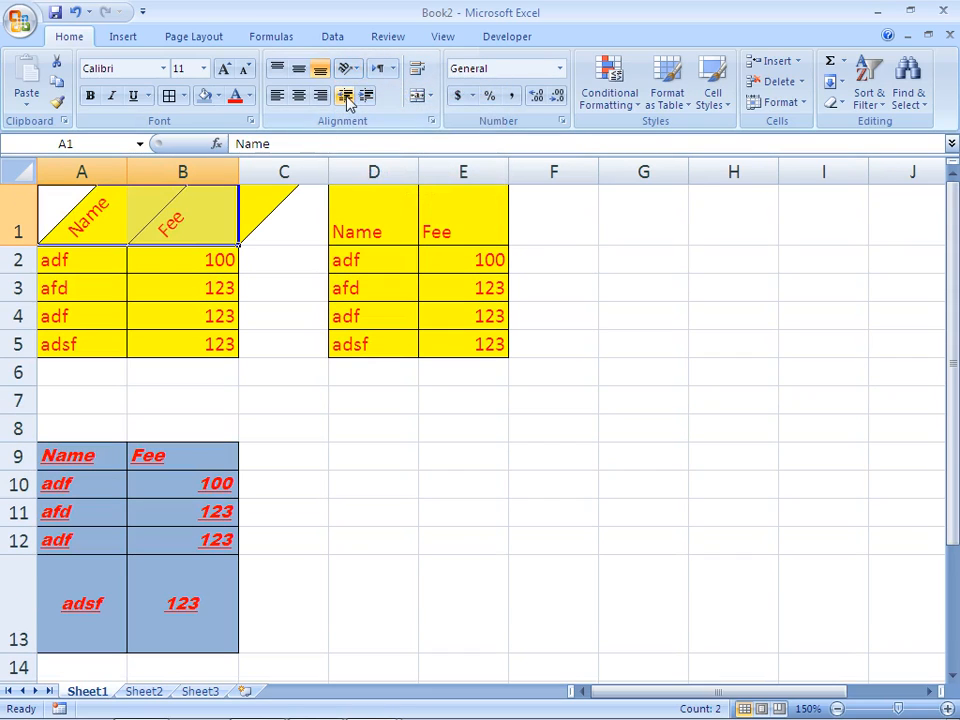
Step: Try the clockwise angle on the headers in A1:B1, ending with the text rotated up
{"action": "left_click", "coordinate": [353, 75]}
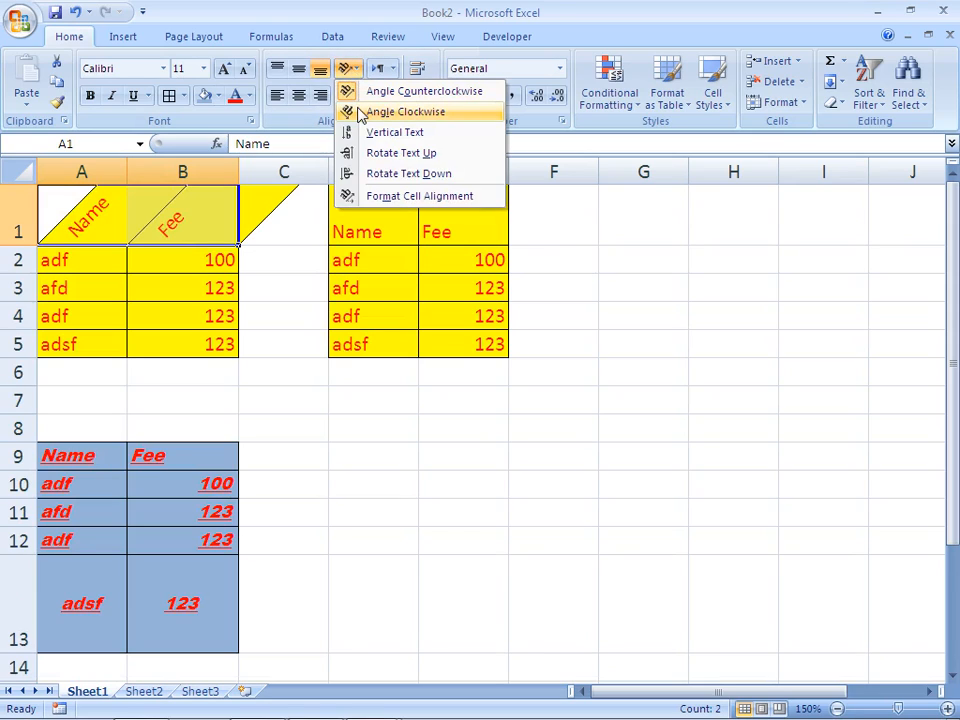
{"action": "left_click", "coordinate": [362, 110]}
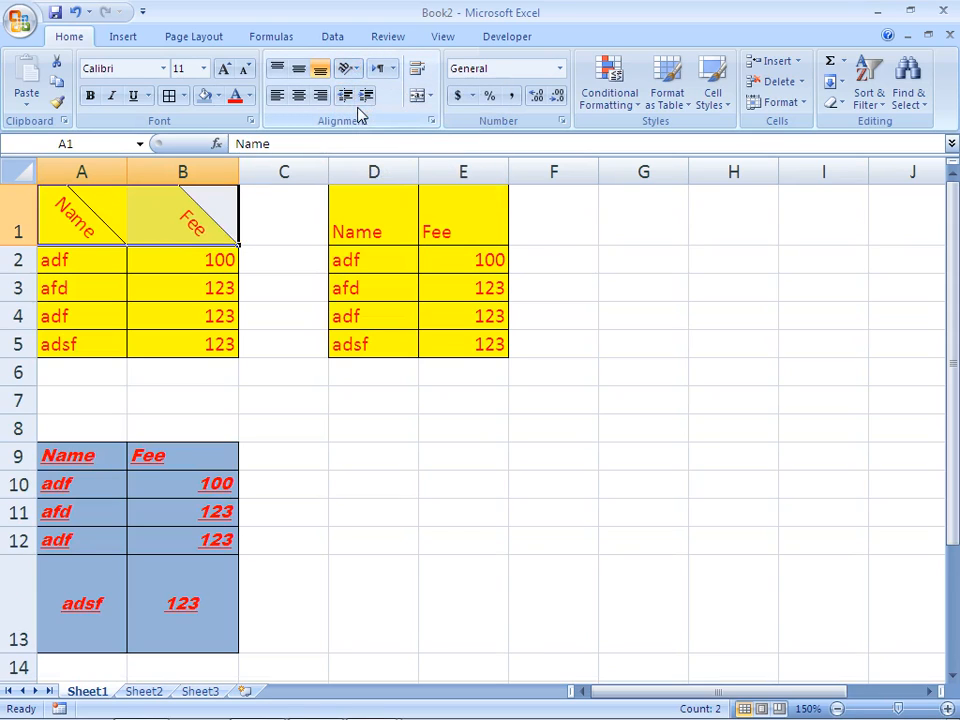
{"action": "left_click", "coordinate": [348, 70]}
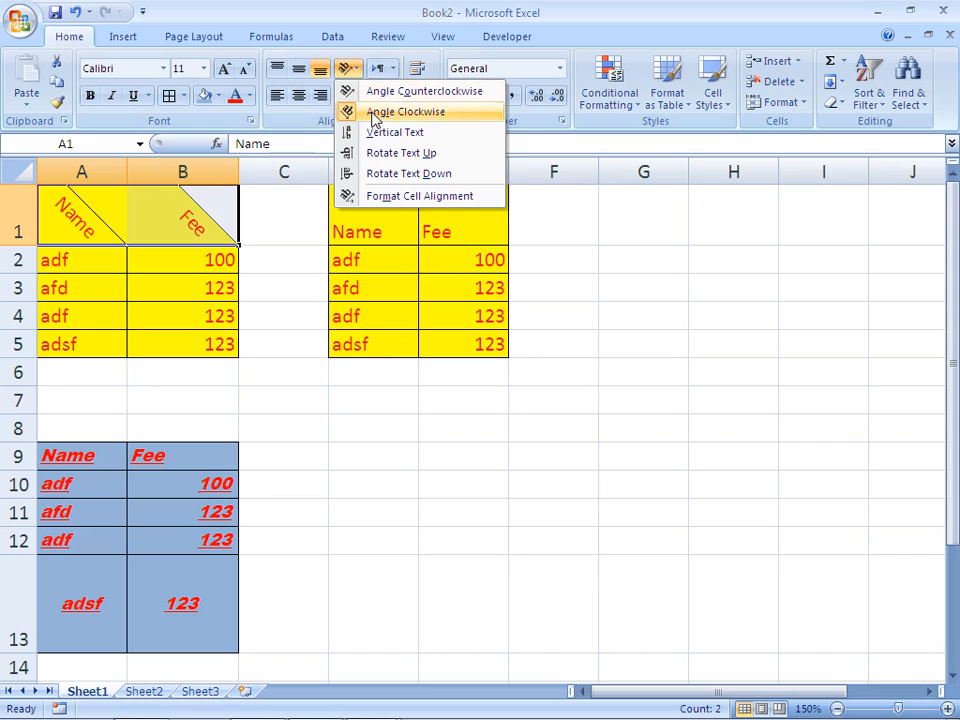
{"action": "left_click", "coordinate": [390, 153]}
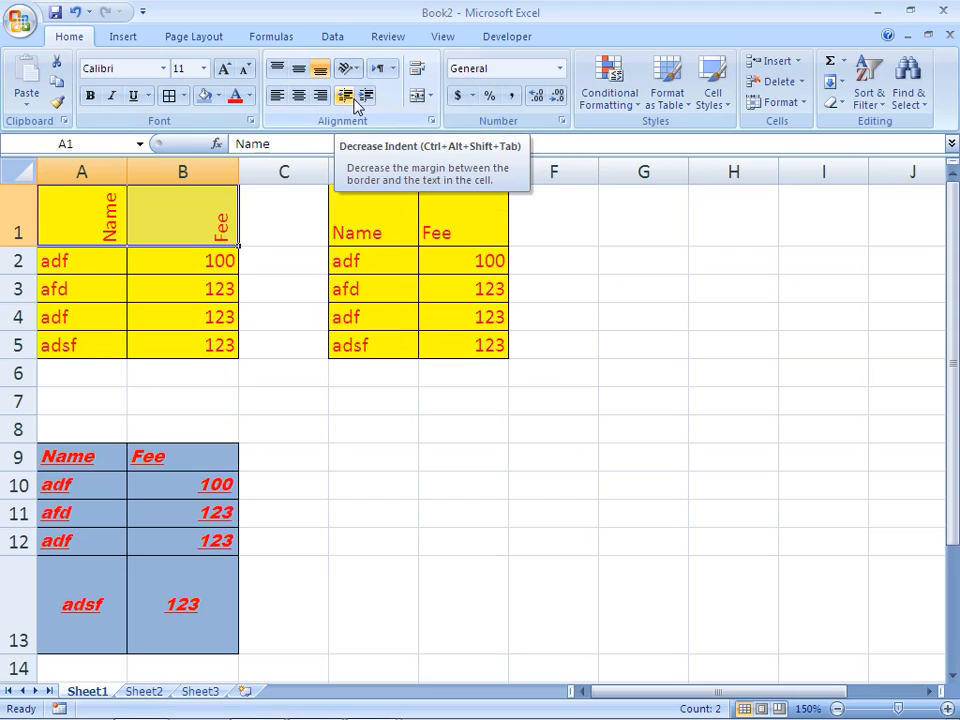
Step: Try several indent levels on the headers in D1:E1, ending with a one-level indent
{"action": "left_click", "coordinate": [371, 221]}
{"action": "key", "text": "shift+Right"}
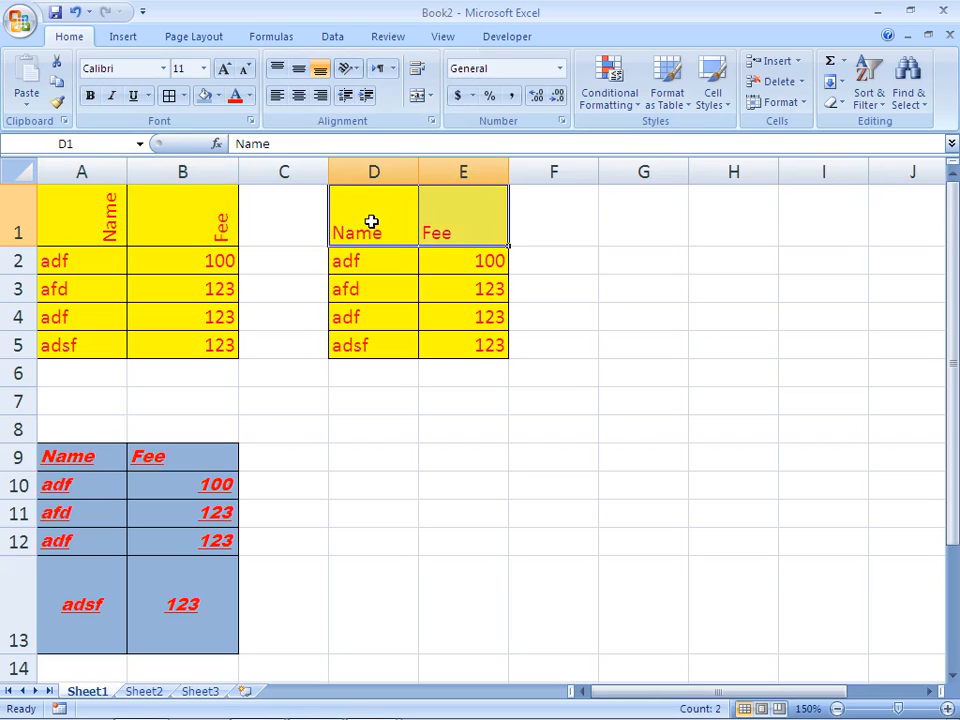
{"action": "left_click", "coordinate": [367, 101]}
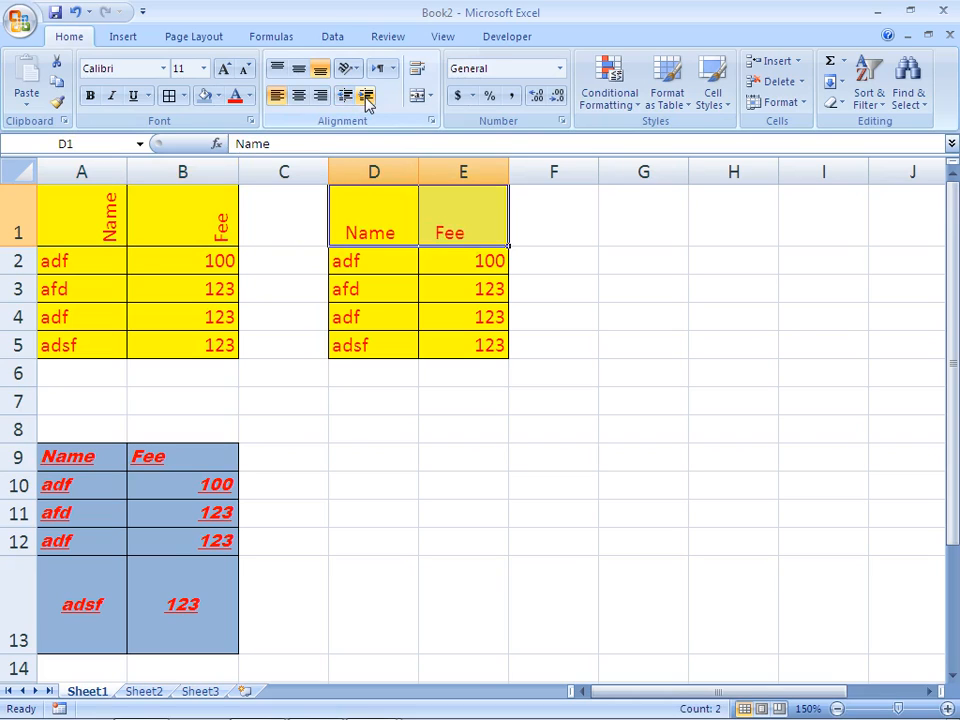
{"action": "left_click", "coordinate": [367, 101]}
{"action": "left_click", "coordinate": [367, 101]}
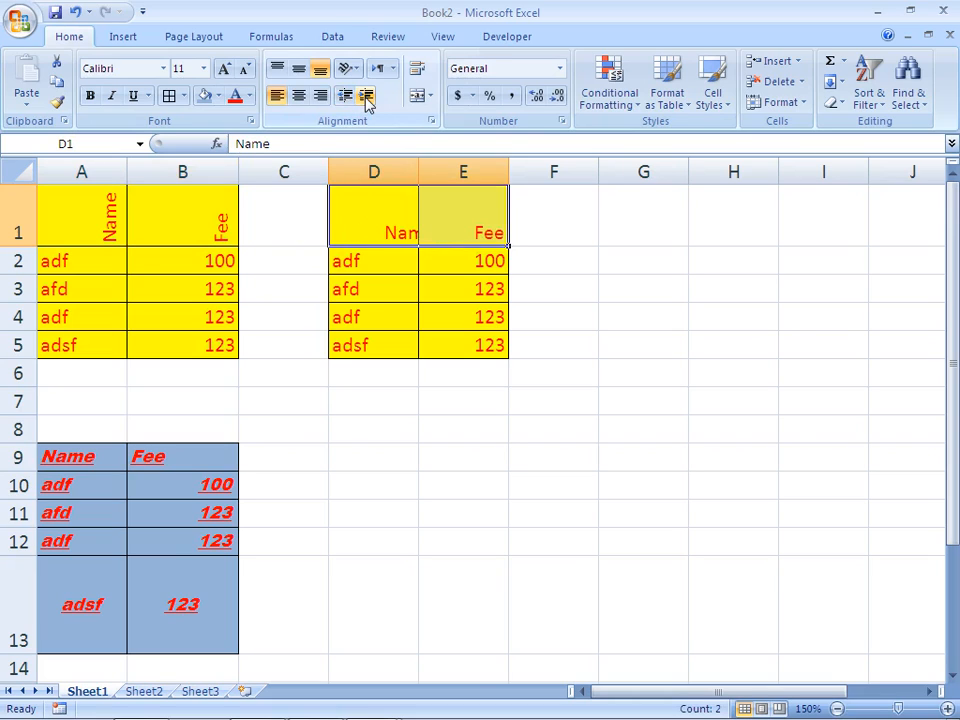
{"action": "left_click", "coordinate": [341, 96]}
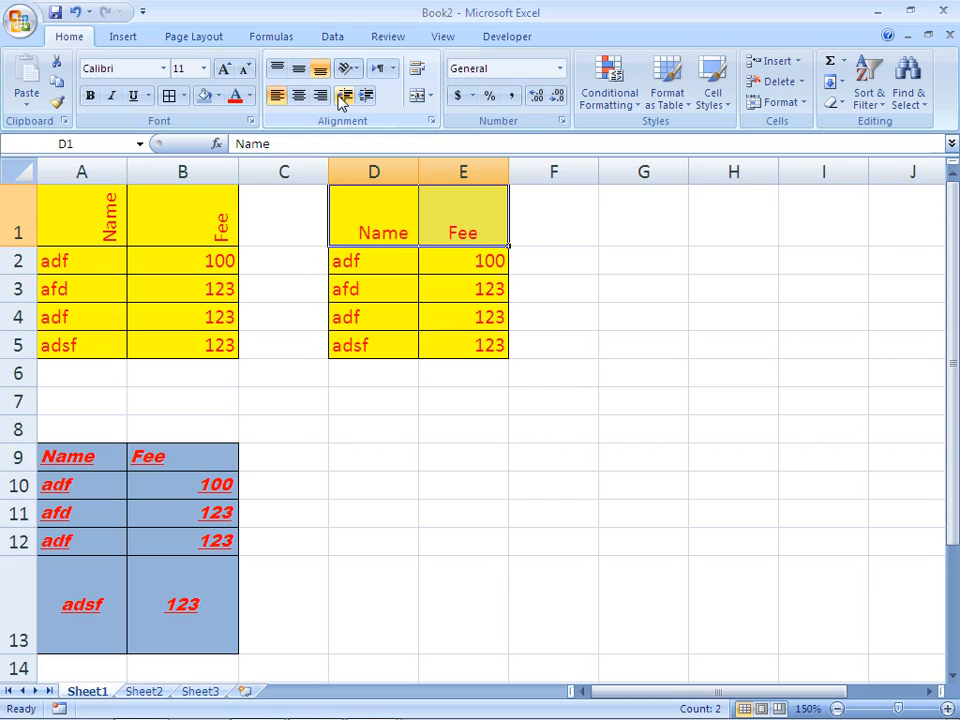
{"action": "left_click", "coordinate": [341, 96]}
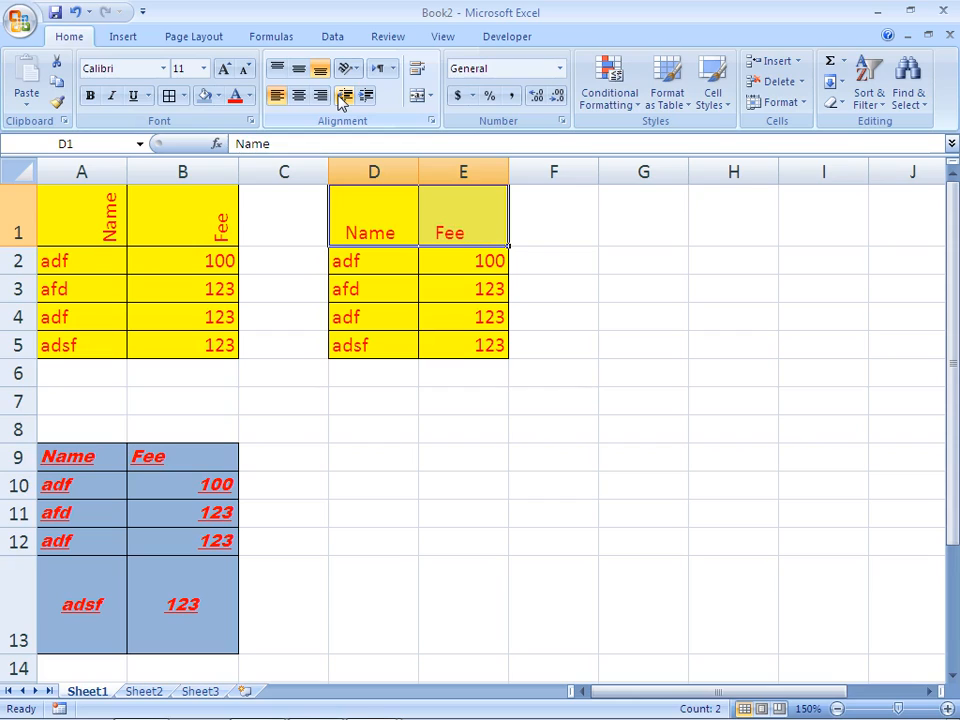
{"action": "left_click", "coordinate": [394, 72]}
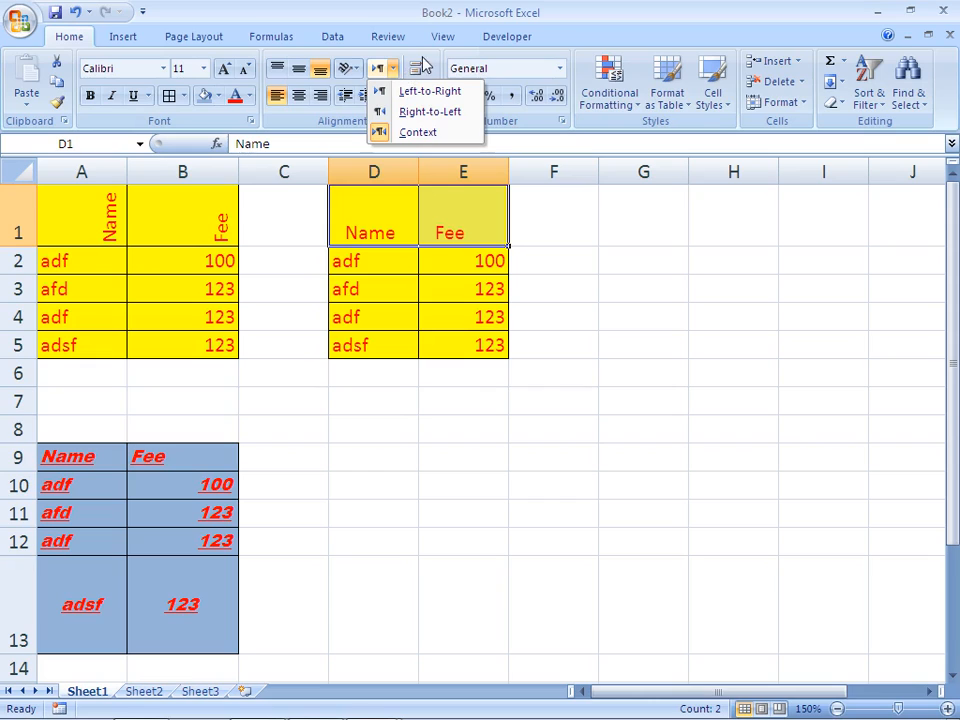
{"action": "left_click", "coordinate": [433, 66]}
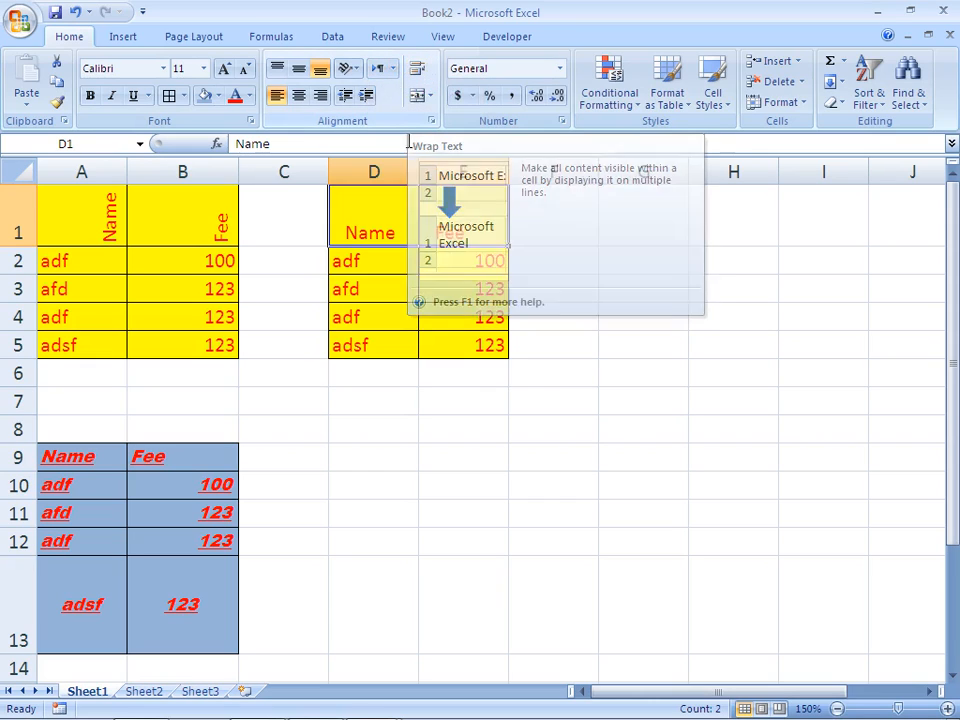
Step: Enter the long text asfadsfafdasdfasdf in cell F1
{"action": "left_click", "coordinate": [537, 221]}
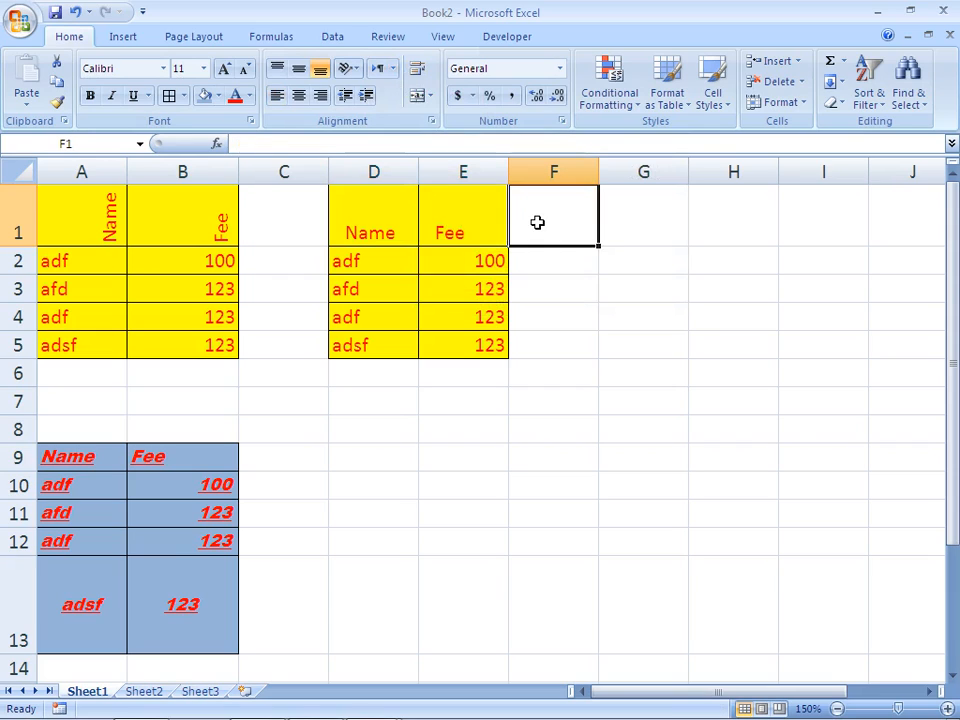
{"action": "type", "text": "asf"}
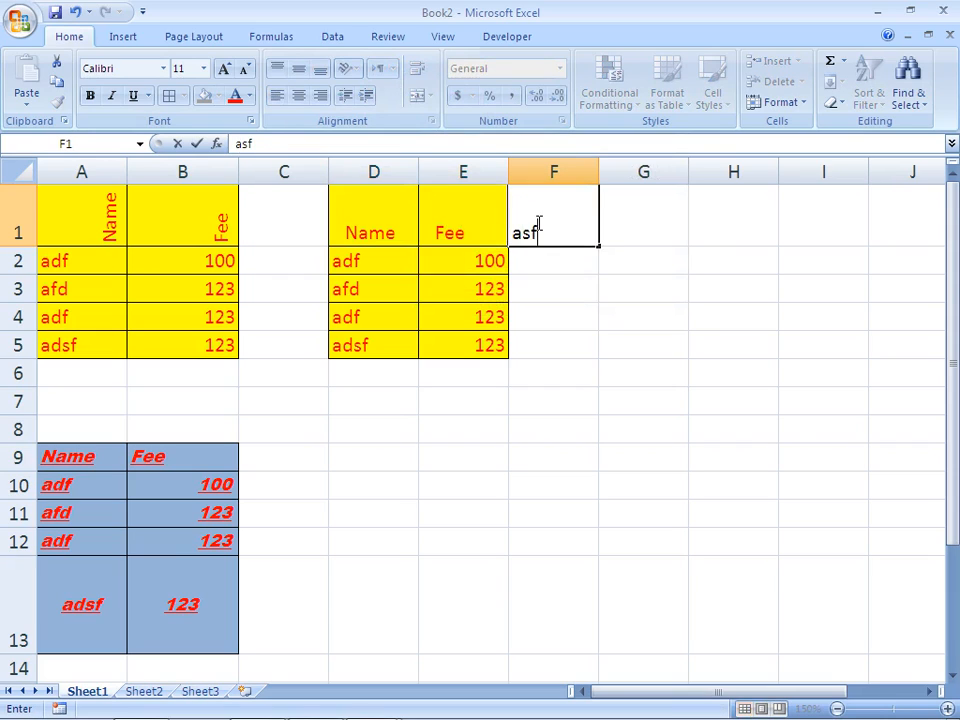
{"action": "type", "text": "adsfafdasdfasdf"}
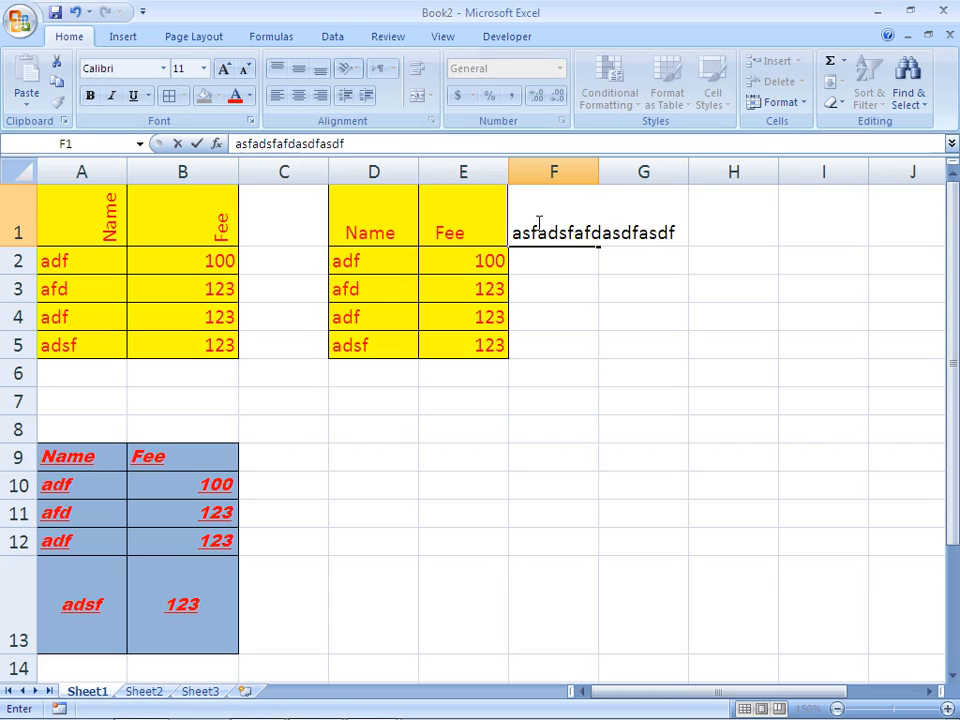
{"action": "key", "text": "Return"}
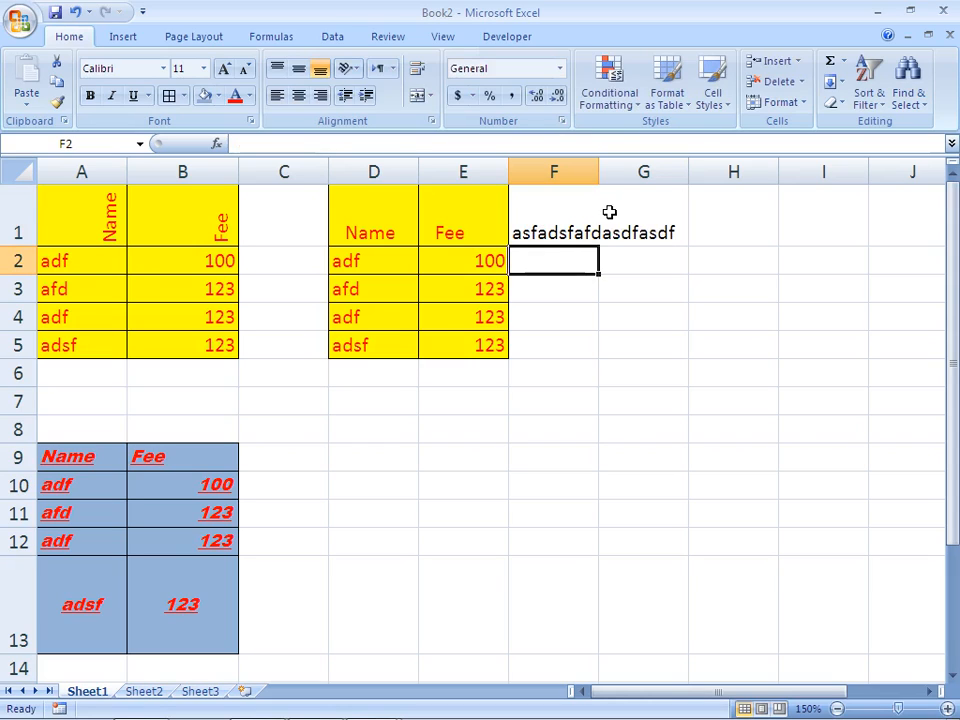
Step: Wrap the long text in F1 so it fits within the column on several lines
{"action": "left_click", "coordinate": [647, 208]}
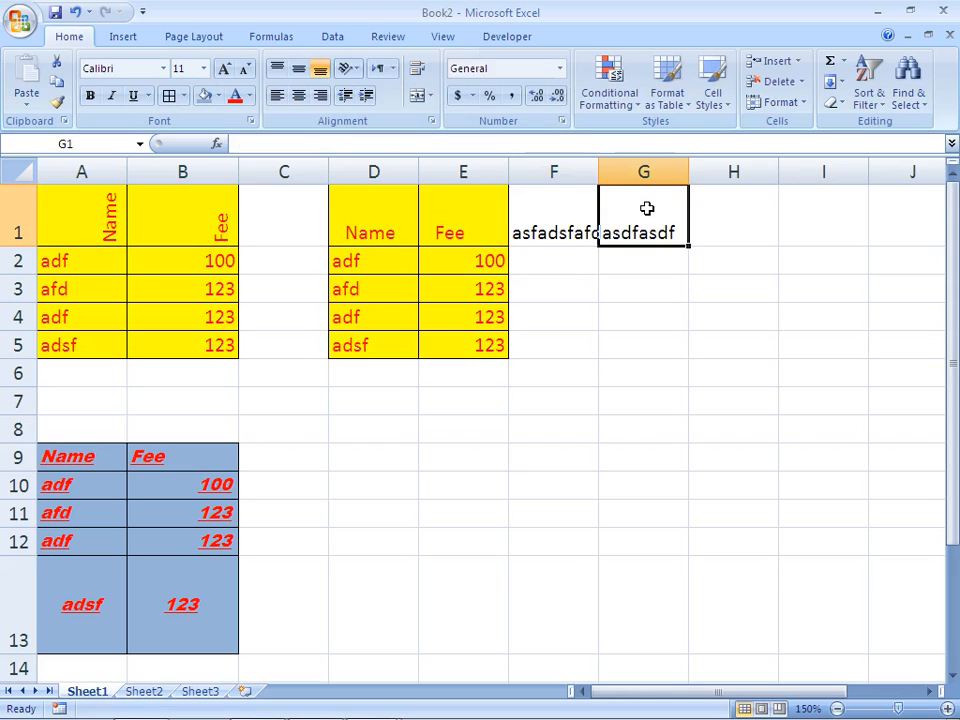
{"action": "left_click", "coordinate": [563, 221]}
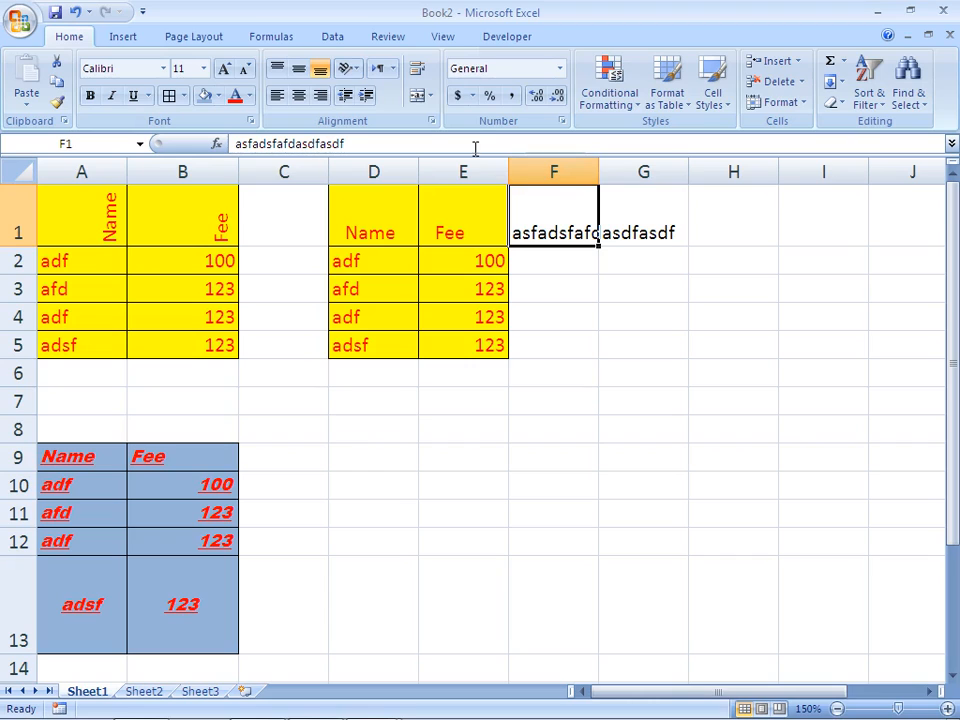
{"action": "left_click", "coordinate": [418, 70]}
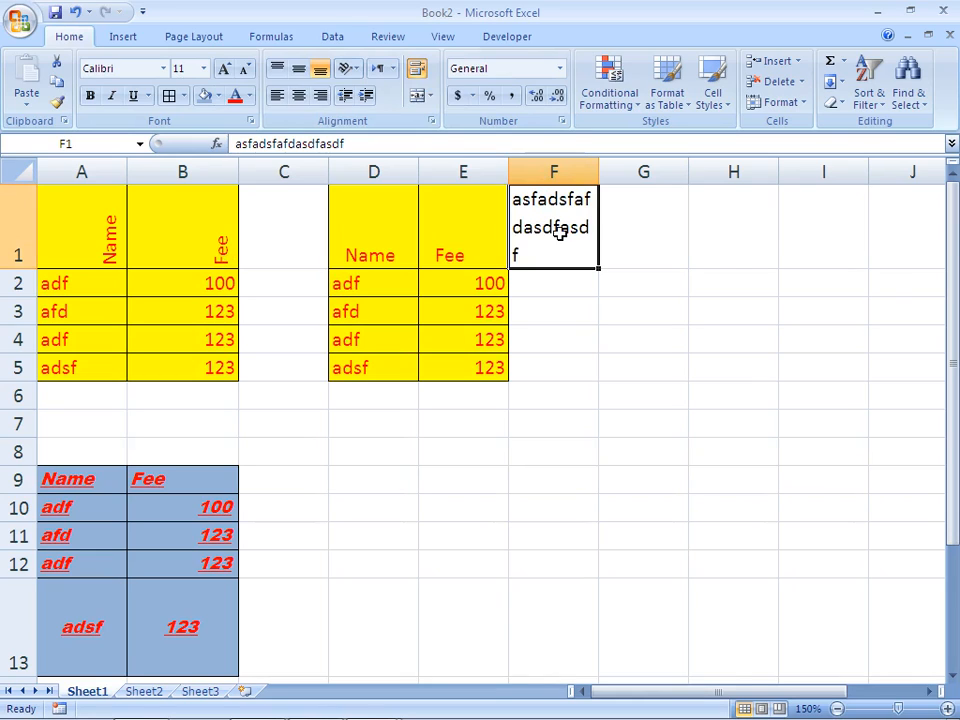
Step: Merge and center the empty cells F2:F5
{"action": "left_click", "coordinate": [583, 288]}
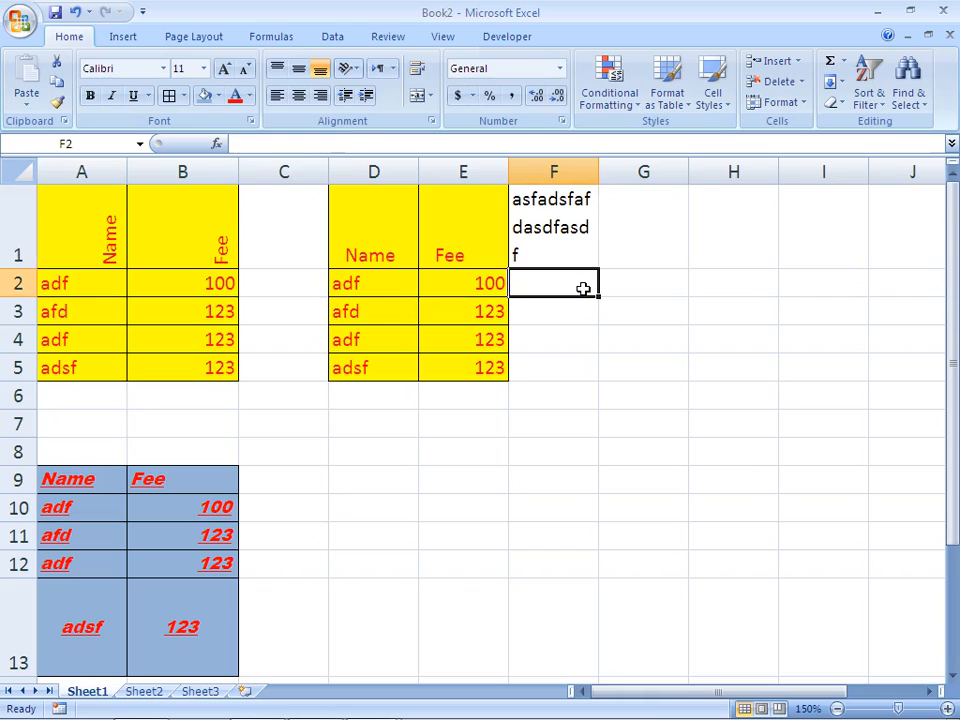
{"action": "key", "text": "Right"}
{"action": "key", "text": "Right"}
{"action": "key", "text": "Left"}
{"action": "key", "text": "Left"}
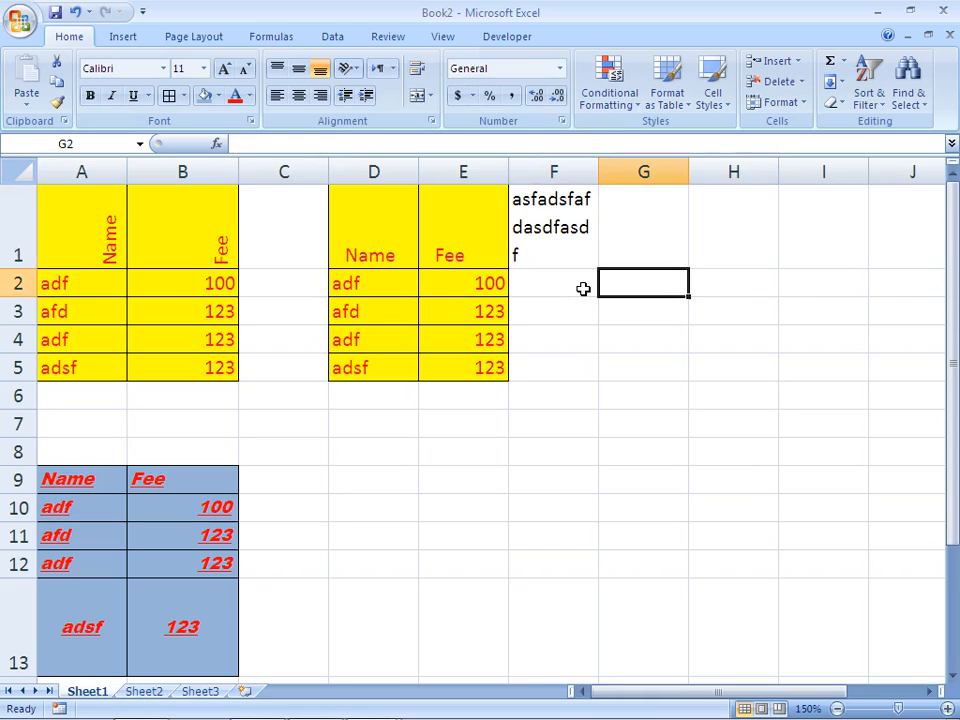
{"action": "key", "text": "shift+Down"}
{"action": "key", "text": "shift+Down"}
{"action": "key", "text": "shift+Down"}
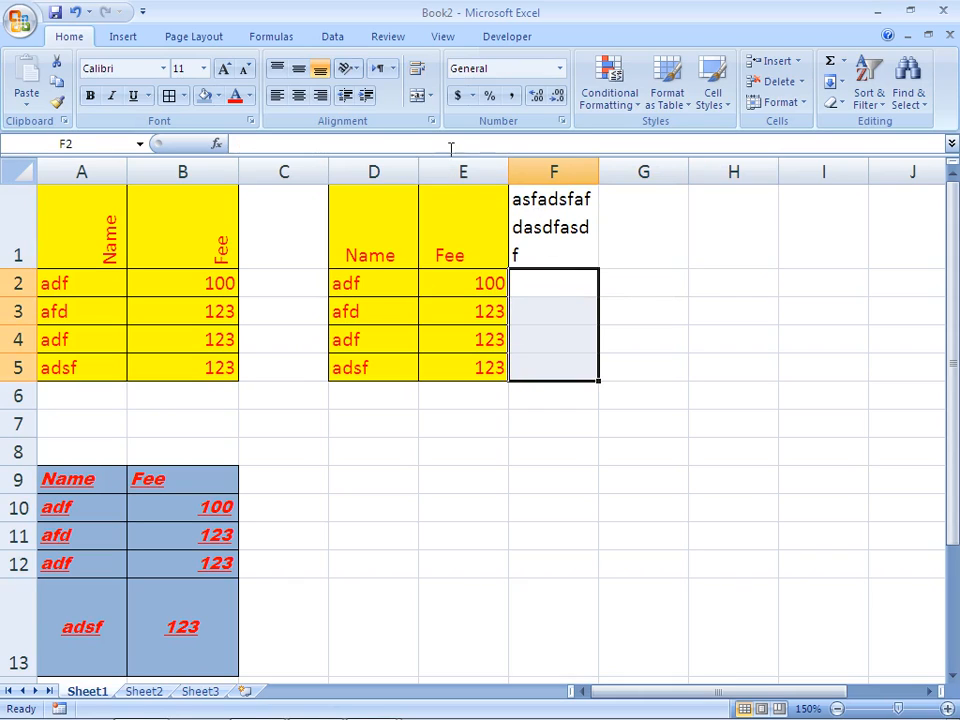
{"action": "left_click", "coordinate": [418, 96]}
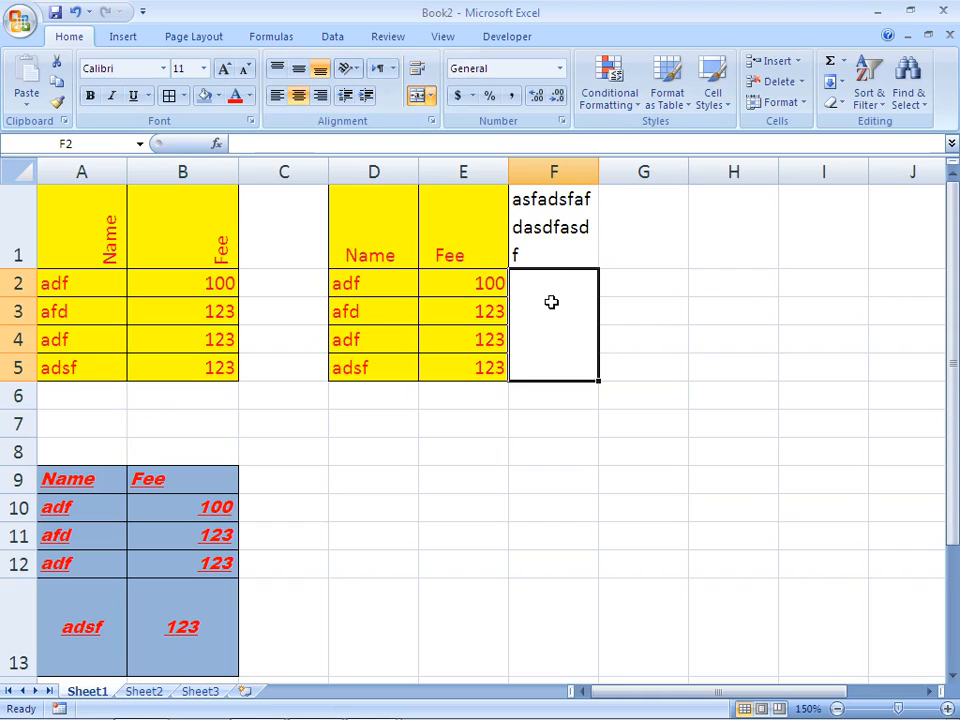
Step: Enter adsfadfadf in the merged cell F2:F5 and select that cell again
{"action": "type", "text": "adsfadfadf"}
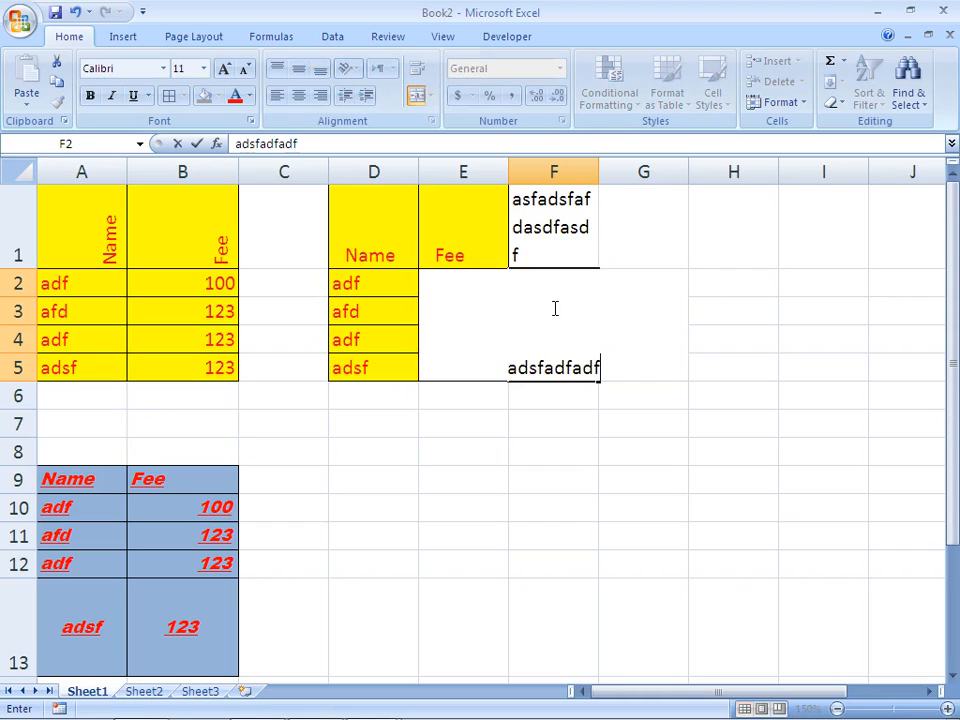
{"action": "key", "text": "Return"}
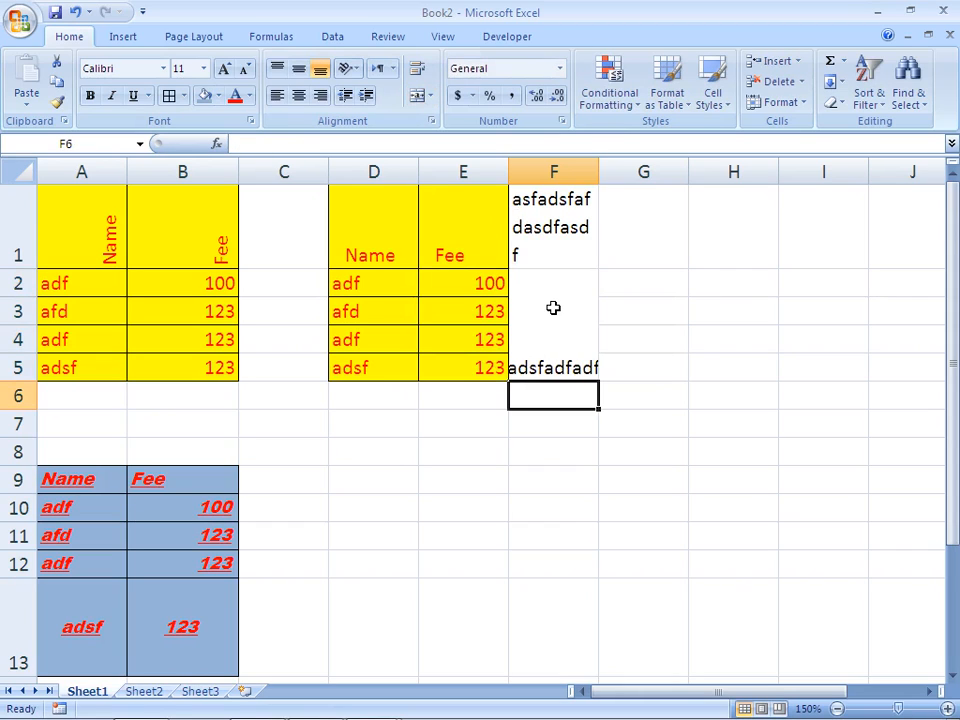
{"action": "left_click", "coordinate": [553, 308]}
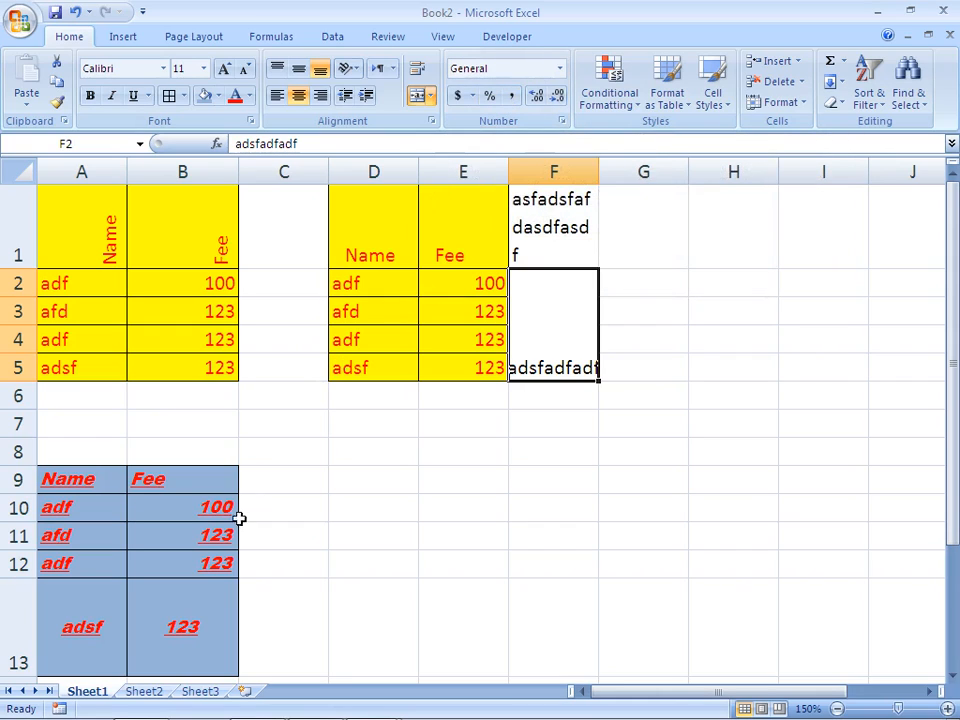
Step: Switch to Sheet2 and zoom the sheet in to 200%
{"action": "left_click", "coordinate": [152, 693]}
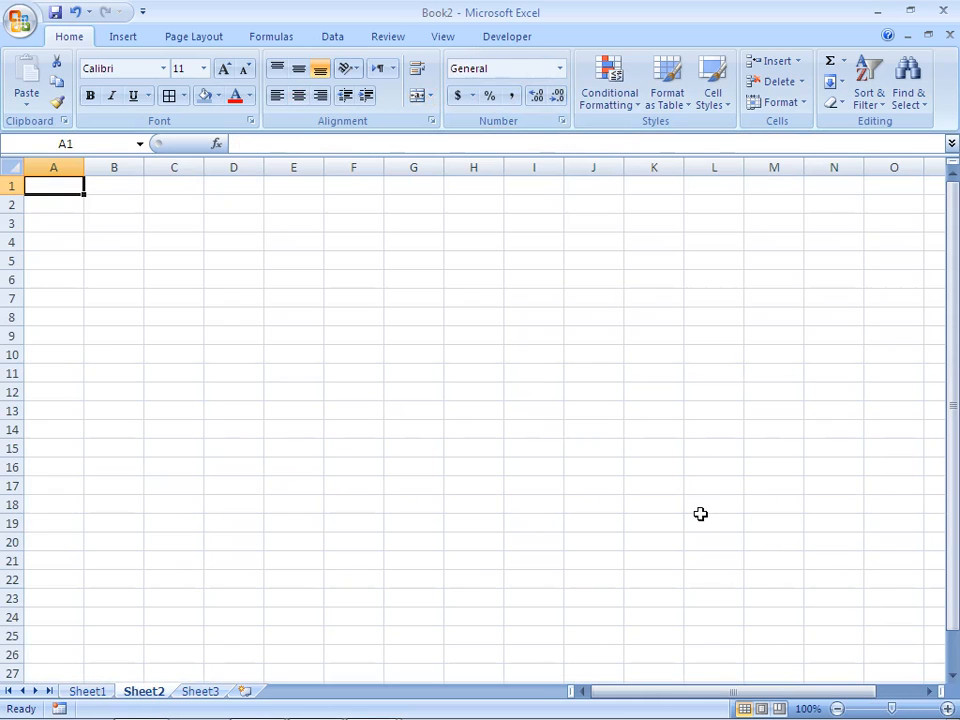
{"action": "left_click", "coordinate": [947, 708]}
{"action": "left_click", "coordinate": [947, 708]}
{"action": "left_click", "coordinate": [947, 708]}
{"action": "left_click", "coordinate": [947, 708]}
{"action": "left_click", "coordinate": [947, 708]}
{"action": "left_click", "coordinate": [947, 708]}
{"action": "left_click", "coordinate": [947, 708]}
{"action": "left_click", "coordinate": [947, 708]}
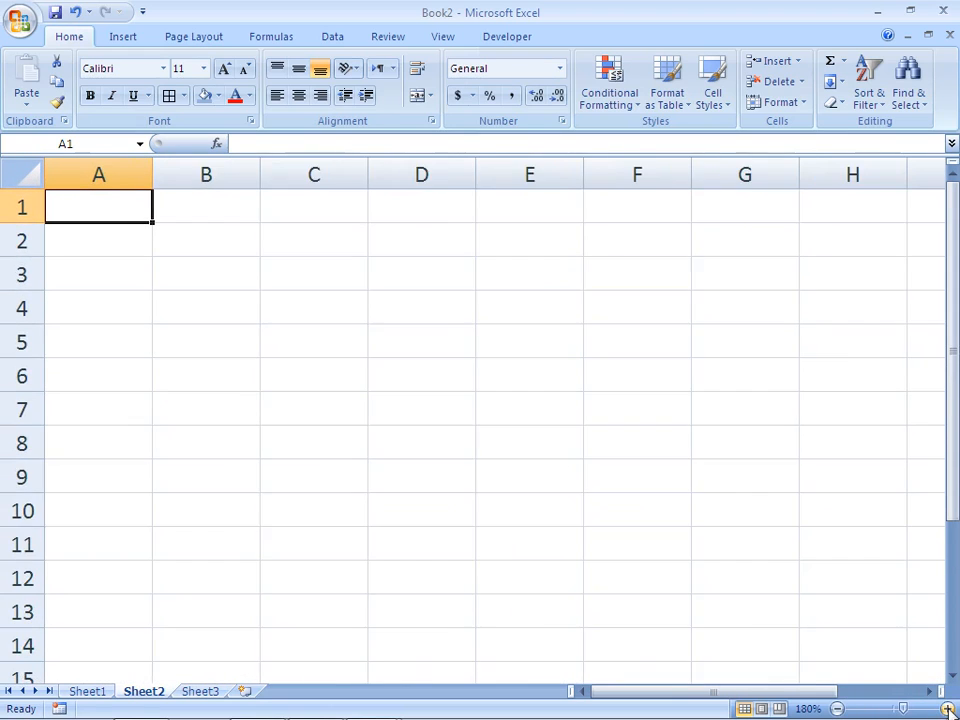
{"action": "left_click", "coordinate": [947, 708]}
{"action": "left_click", "coordinate": [947, 708]}
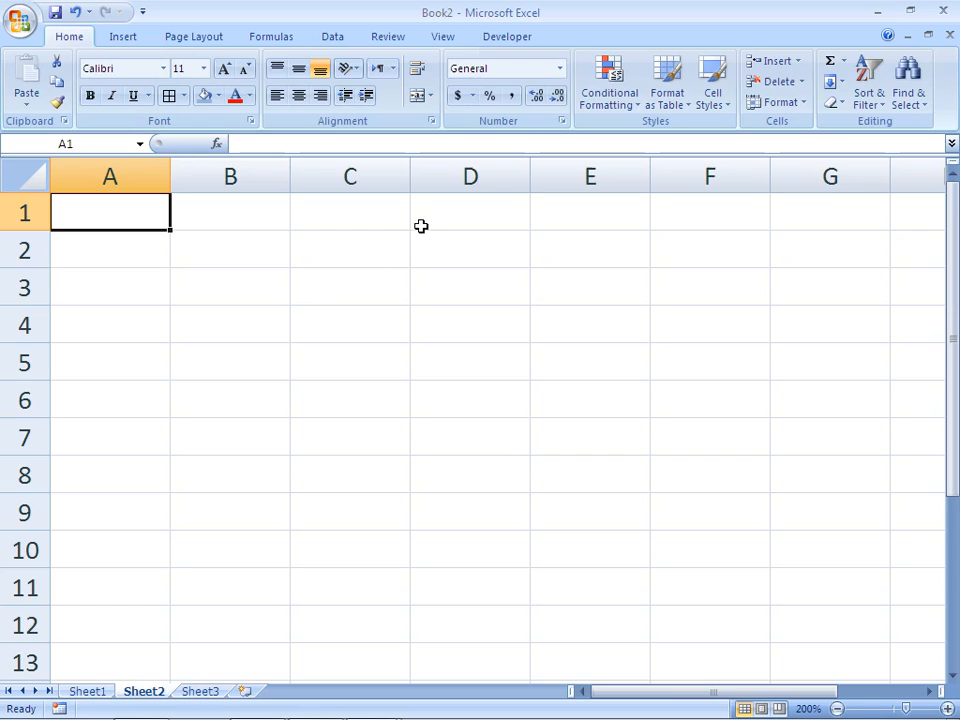
{"action": "left_click", "coordinate": [561, 68]}
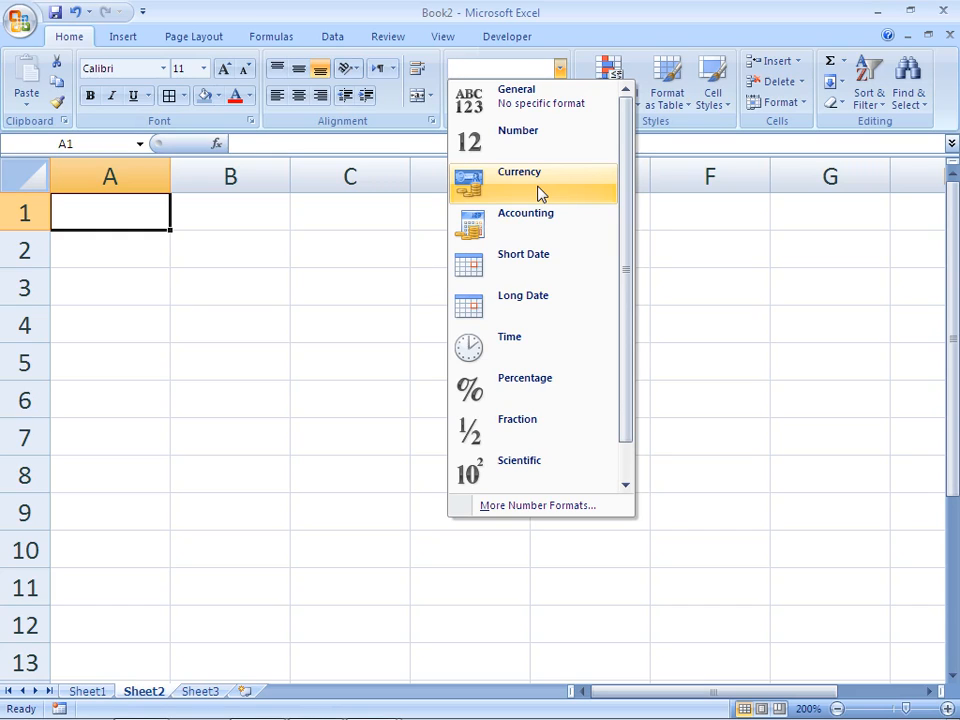
{"action": "key", "text": "Escape"}
{"action": "key", "text": "Right"}
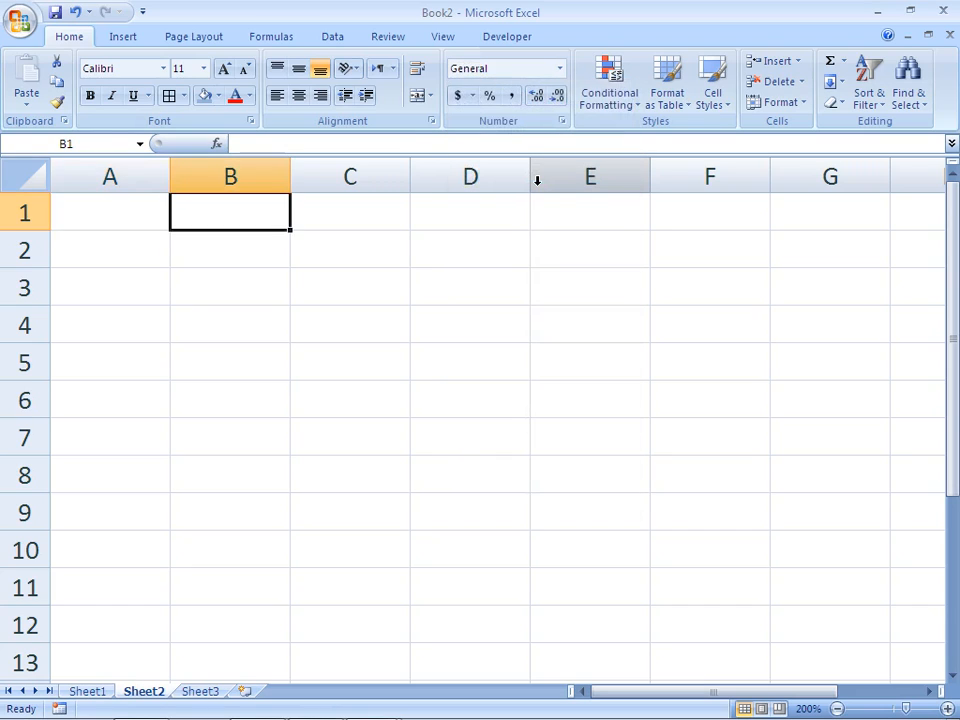
{"action": "key", "text": "Left"}
Step: Apply the Currency number format to cells A1:A10
{"action": "key", "text": "shift+Down"}
{"action": "key", "text": "shift+Down"}
{"action": "key", "text": "shift+Down"}
{"action": "key", "text": "shift+Down"}
{"action": "key", "text": "shift+Down"}
{"action": "key", "text": "shift+Down"}
{"action": "key", "text": "shift+Down"}
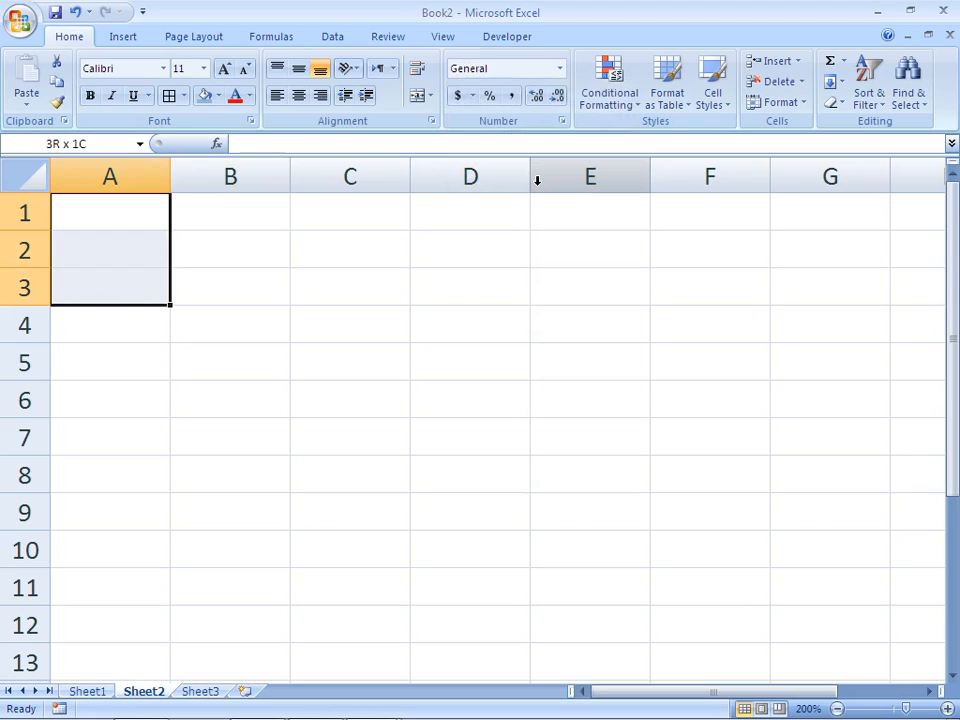
{"action": "key", "text": "shift+Down"}
{"action": "key", "text": "shift+Down"}
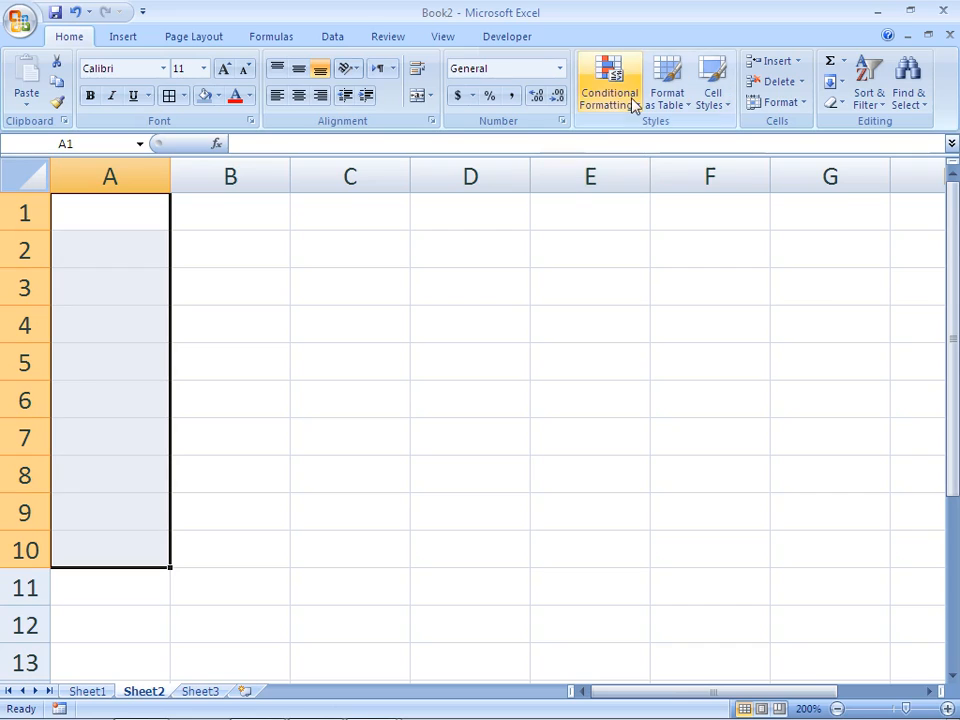
{"action": "left_click", "coordinate": [561, 72]}
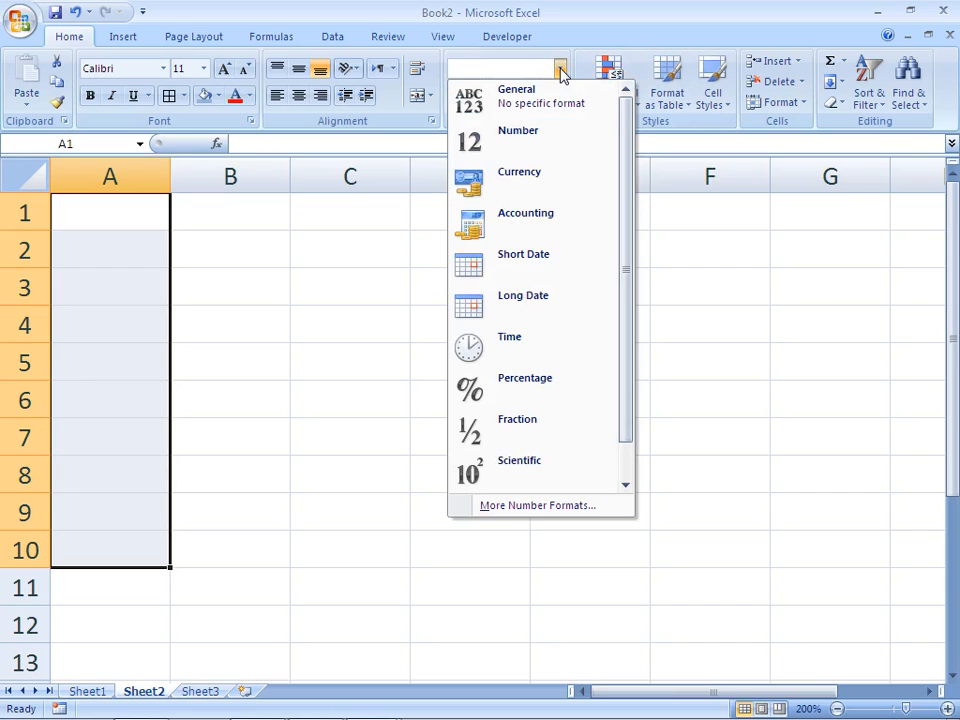
{"action": "left_click", "coordinate": [538, 177]}
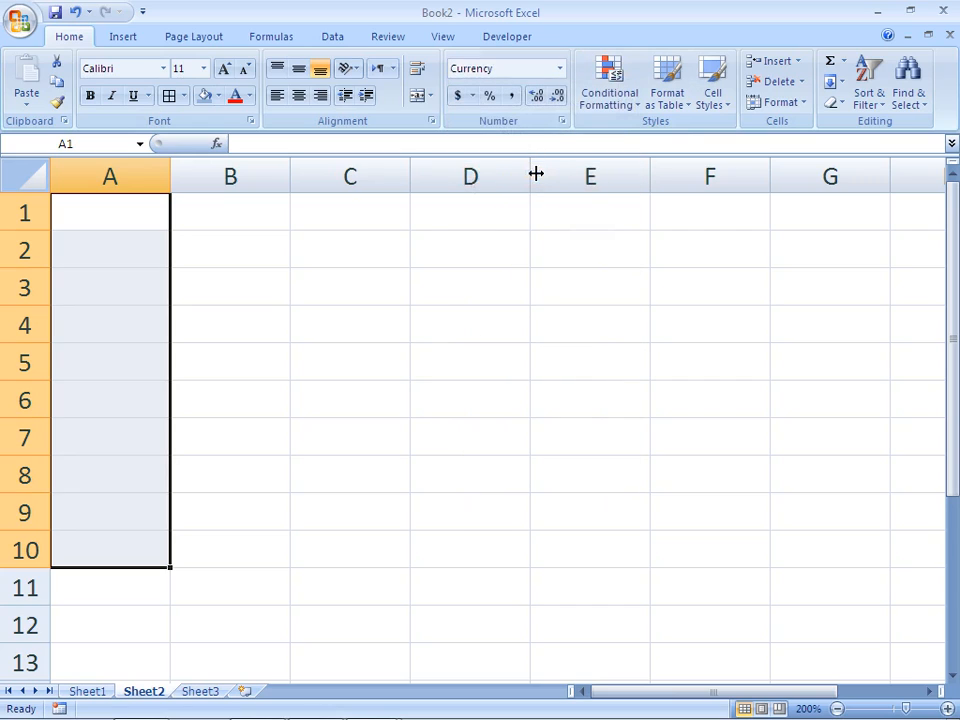
Step: Enter 100, 200 and 300 in A1:A3 and return to cell A1
{"action": "key", "text": "Down"}
{"action": "key", "text": "Up"}
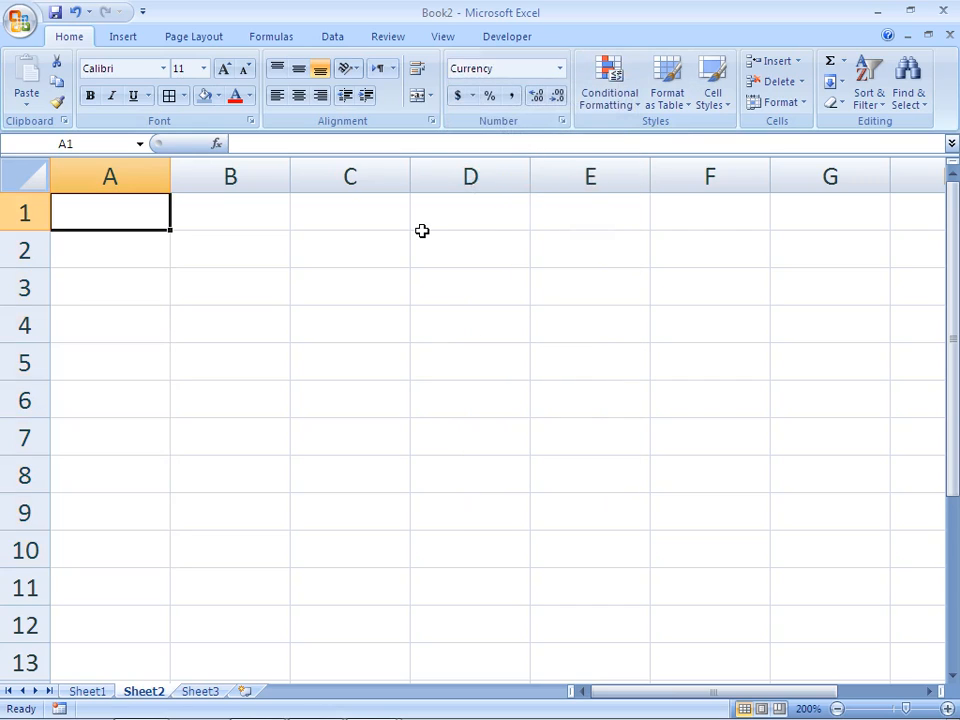
{"action": "type", "text": "100"}
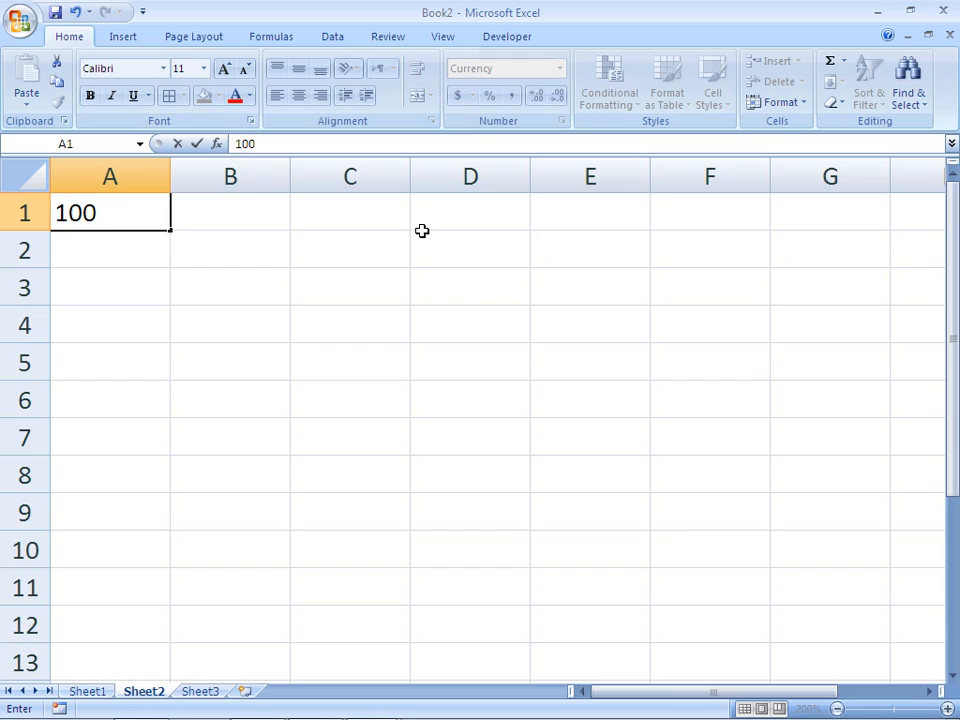
{"action": "key", "text": "Return"}
{"action": "type", "text": "200"}
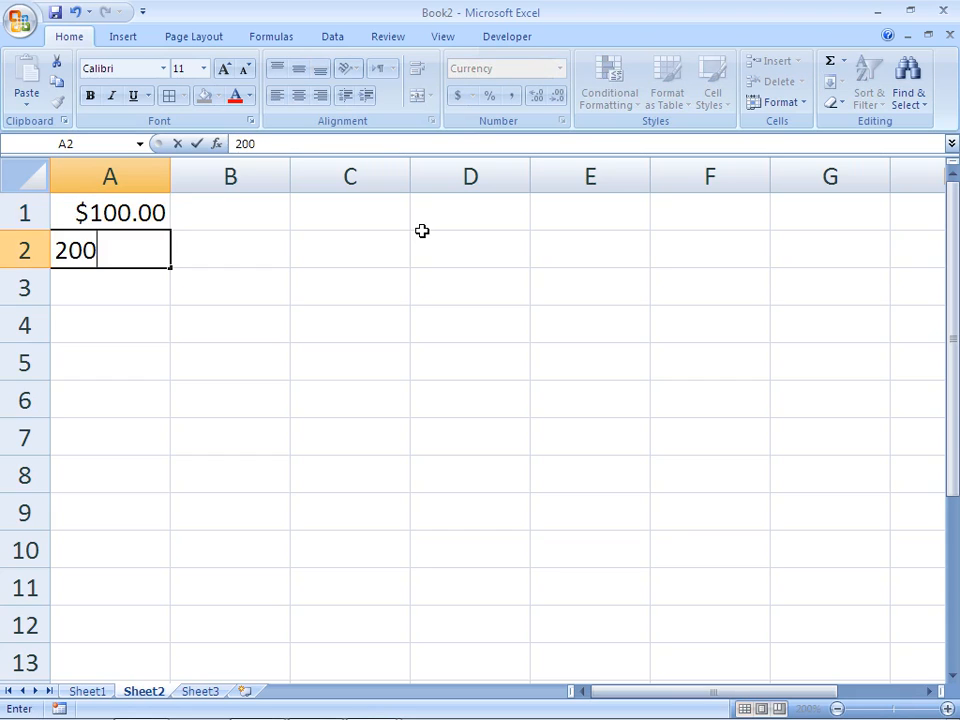
{"action": "key", "text": "Return"}
{"action": "type", "text": "300"}
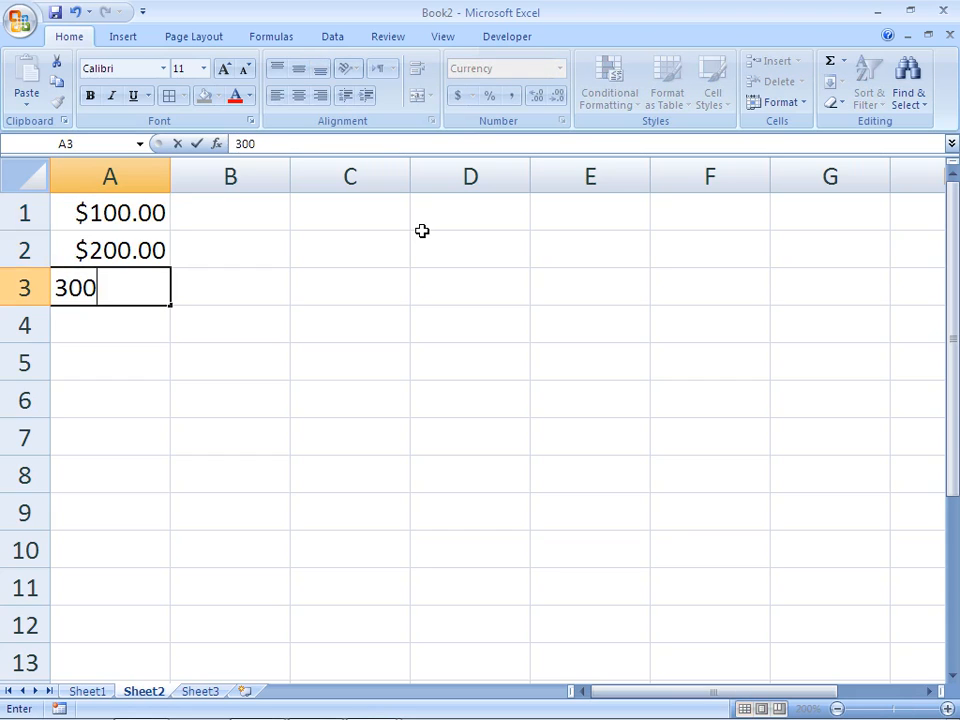
{"action": "key", "text": "Return"}
{"action": "key", "text": "Up"}
{"action": "key", "text": "Up"}
{"action": "key", "text": "Up"}
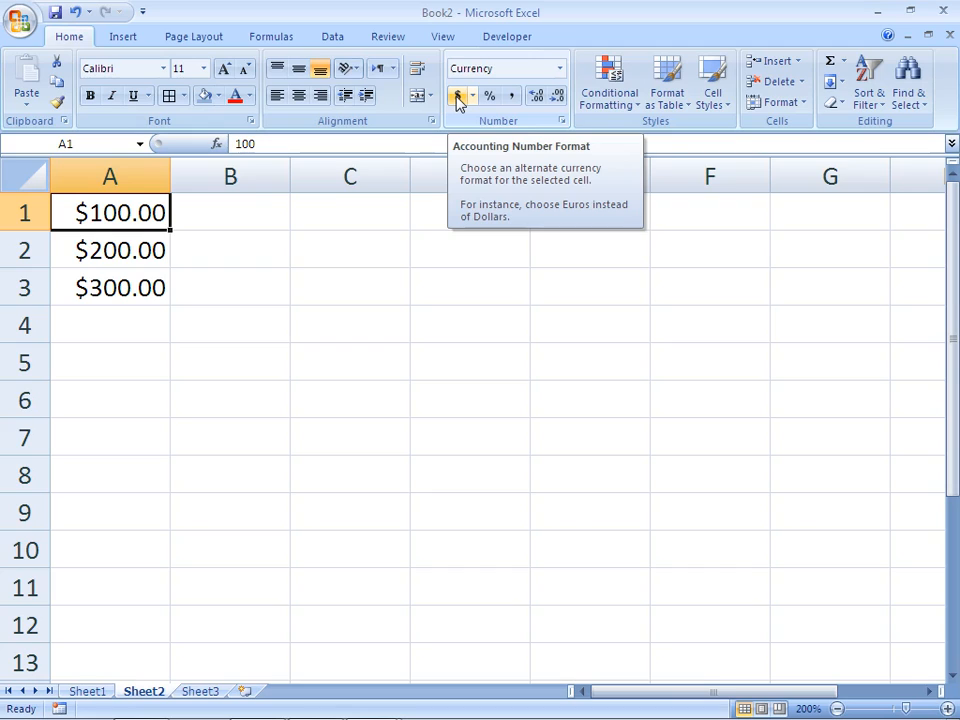
Step: Select cells A1:A8 and review the currency choices offered for the Accounting number format
{"action": "key", "text": "shift+Down"}
{"action": "key", "text": "shift+Down"}
{"action": "key", "text": "shift+Down"}
{"action": "key", "text": "shift+Down"}
{"action": "key", "text": "shift+Down"}
{"action": "key", "text": "shift+Down"}
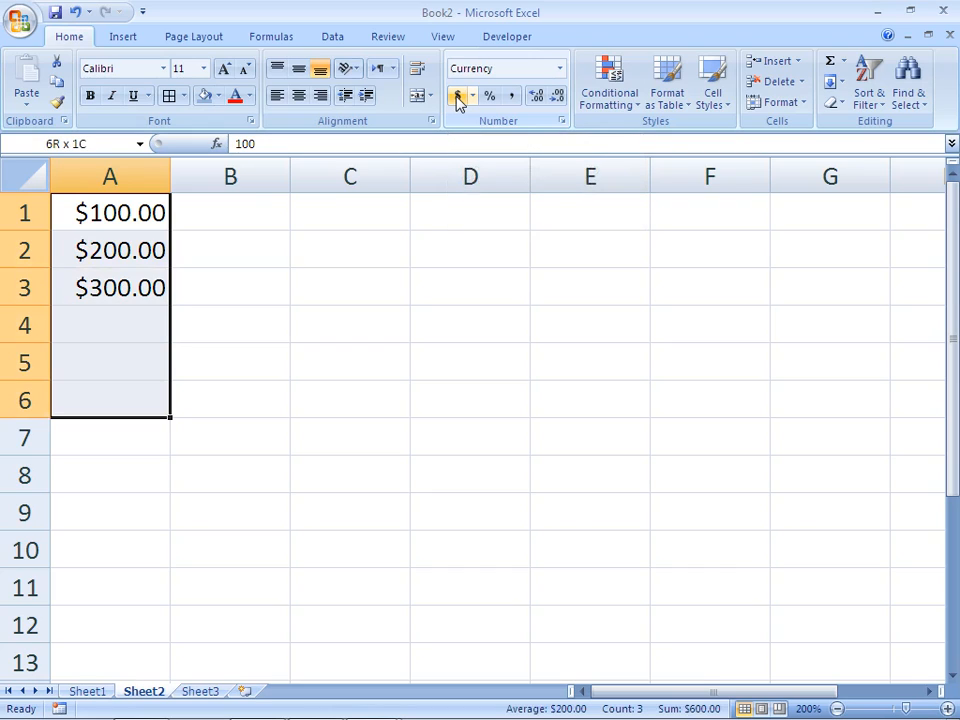
{"action": "key", "text": "shift+Down"}
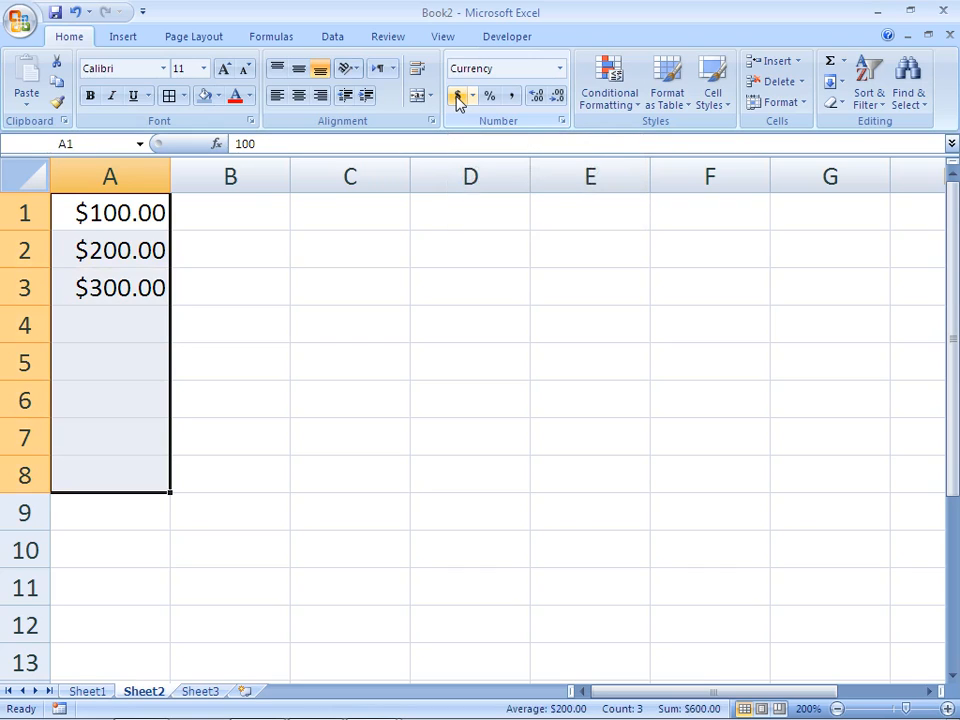
{"action": "left_click", "coordinate": [473, 100]}
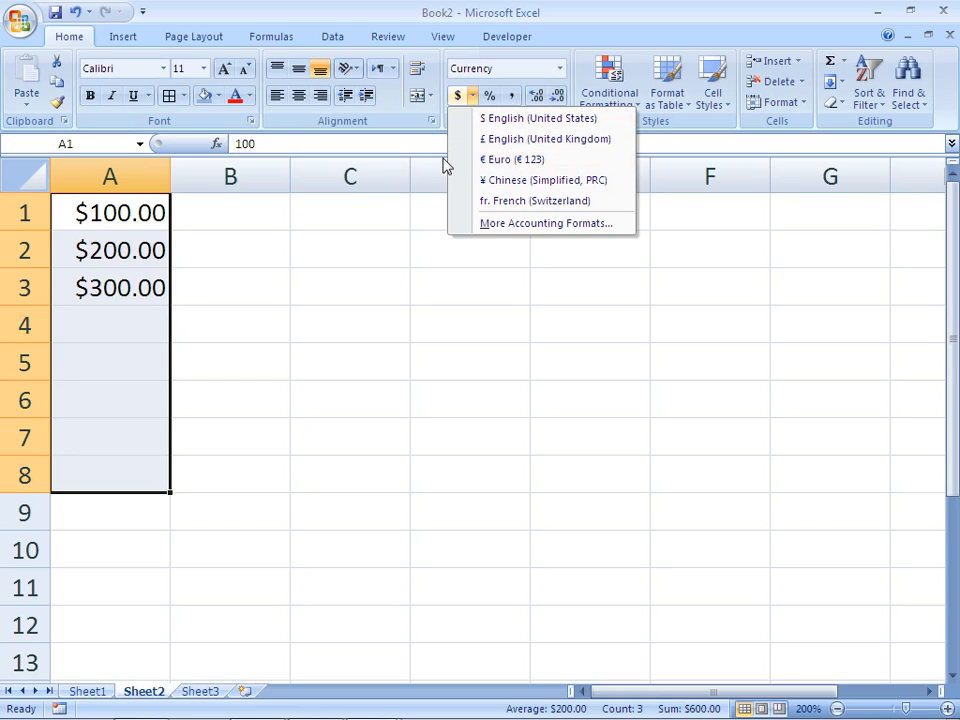
Step: Search Windows for "contro" and open the Control Panel
{"action": "key", "text": "super"}
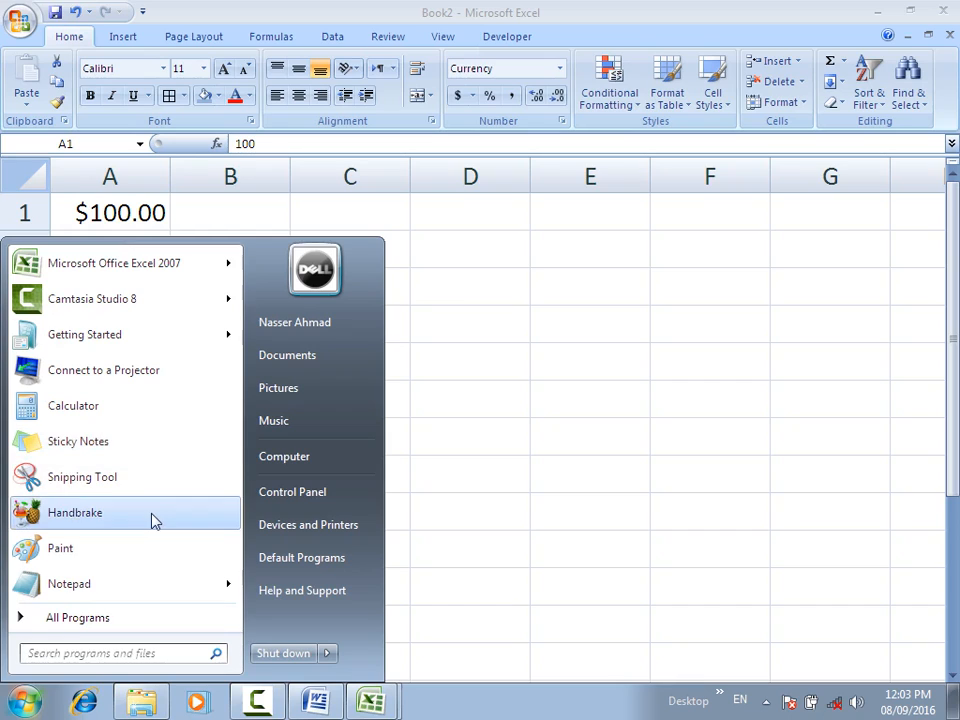
{"action": "mouse_move", "coordinate": [156, 590]}
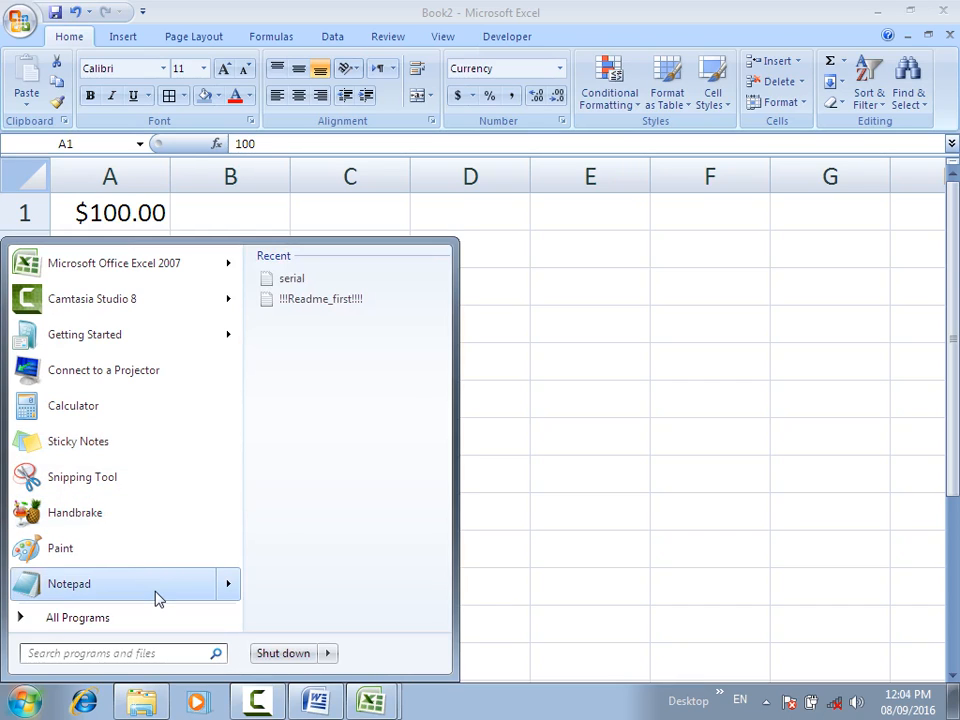
{"action": "type", "text": "con"}
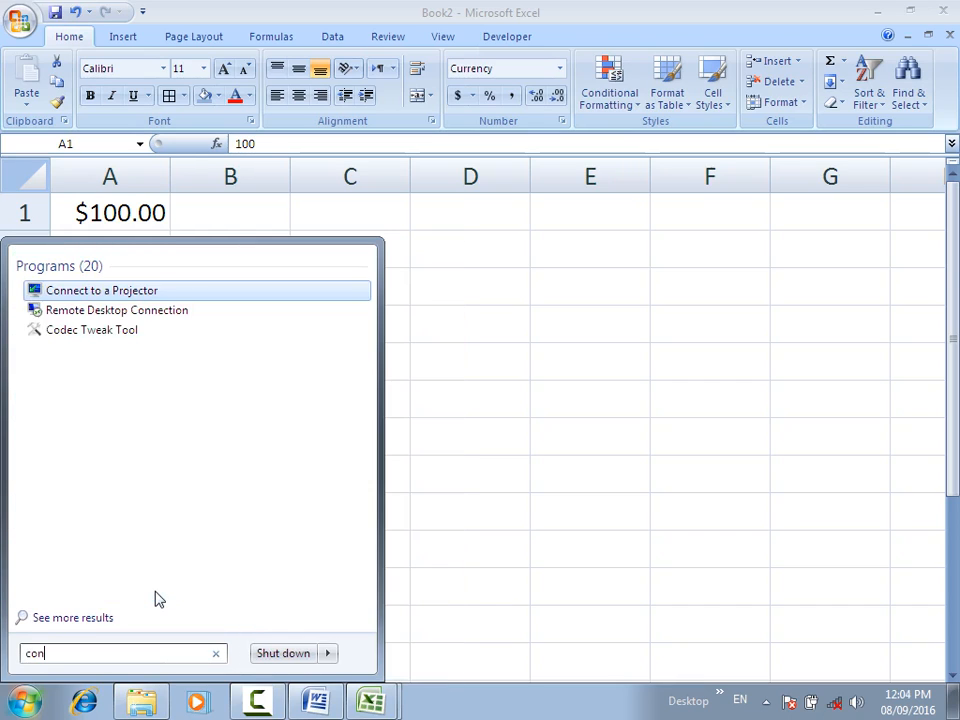
{"action": "type", "text": "tro"}
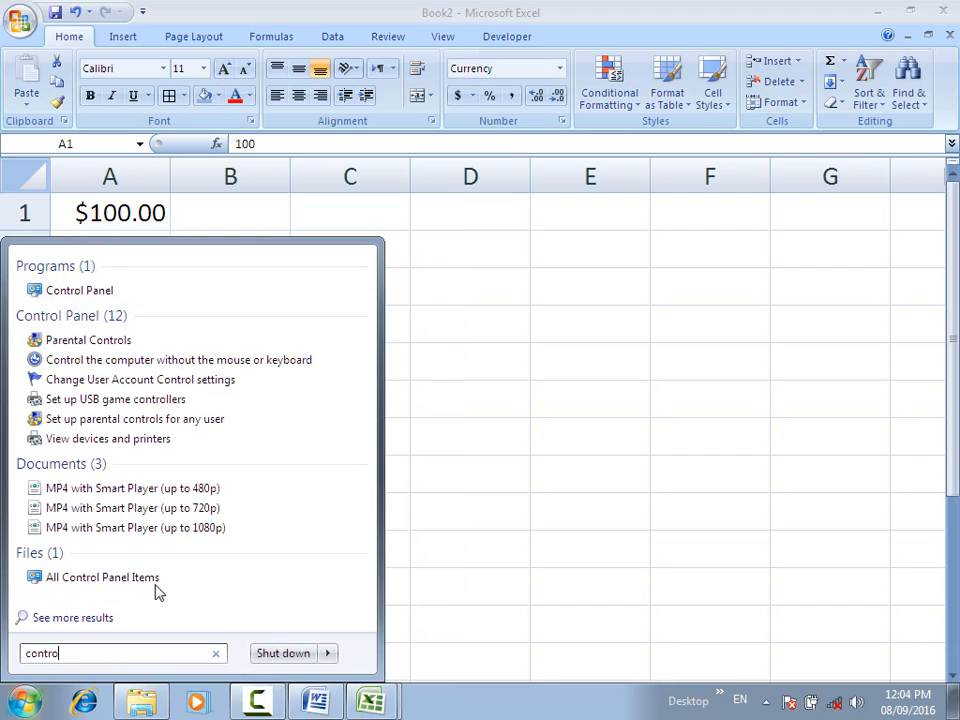
{"action": "left_click", "coordinate": [129, 291]}
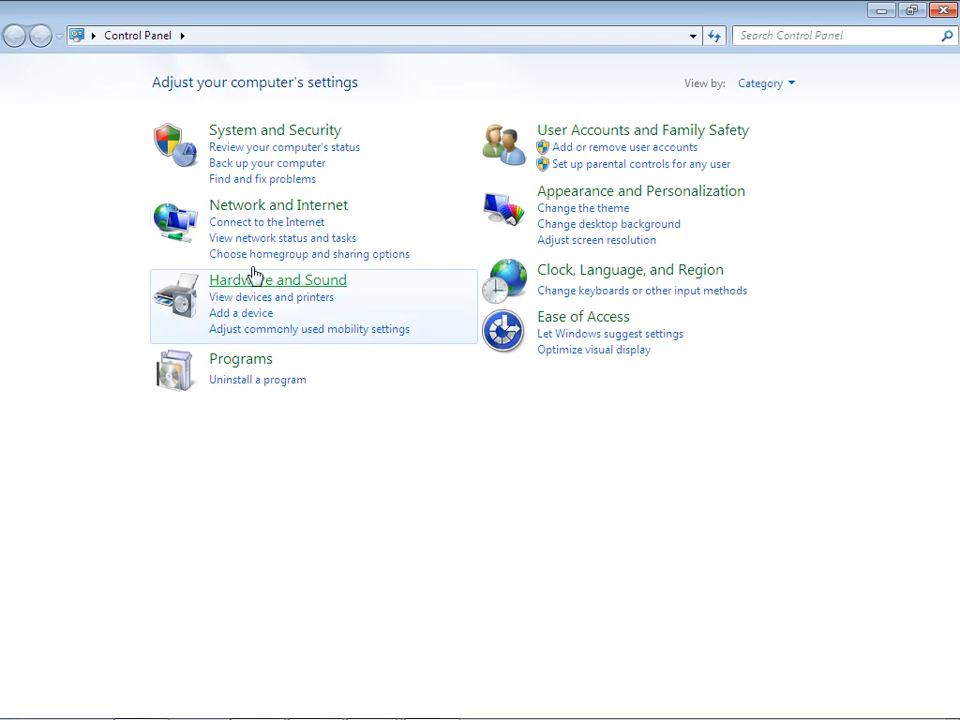
Step: Open the date, time and number format settings under Clock, Language, and Region
{"action": "left_click", "coordinate": [586, 297]}
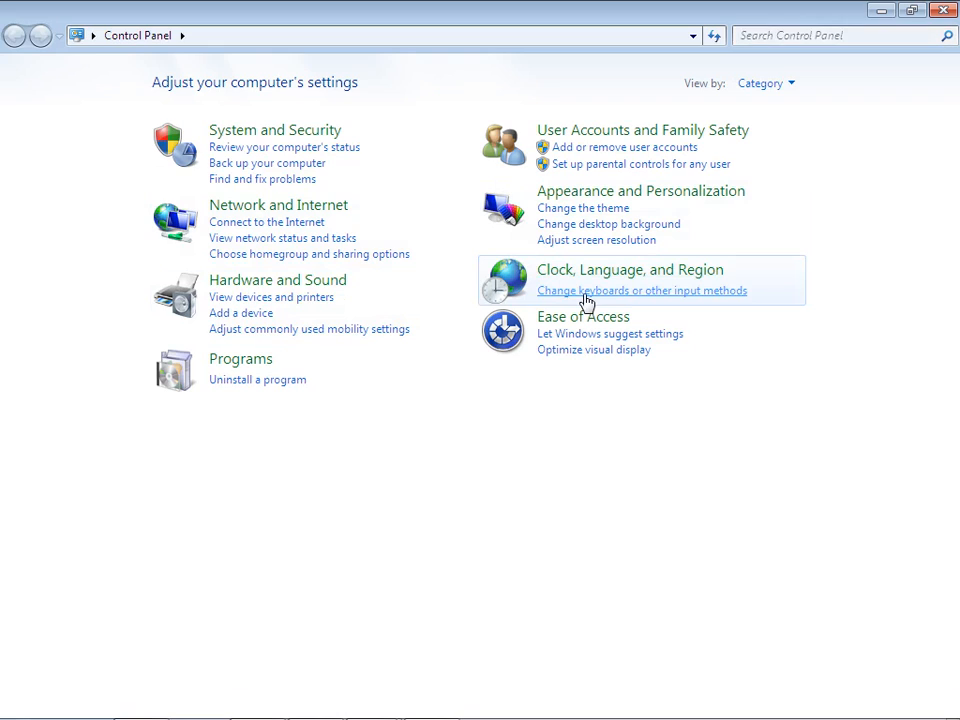
{"action": "key", "text": "Escape"}
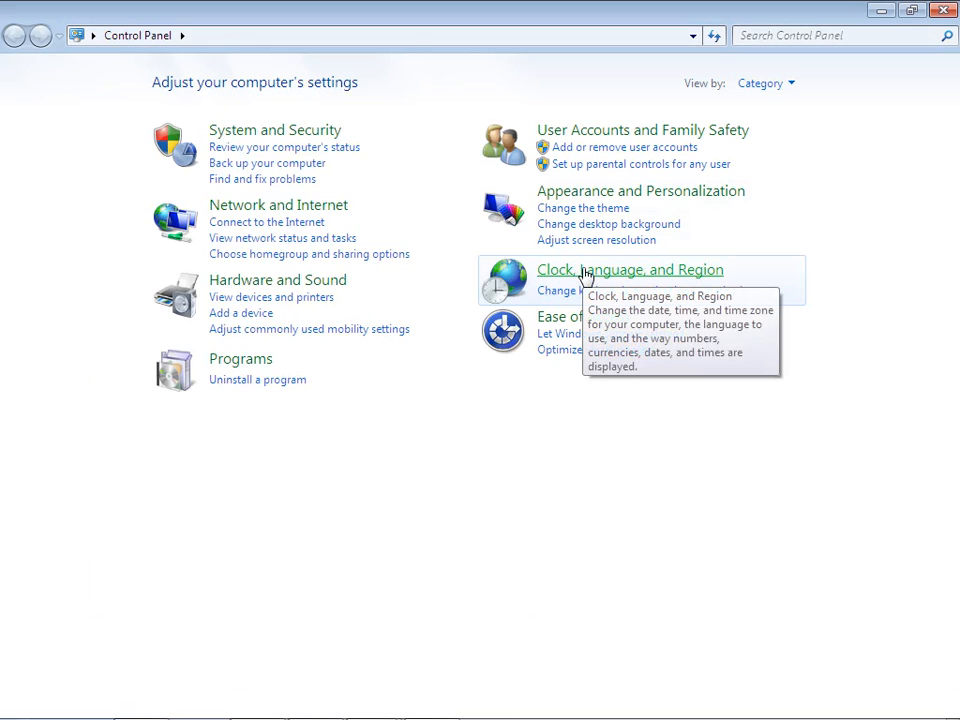
{"action": "left_click", "coordinate": [585, 272]}
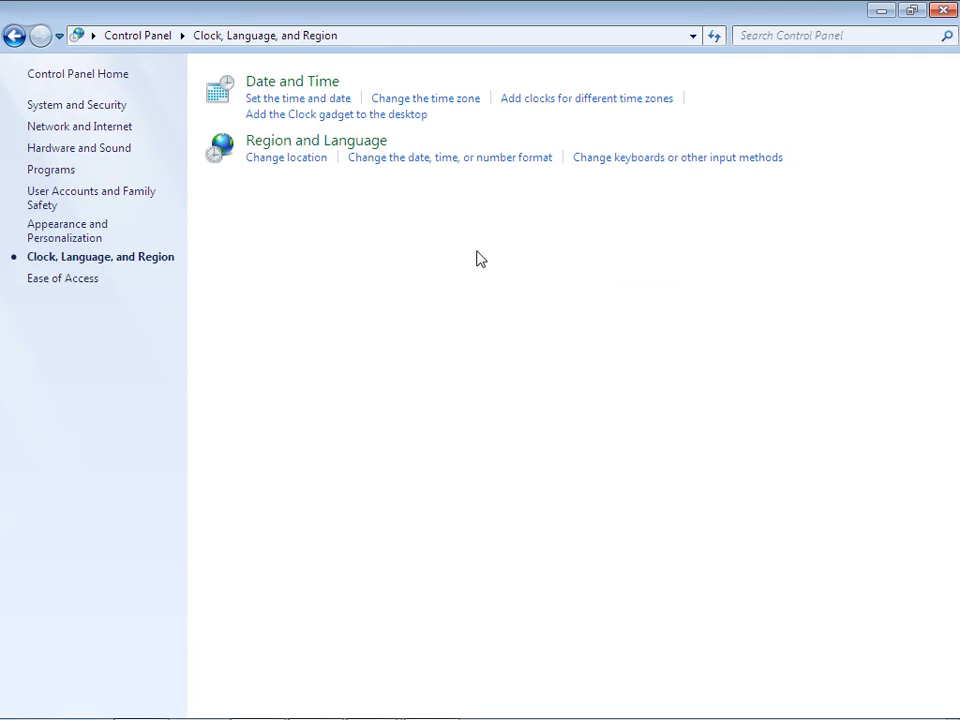
{"action": "left_click", "coordinate": [383, 158]}
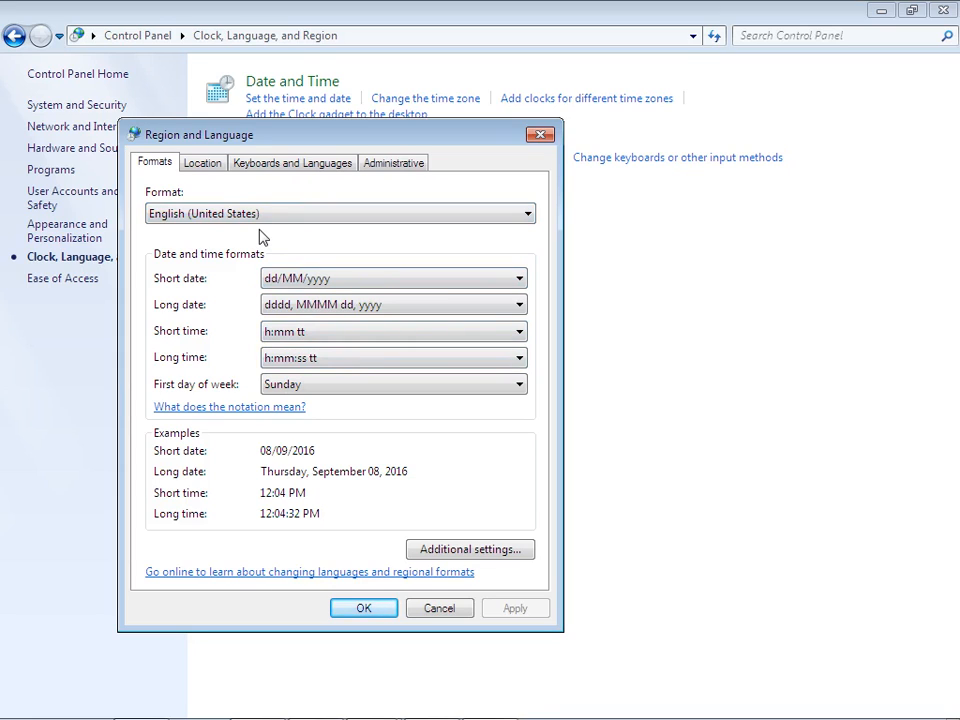
Step: Set the Windows currency symbol to "Rs. " in the additional format settings, apply it, and return to Excel
{"action": "left_click", "coordinate": [470, 552]}
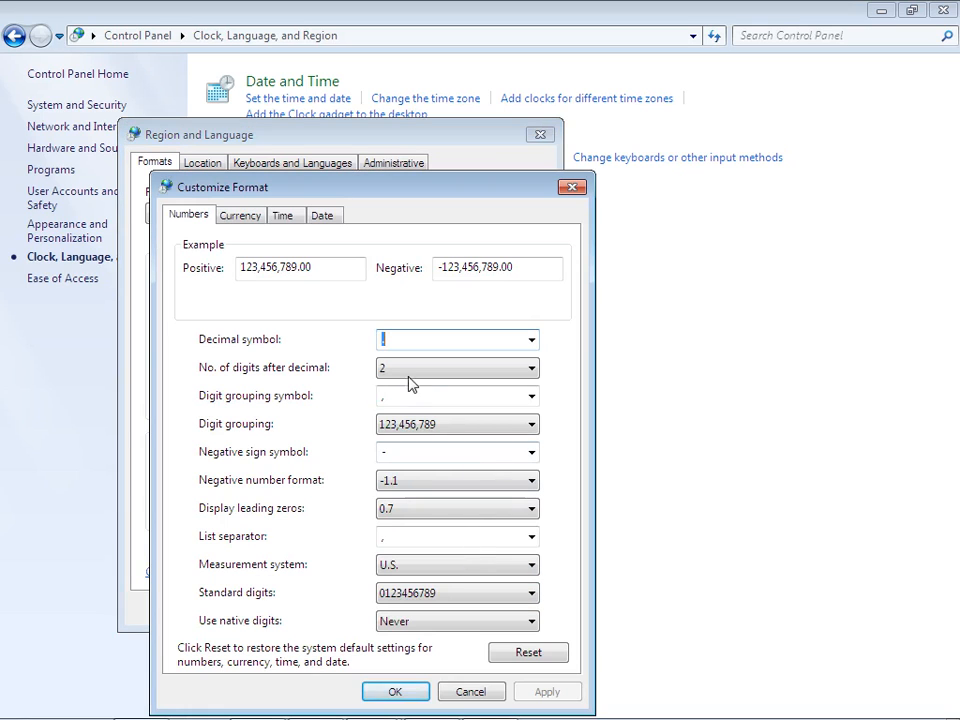
{"action": "left_click", "coordinate": [238, 216]}
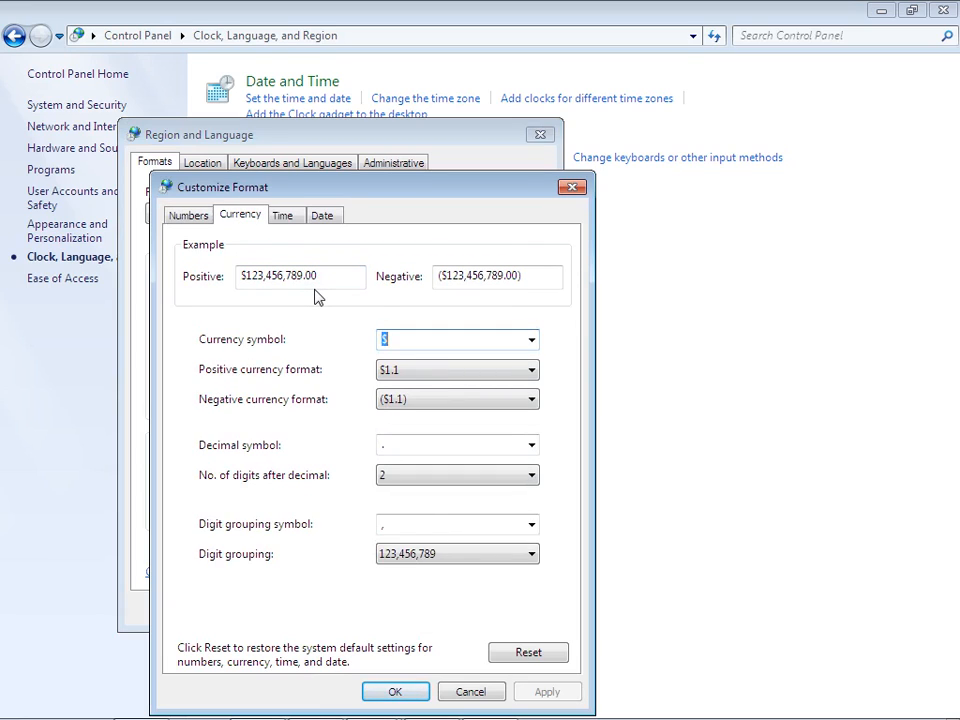
{"action": "type", "text": "Rs."}
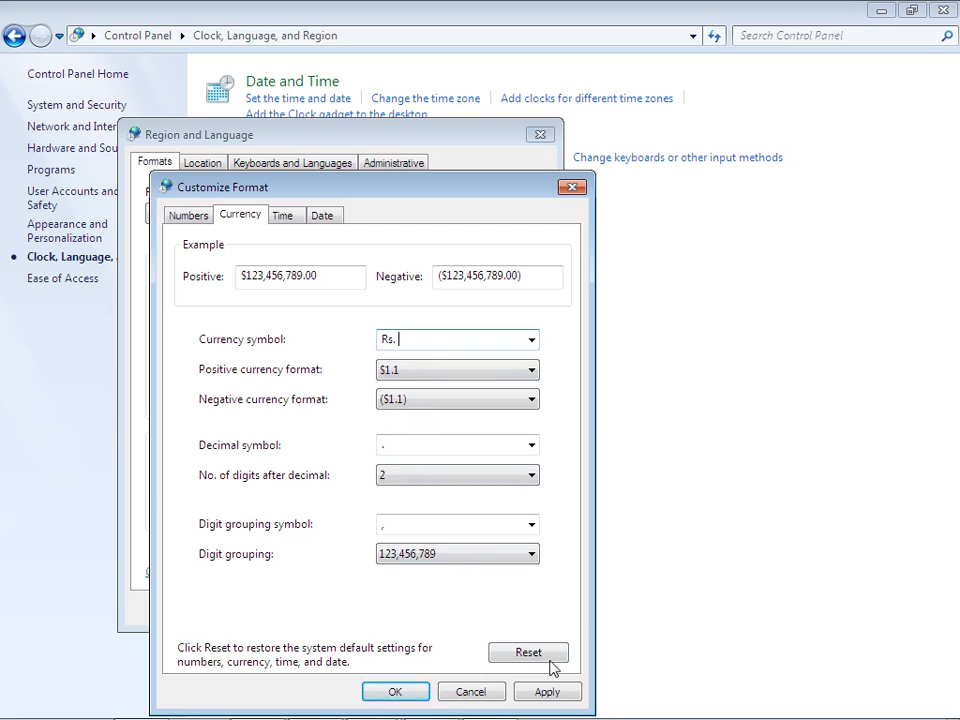
{"action": "left_click", "coordinate": [548, 692]}
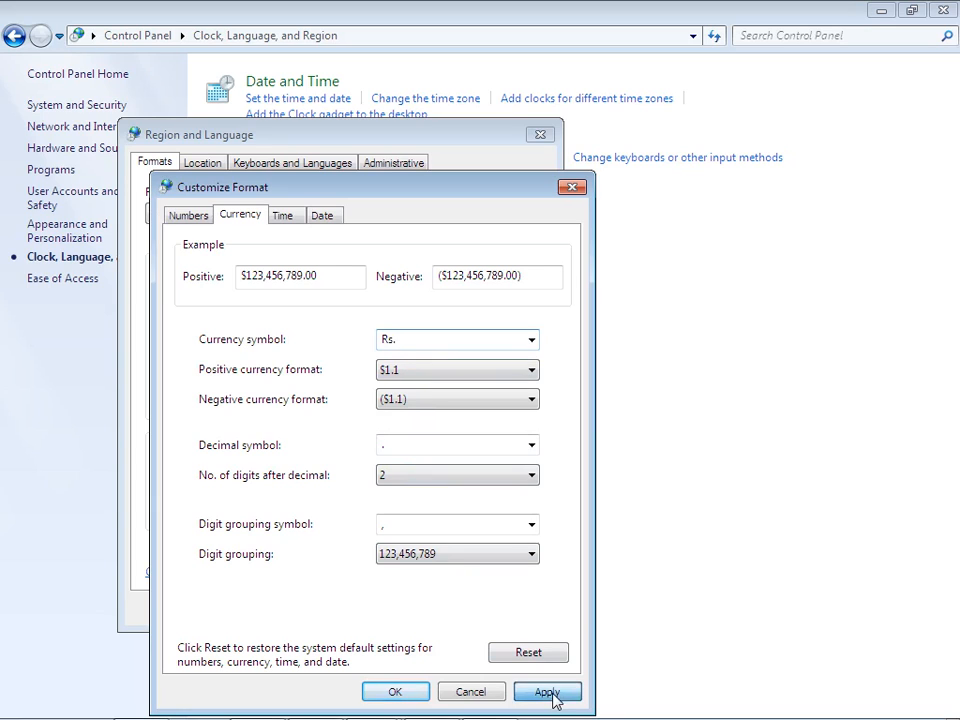
{"action": "left_click", "coordinate": [405, 692]}
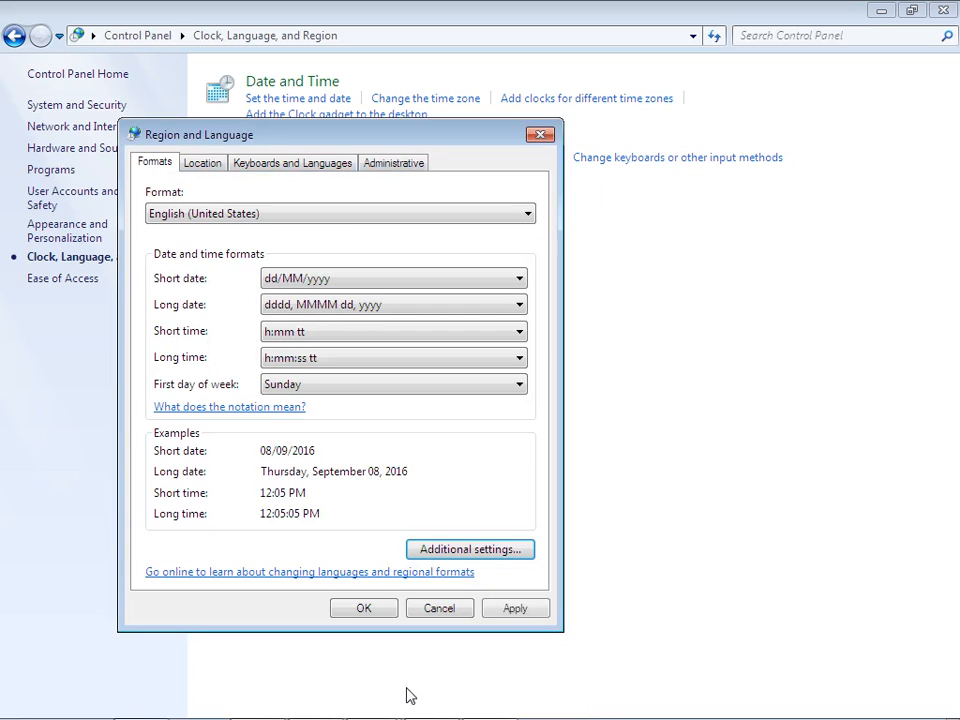
{"action": "left_click", "coordinate": [517, 613]}
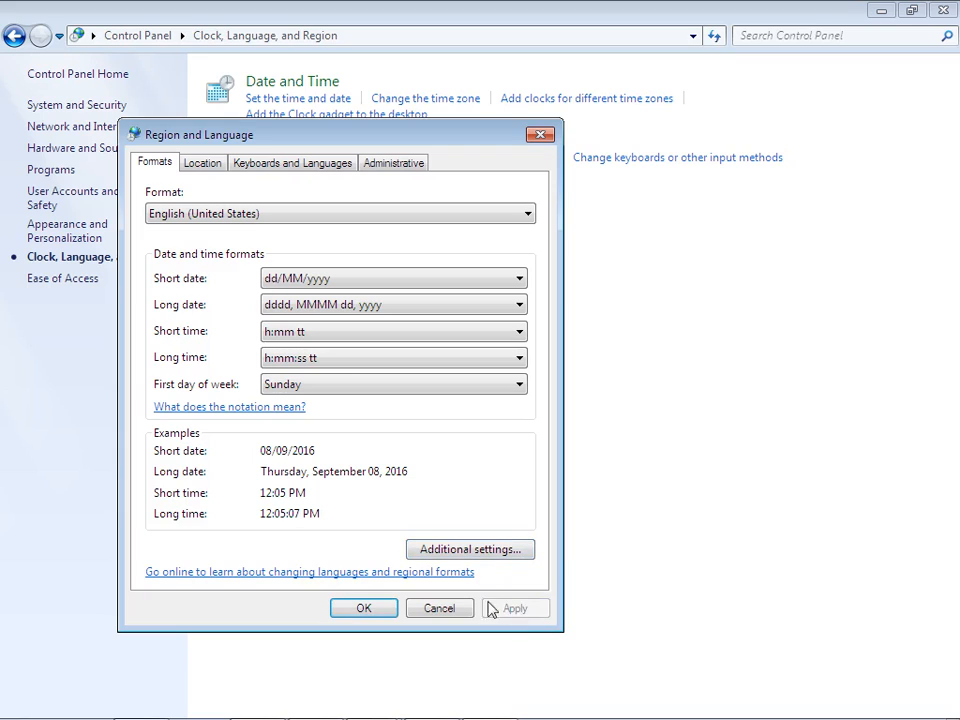
{"action": "left_click", "coordinate": [378, 612]}
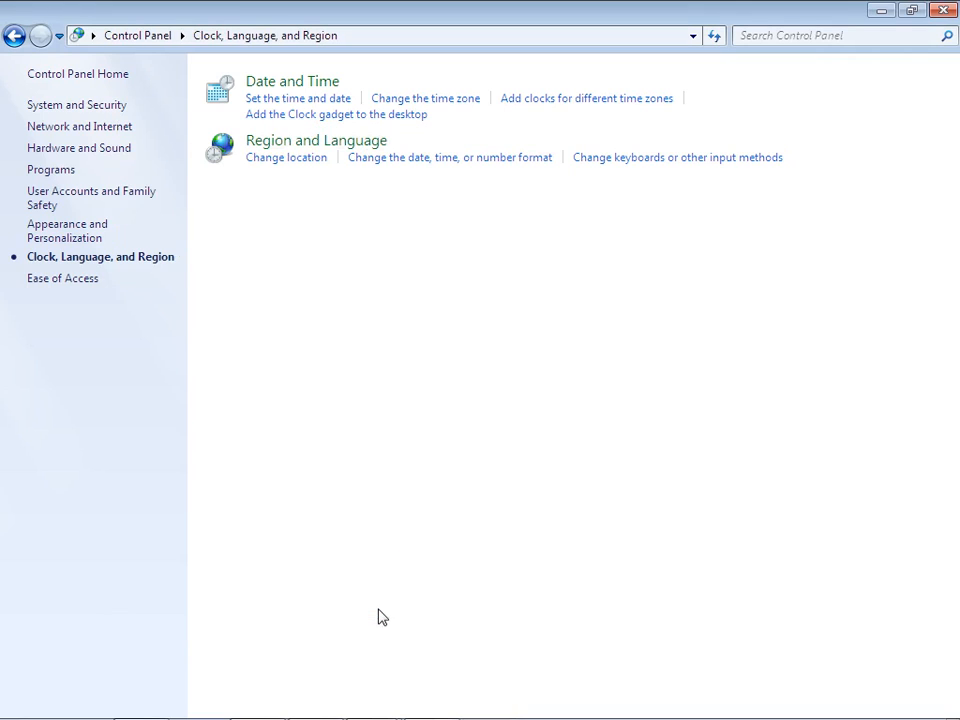
{"action": "left_click", "coordinate": [942, 10]}
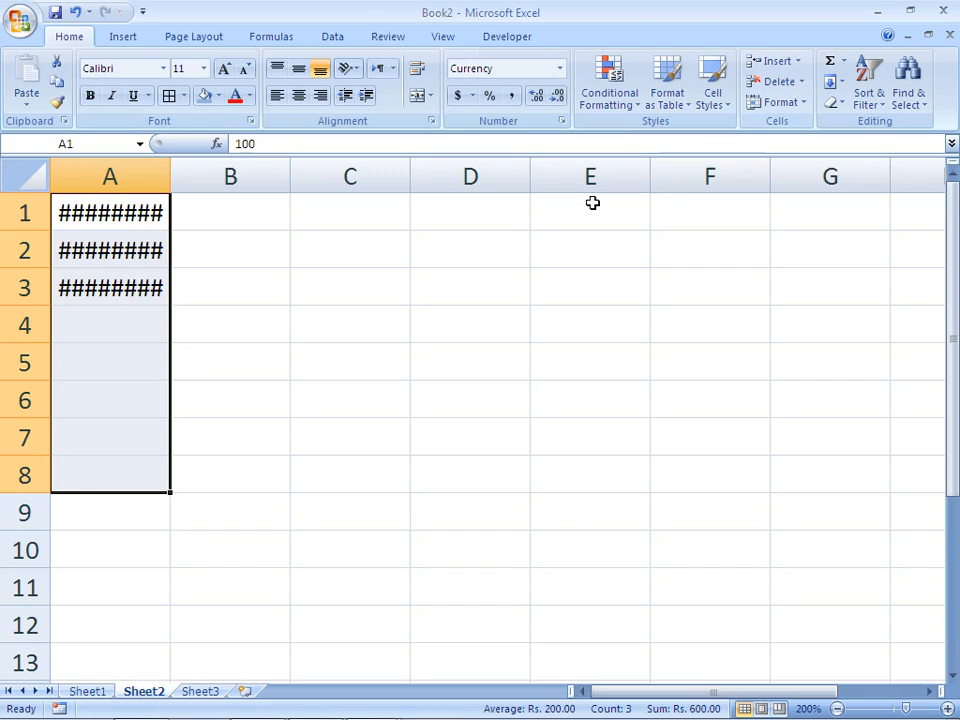
Step: Autofit column A's width and enter 300 in cell A4
{"action": "double_click", "coordinate": [168, 178]}
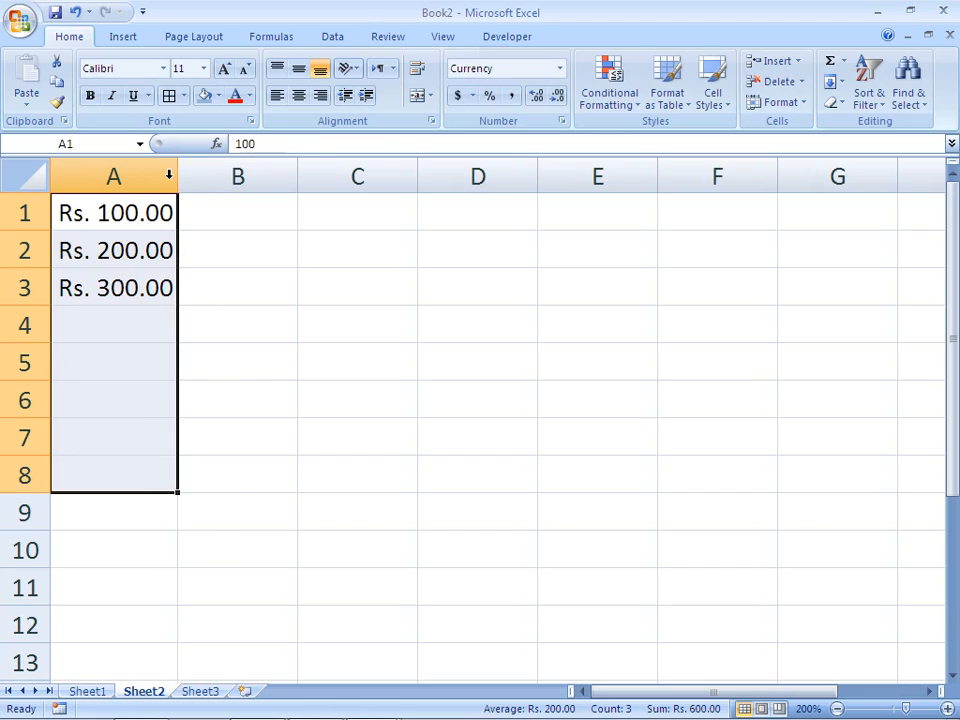
{"action": "left_click", "coordinate": [120, 321]}
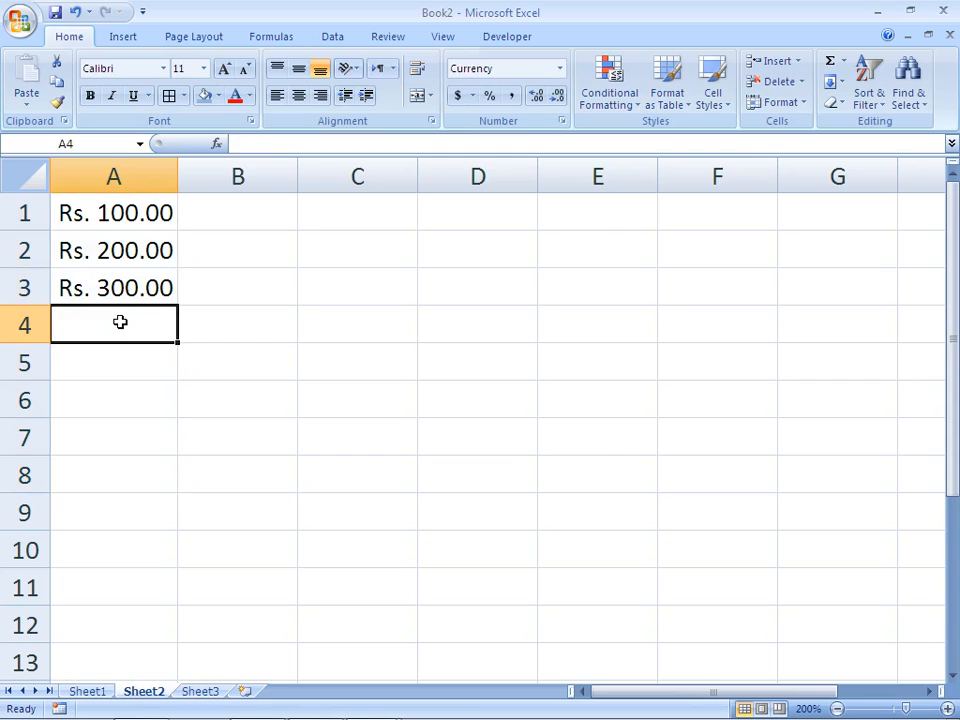
{"action": "type", "text": "300"}
{"action": "key", "text": "Return"}
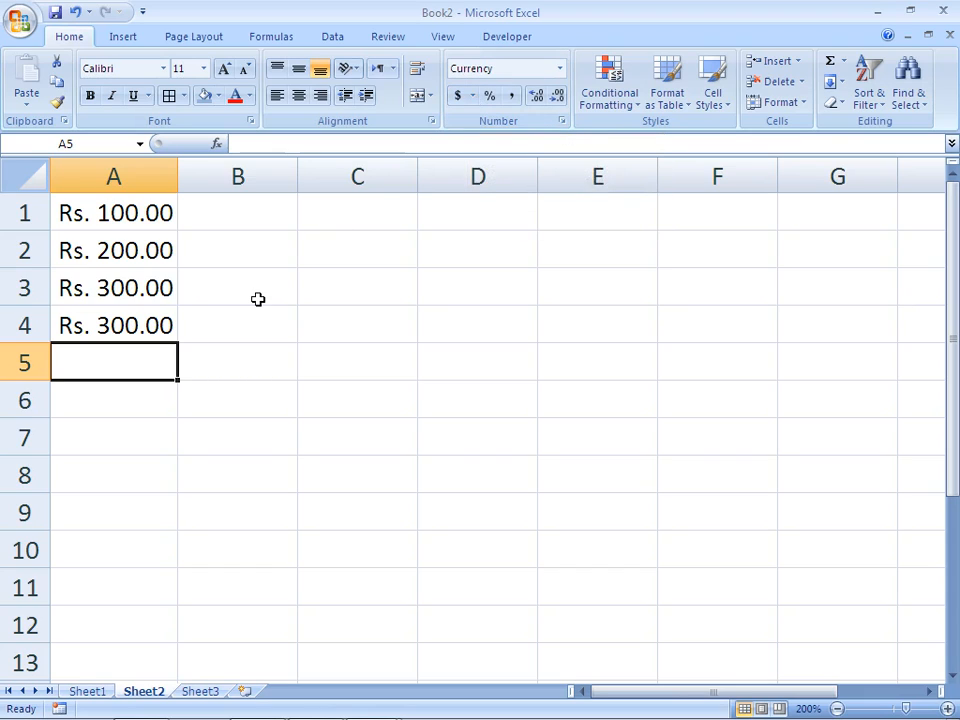
Step: Apply the Accounting number format to cells C1:C8
{"action": "left_click", "coordinate": [354, 216]}
{"action": "key", "text": "shift+Down"}
{"action": "key", "text": "shift+Down"}
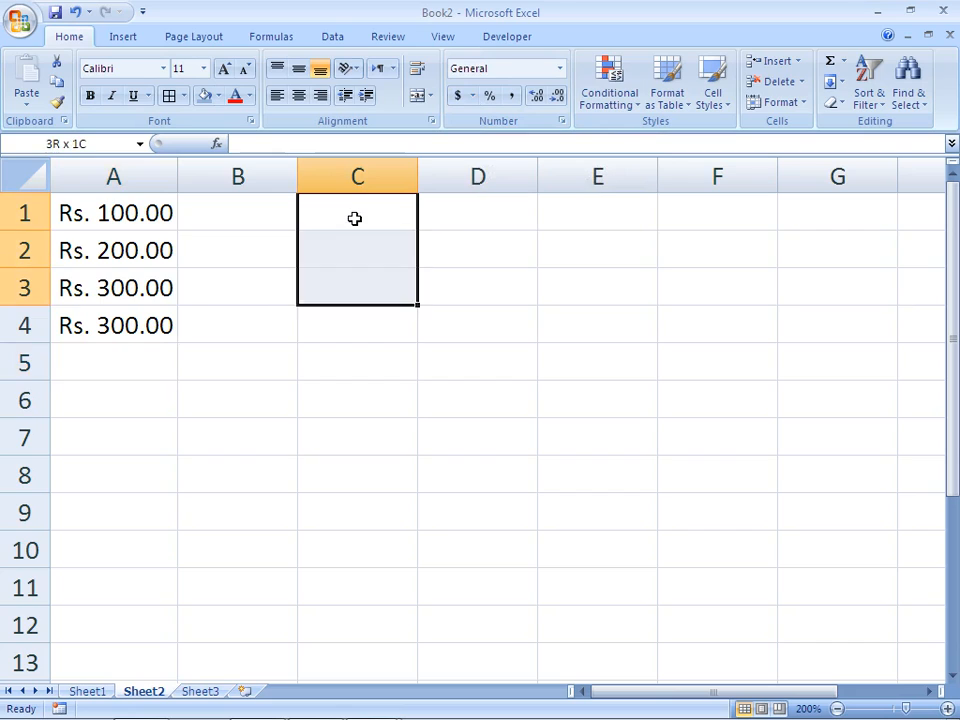
{"action": "key", "text": "shift+Down"}
{"action": "key", "text": "shift+Down"}
{"action": "key", "text": "shift+Down"}
{"action": "key", "text": "shift+Down"}
{"action": "key", "text": "shift+Down"}
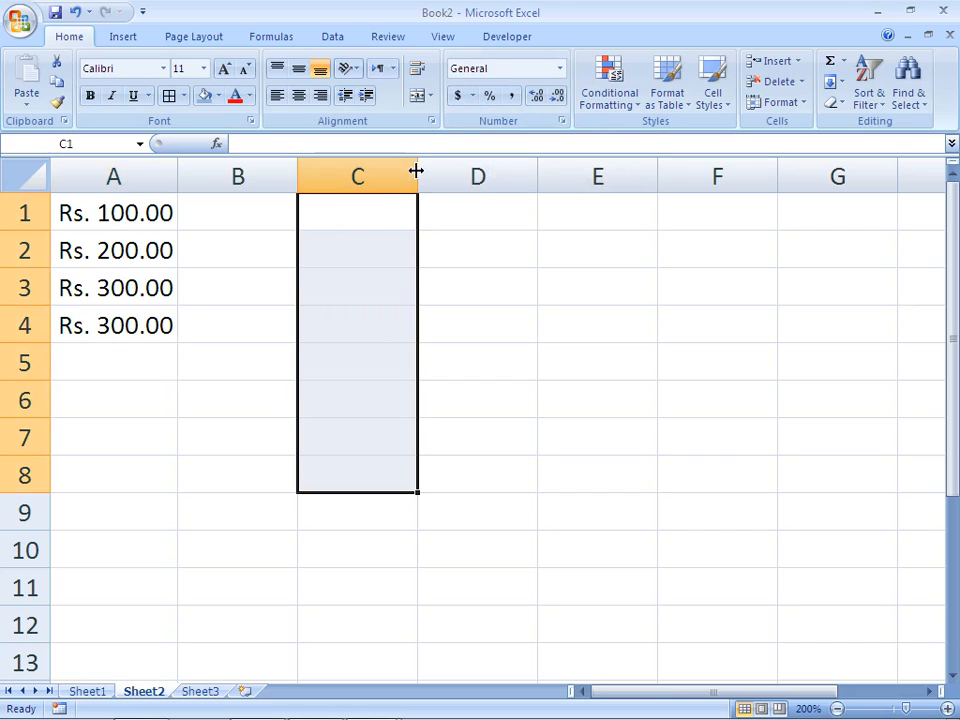
{"action": "left_click", "coordinate": [457, 100]}
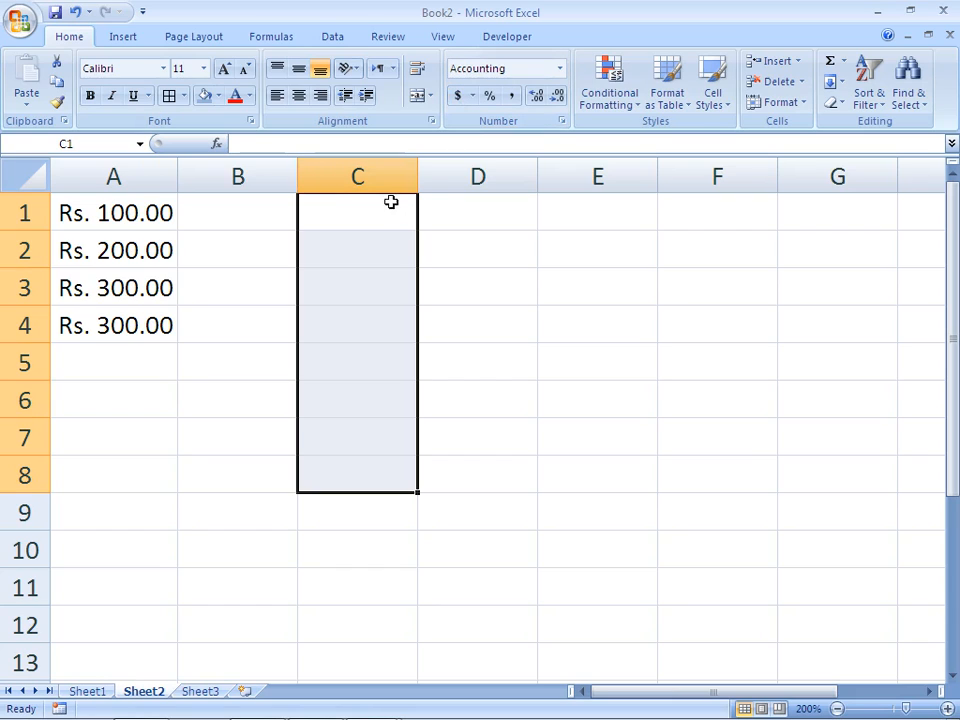
Step: Enter 300 in cell C1 and 400 in cell C2
{"action": "left_click", "coordinate": [376, 211]}
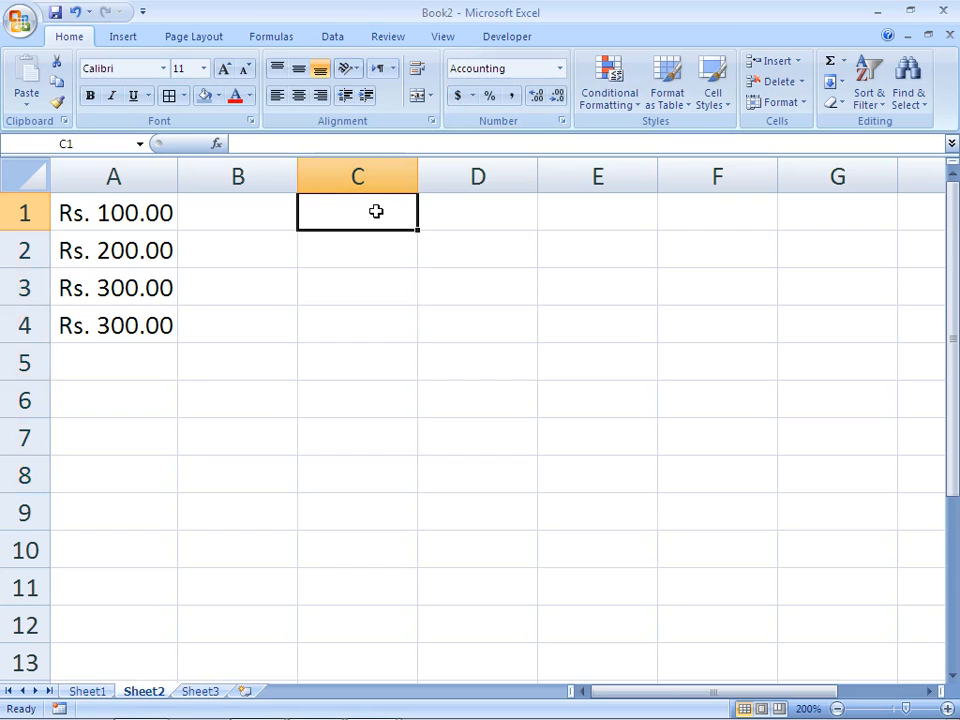
{"action": "type", "text": "300"}
{"action": "key", "text": "Return"}
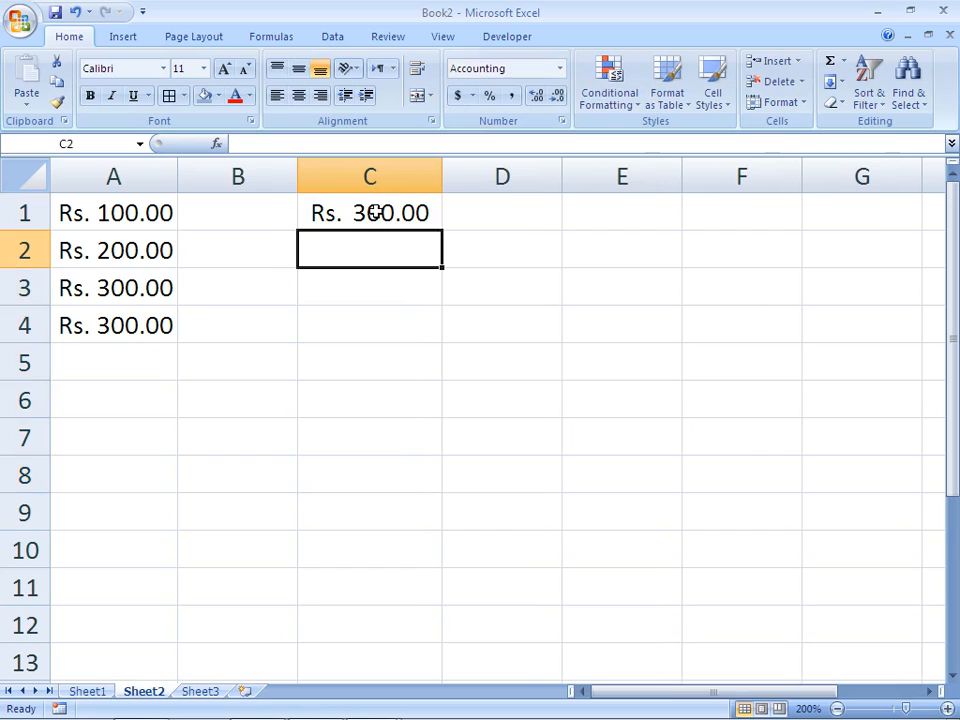
{"action": "type", "text": "400"}
{"action": "key", "text": "Return"}
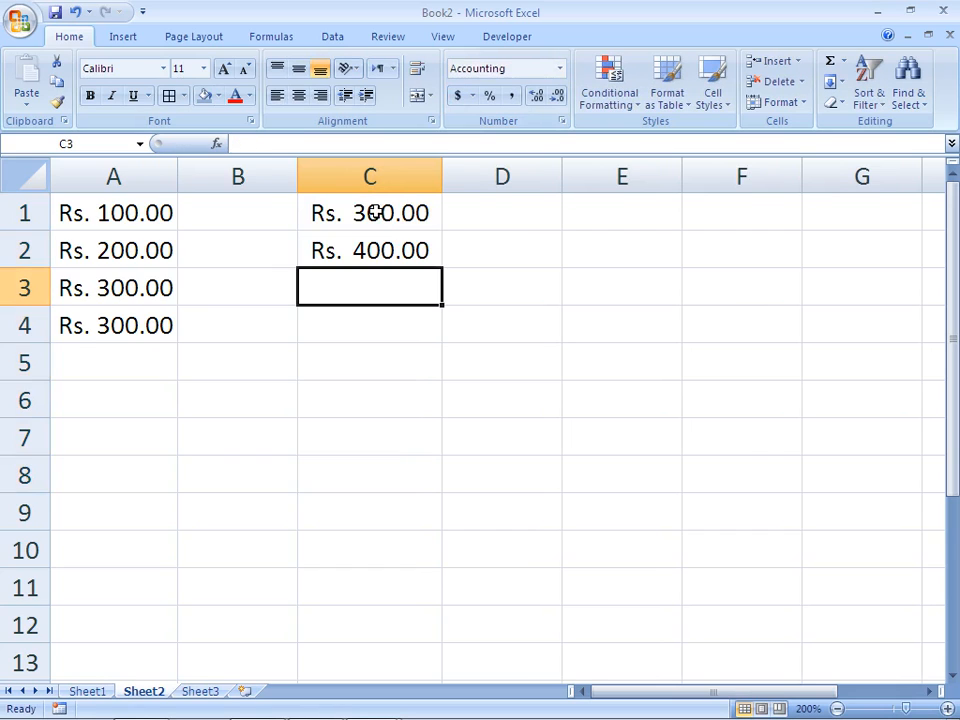
Step: Increase the decimals of C1:C2 to three places and reduce them to one
{"action": "left_click", "coordinate": [375, 212]}
{"action": "left_click_drag", "start_coordinate": [375, 212], "coordinate": [372, 250]}
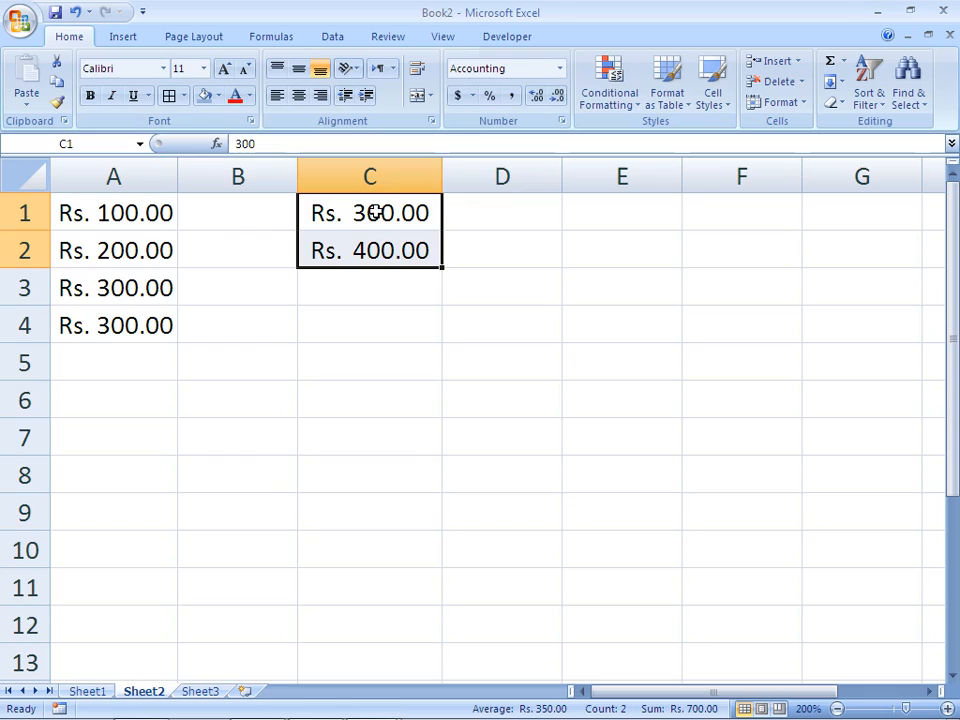
{"action": "left_click", "coordinate": [537, 100]}
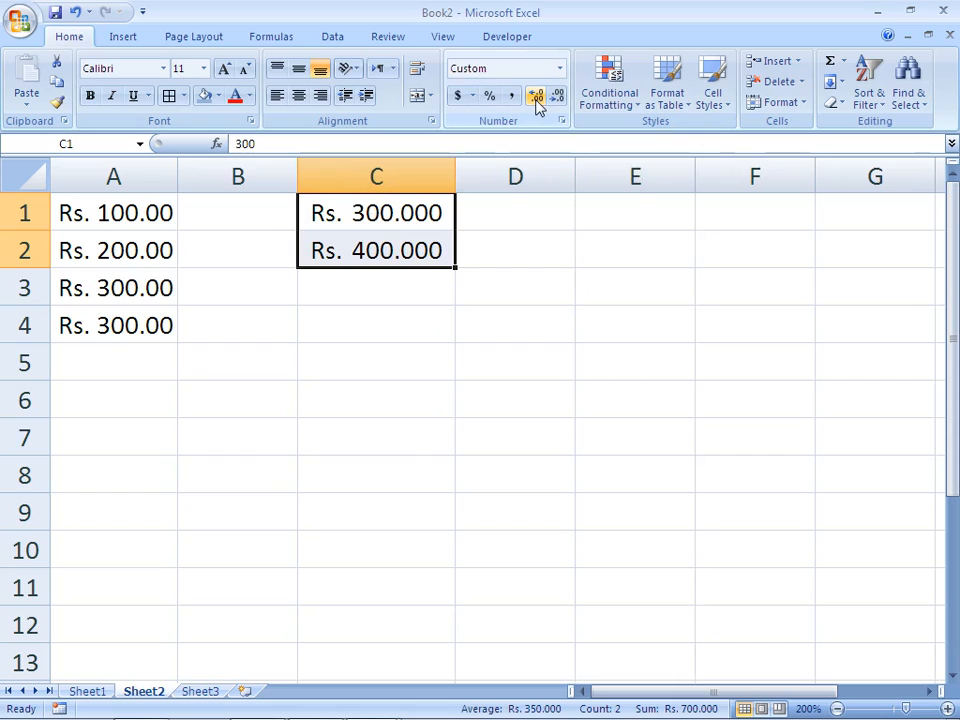
{"action": "left_click", "coordinate": [560, 103]}
{"action": "left_click", "coordinate": [560, 103]}
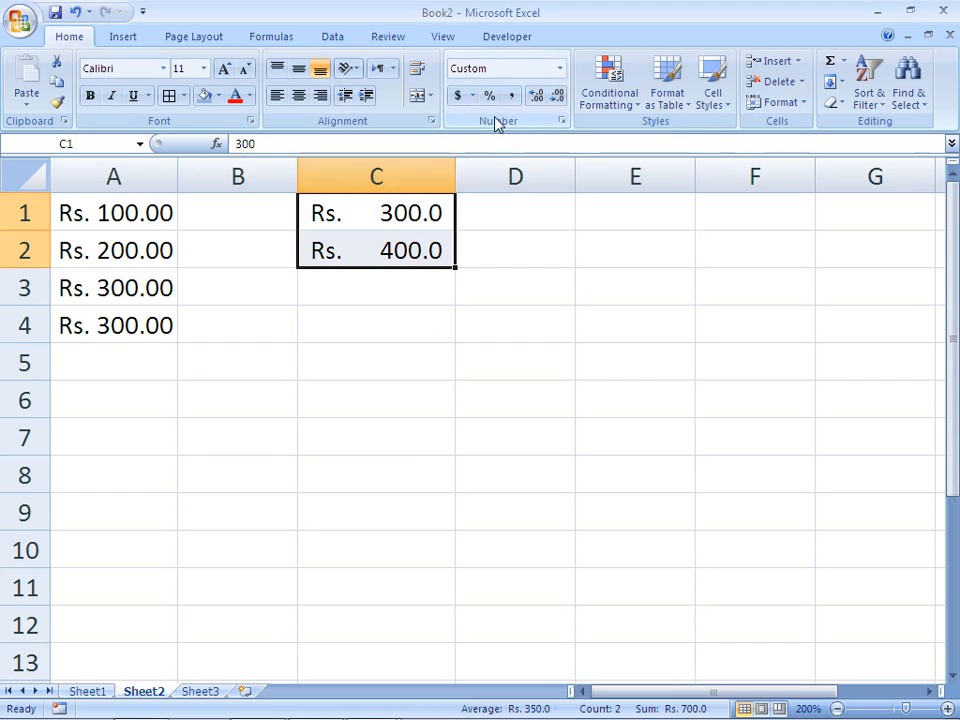
Step: Apply the Percentage number format to cells D1:D4
{"action": "left_click", "coordinate": [499, 205]}
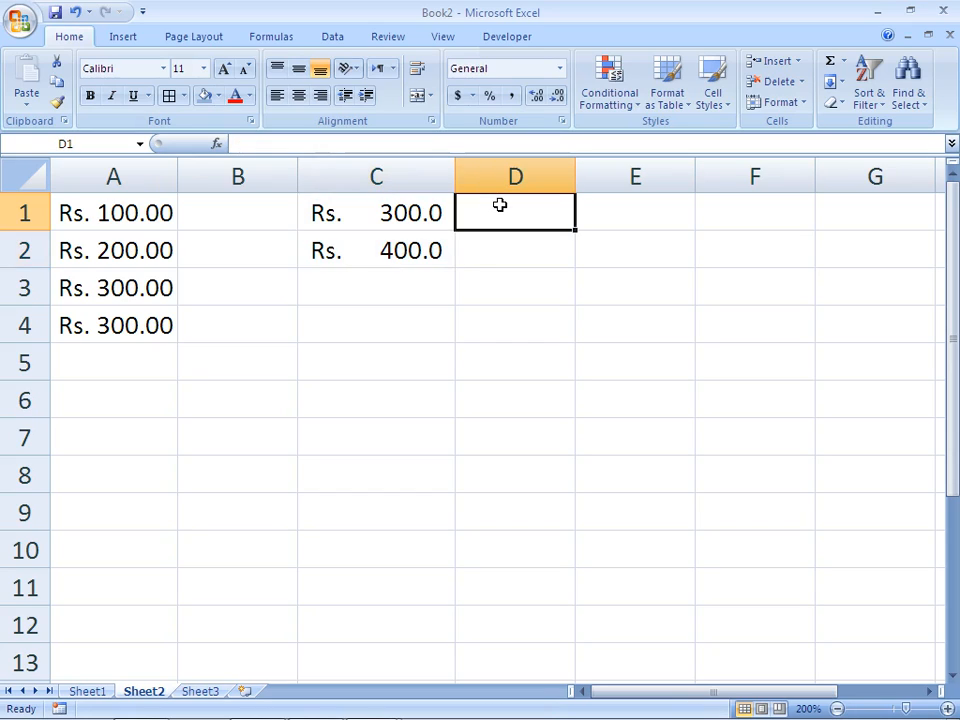
{"action": "key", "text": "shift+Down"}
{"action": "key", "text": "shift+Down"}
{"action": "key", "text": "shift+Down"}
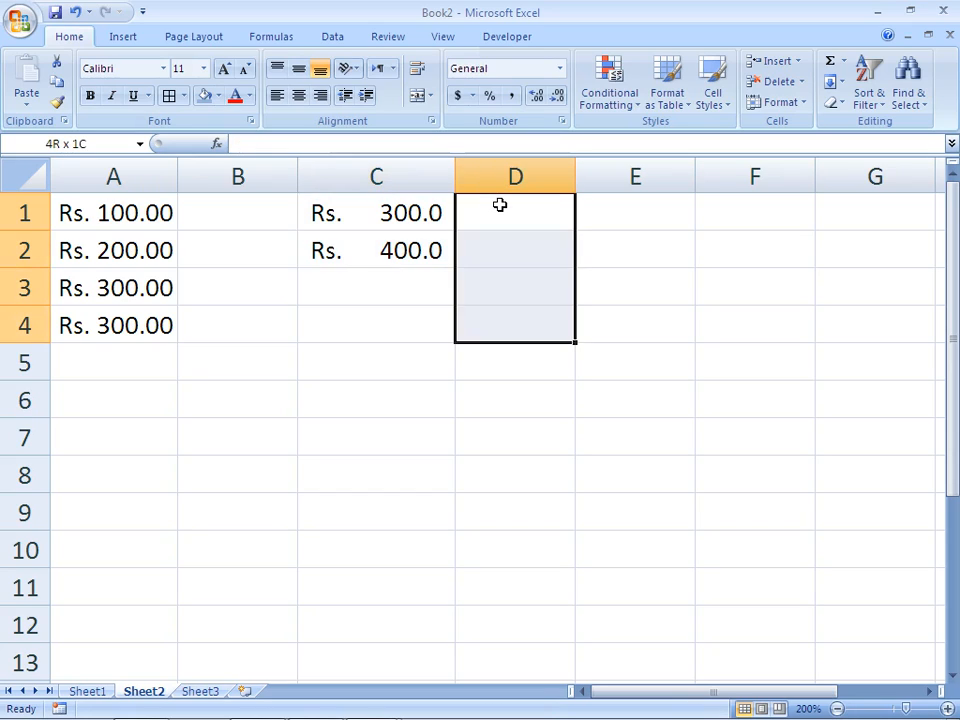
{"action": "left_click", "coordinate": [490, 97]}
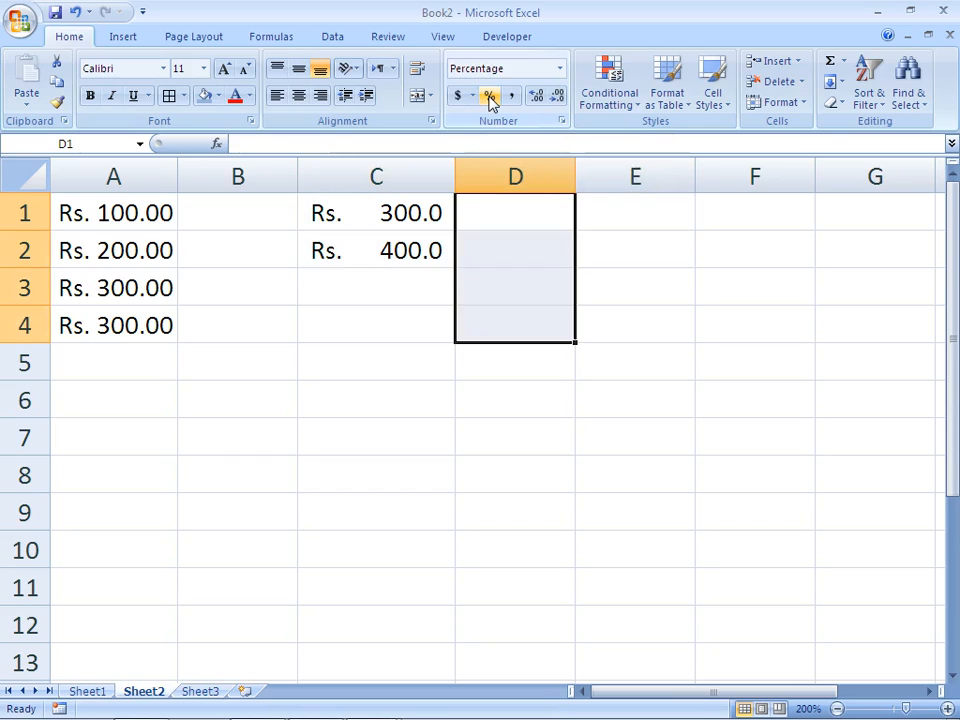
Step: Enter 10, 20 and 30 percent in cells D1 to D3
{"action": "left_click", "coordinate": [508, 216]}
{"action": "type", "text": "10"}
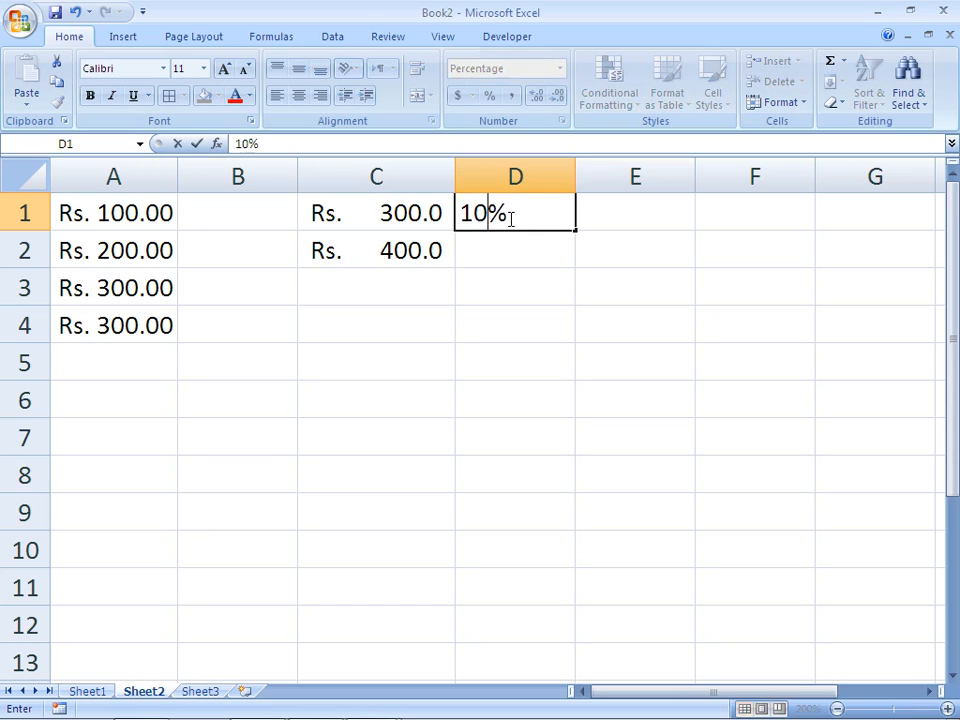
{"action": "key", "text": "Return"}
{"action": "type", "text": "20"}
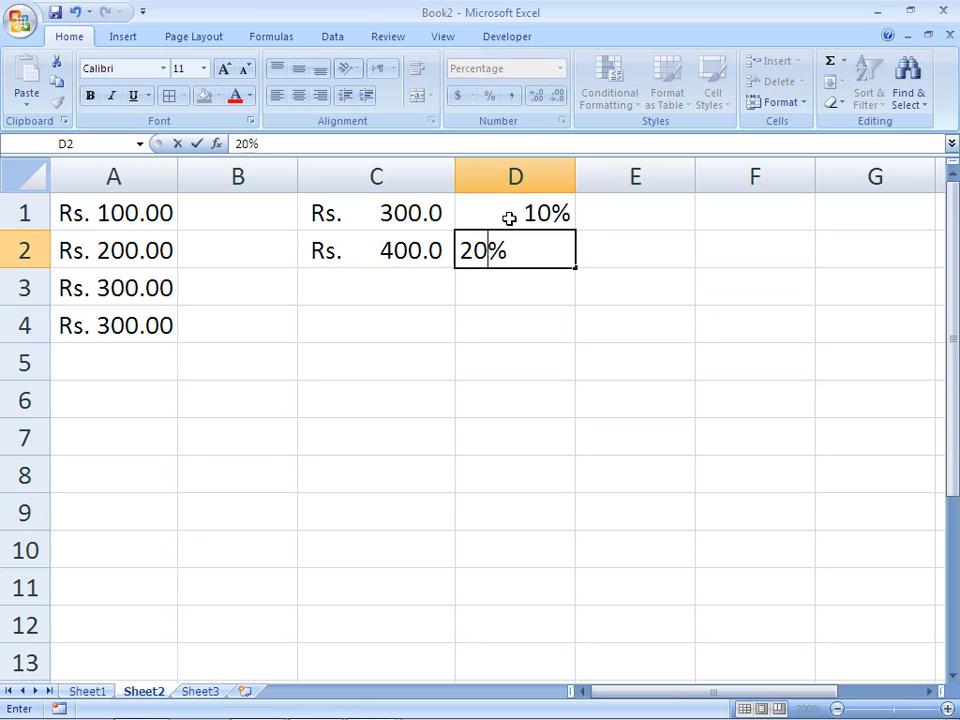
{"action": "key", "text": "Return"}
{"action": "type", "text": "30"}
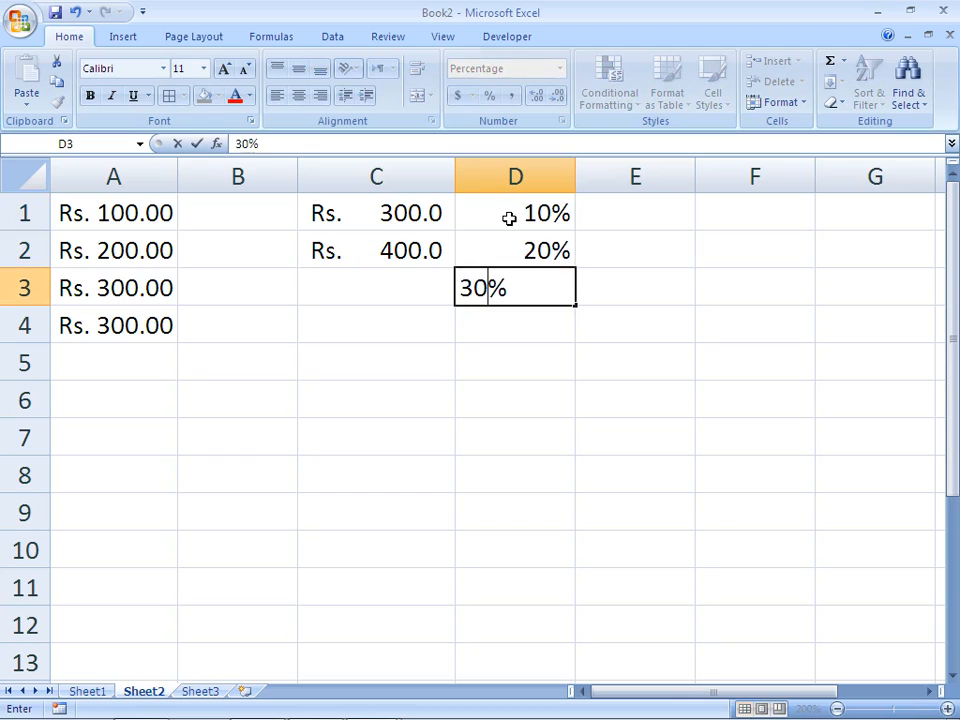
{"action": "key", "text": "Return"}
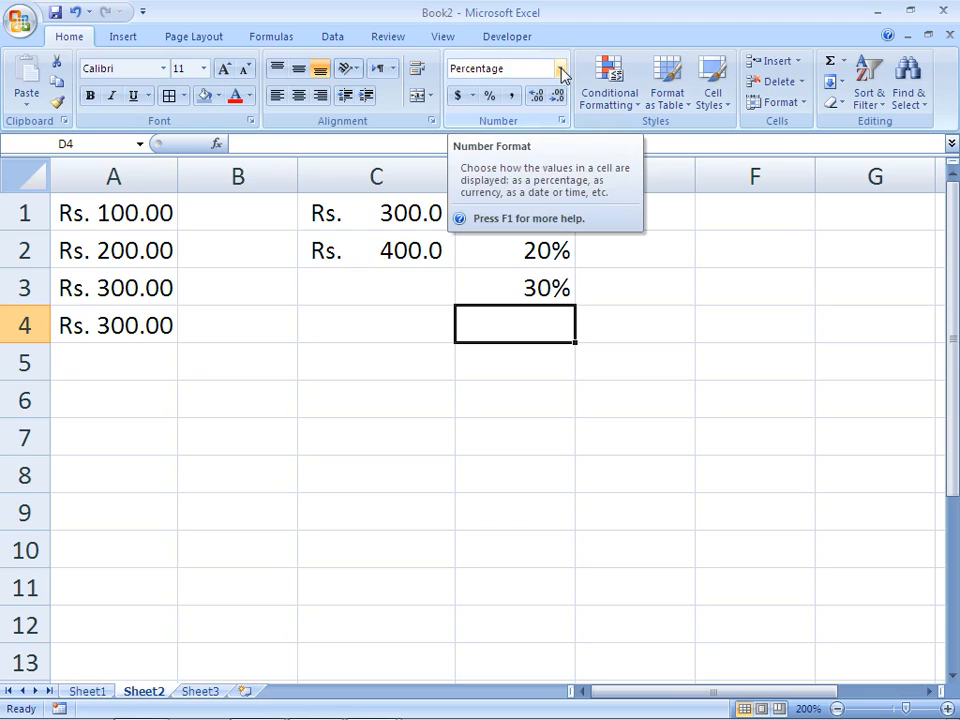
Step: Apply the Short Date number format to cells E1:E8
{"action": "left_click", "coordinate": [626, 216]}
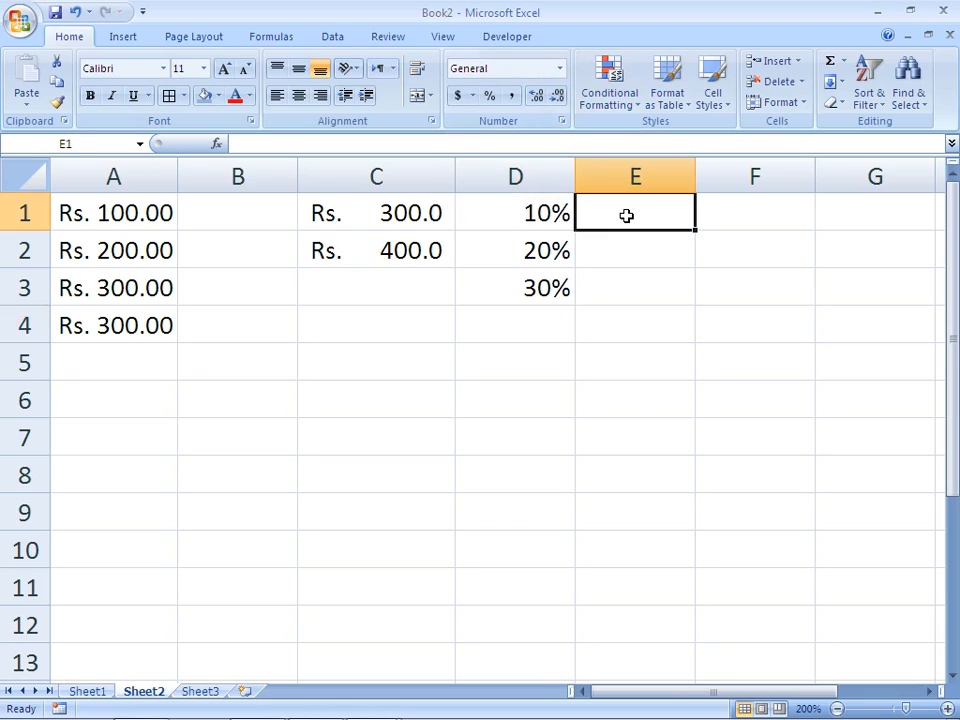
{"action": "key", "text": "shift+Down"}
{"action": "key", "text": "shift+Down"}
{"action": "key", "text": "shift+Down"}
{"action": "key", "text": "shift+Down"}
{"action": "key", "text": "shift+Down"}
{"action": "key", "text": "shift+Down"}
{"action": "key", "text": "shift+Down"}
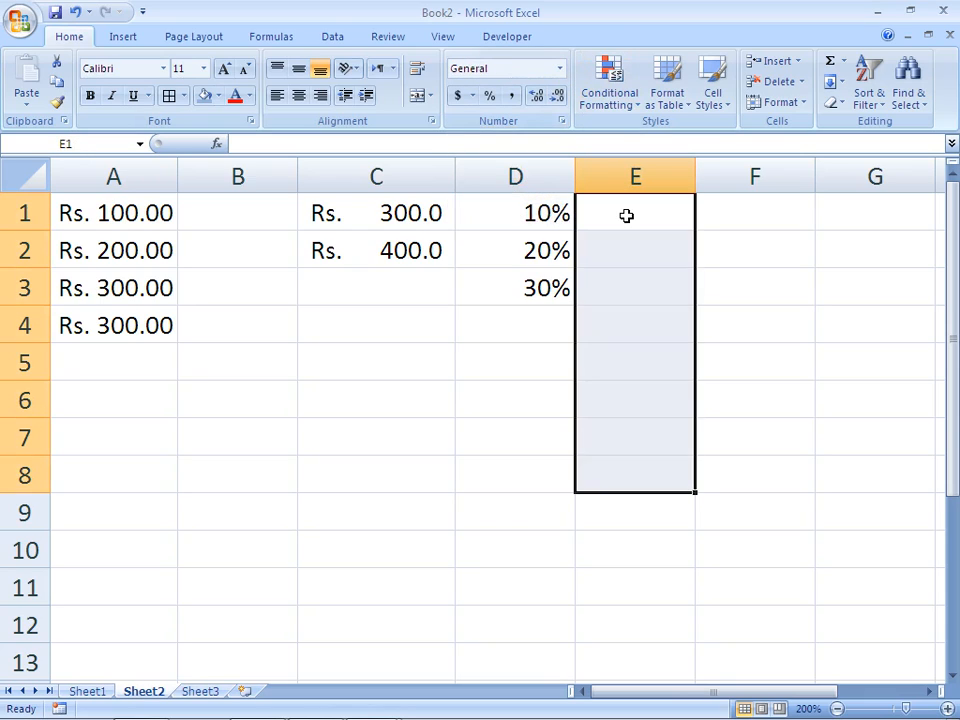
{"action": "left_click", "coordinate": [559, 69]}
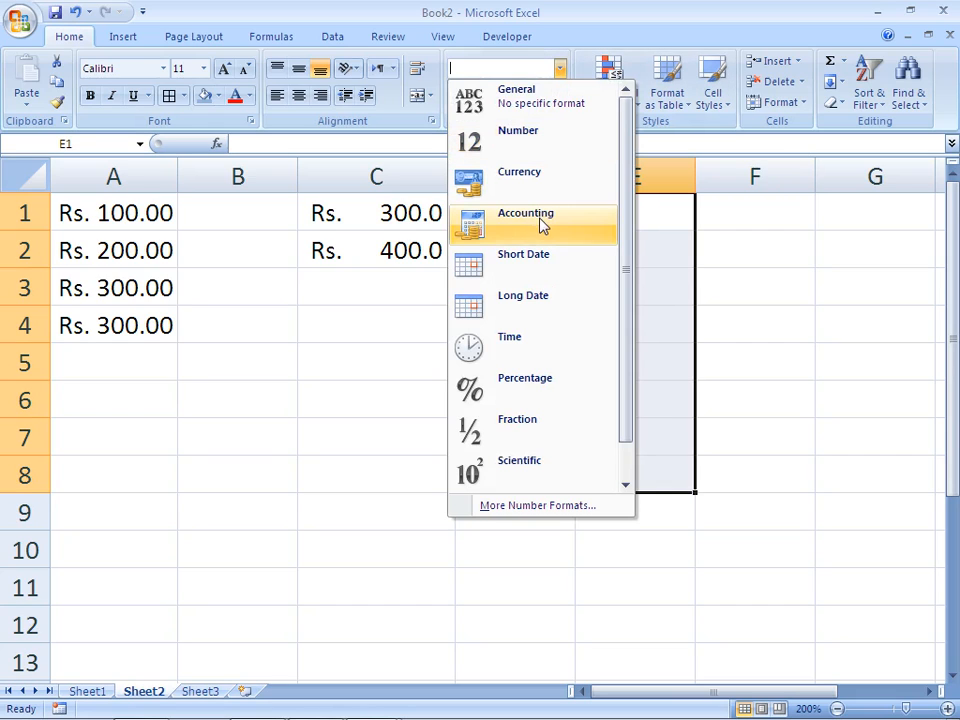
{"action": "left_click", "coordinate": [538, 254]}
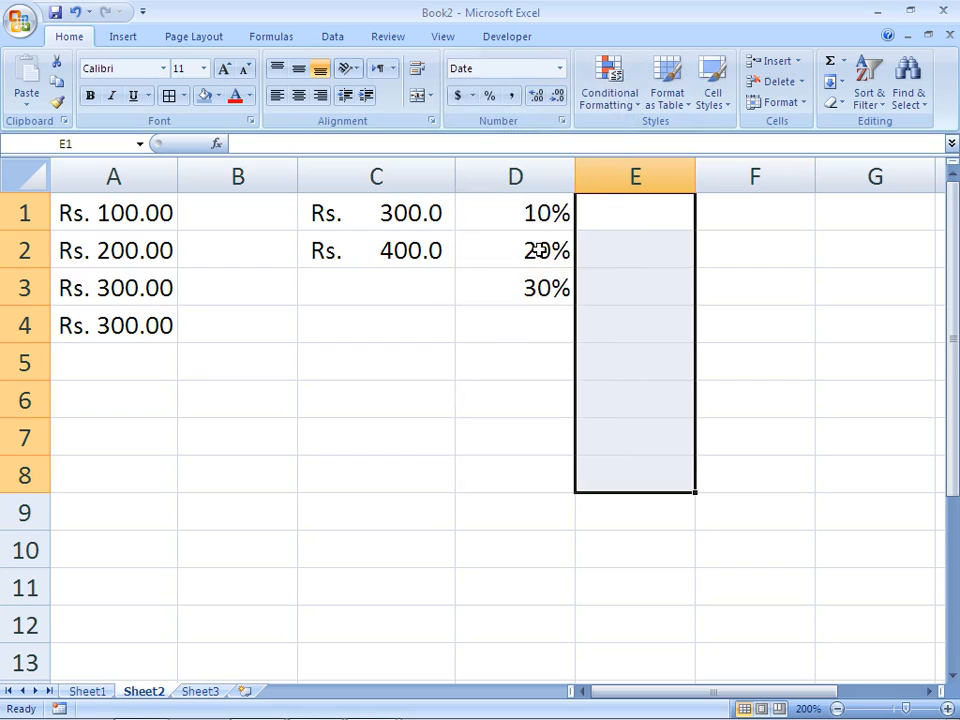
Step: Insert the current date, 08/09/2016, in cell E1
{"action": "key", "text": "Down"}
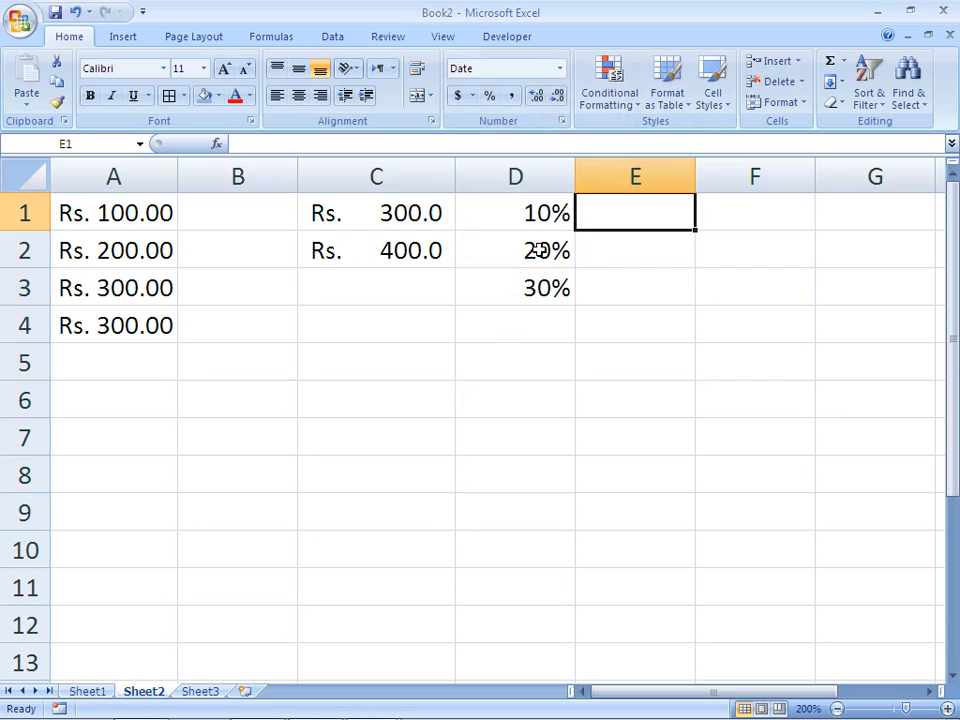
{"action": "key", "text": "ctrl+semicolon"}
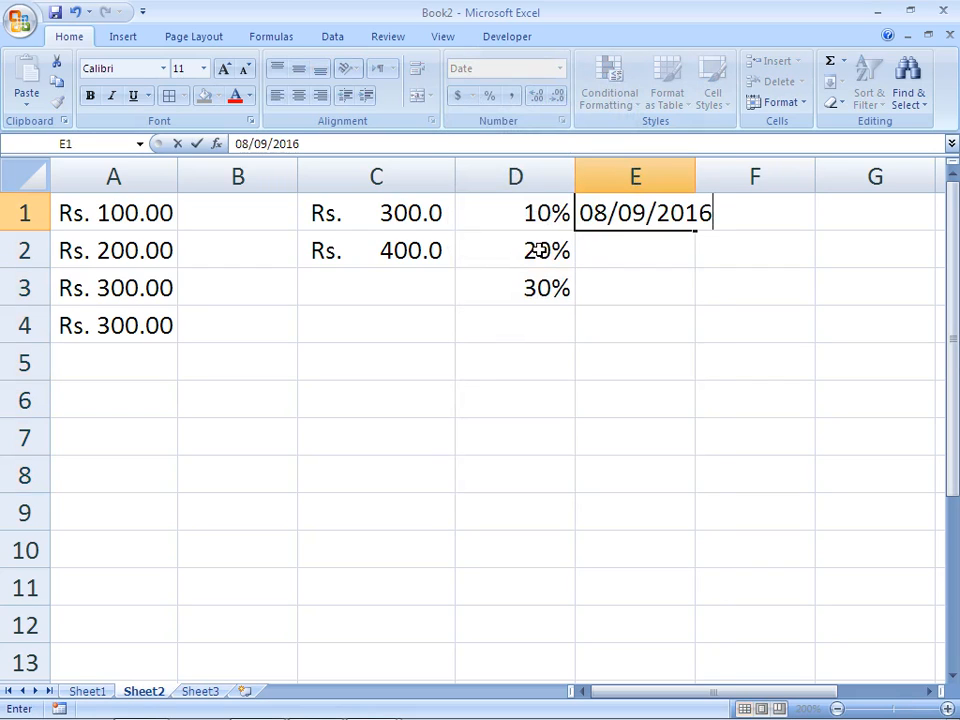
{"action": "key", "text": "Return"}
{"action": "key", "text": "Up"}
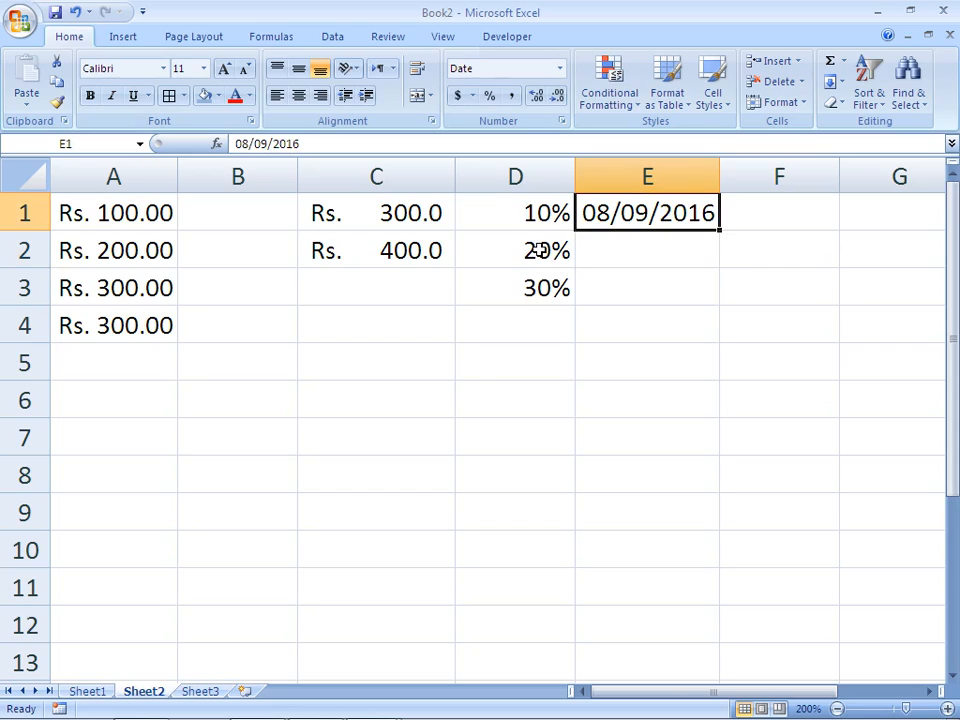
Step: Apply the Long Date number format to cells F1:F6
{"action": "key", "text": "Right"}
{"action": "key", "text": "shift+Down"}
{"action": "key", "text": "shift+Down"}
{"action": "key", "text": "shift+Down"}
{"action": "key", "text": "shift+Down"}
{"action": "key", "text": "shift+Down"}
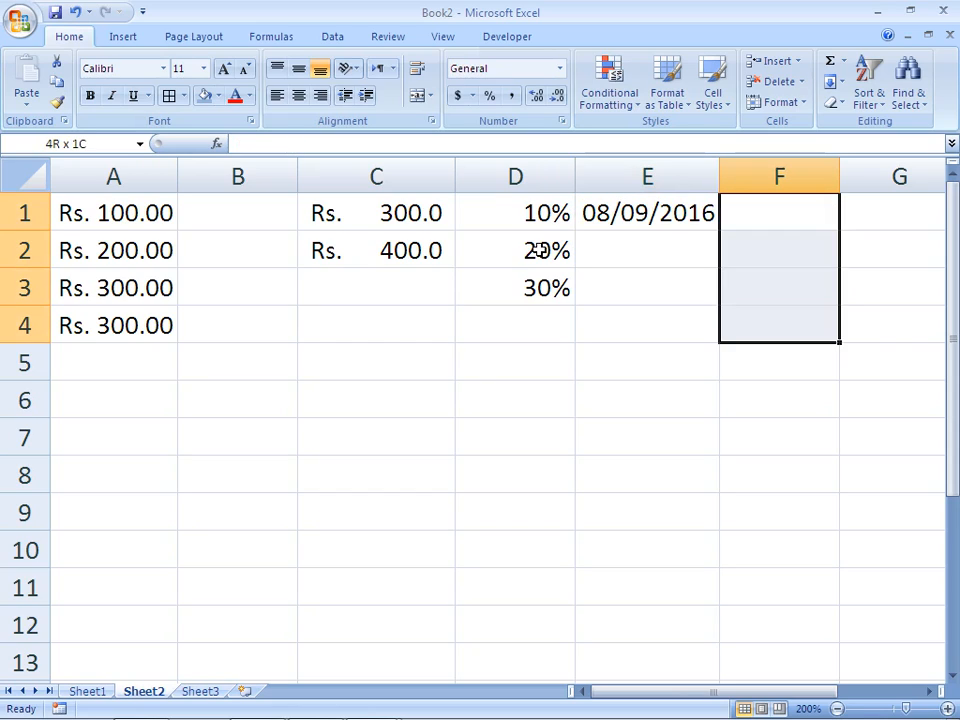
{"action": "left_click", "coordinate": [561, 70]}
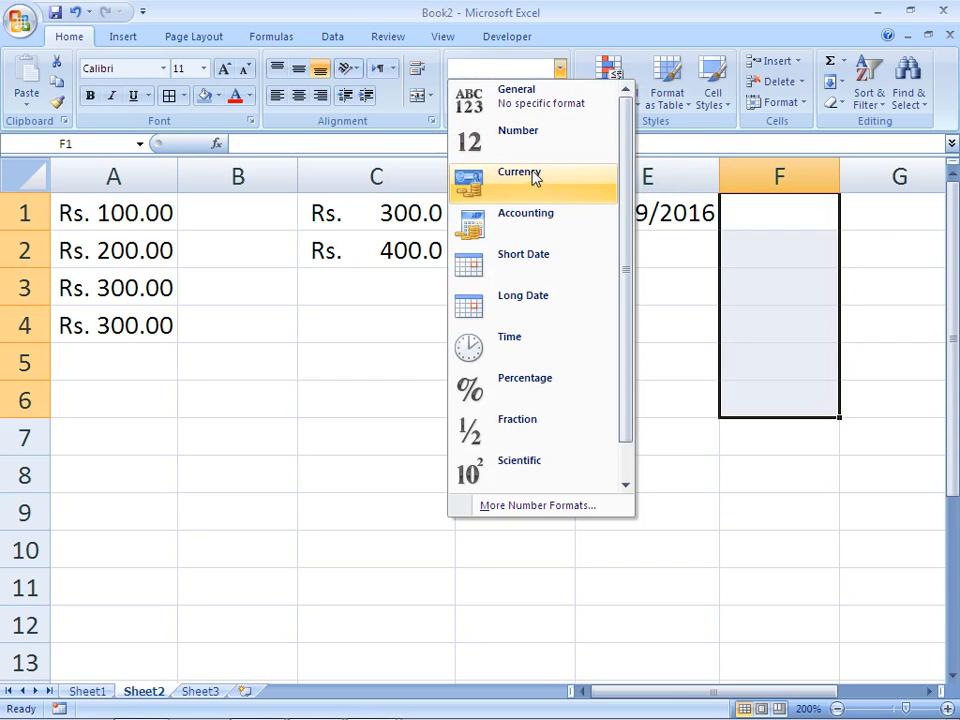
{"action": "left_click", "coordinate": [529, 299]}
Step: Enter the date 08/09/2016 in cell F1
{"action": "key", "text": "Left"}
{"action": "key", "text": "Right"}
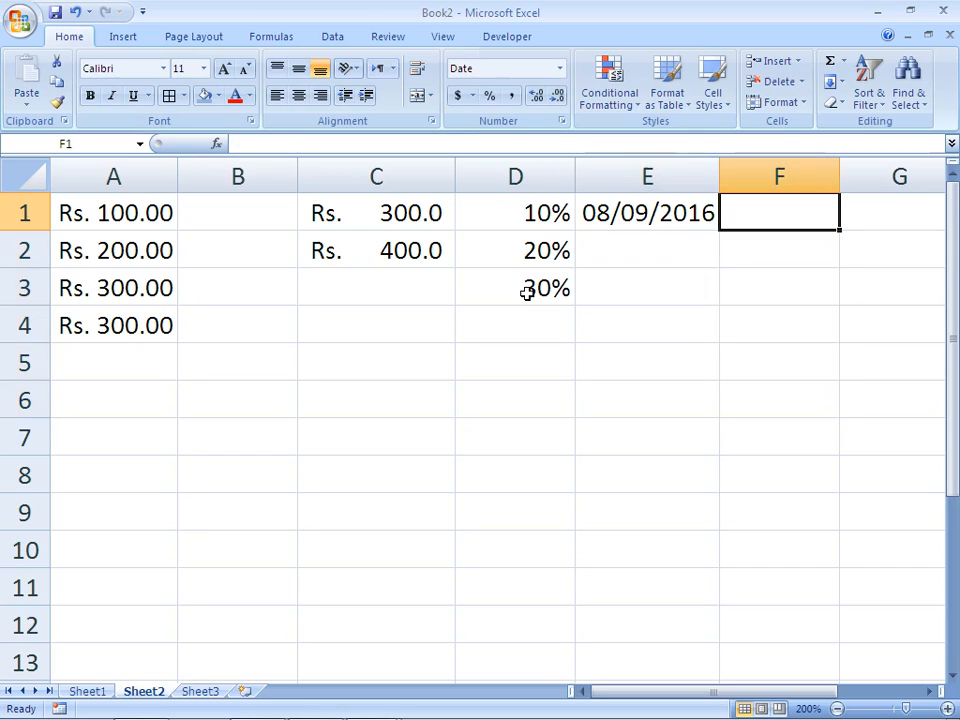
{"action": "type", "text": "08/09/2016"}
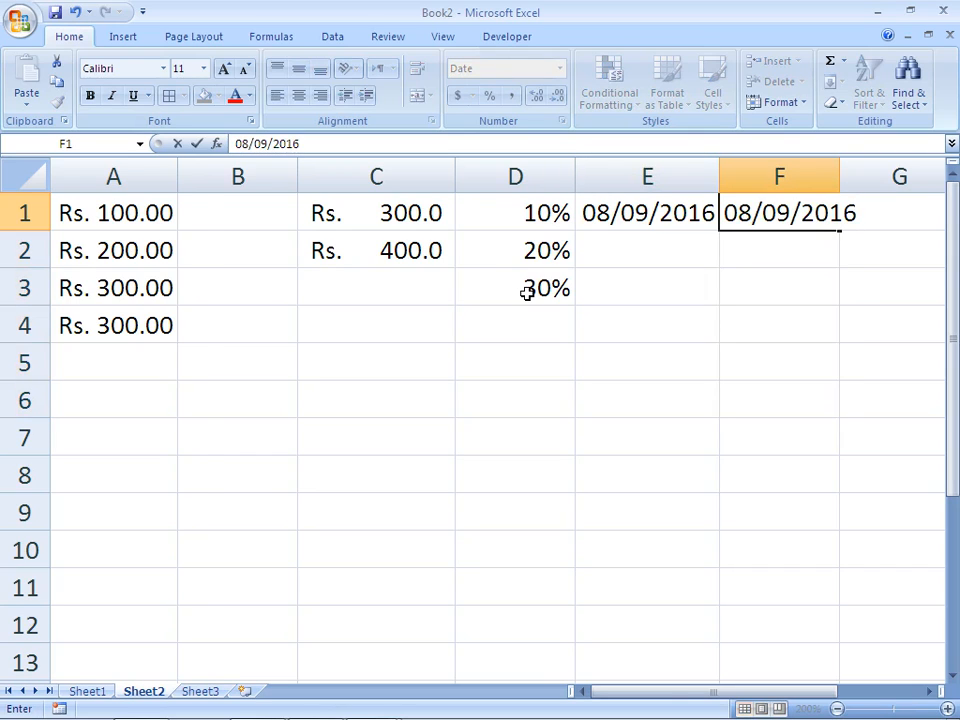
{"action": "key", "text": "Return"}
{"action": "key", "text": "Up"}
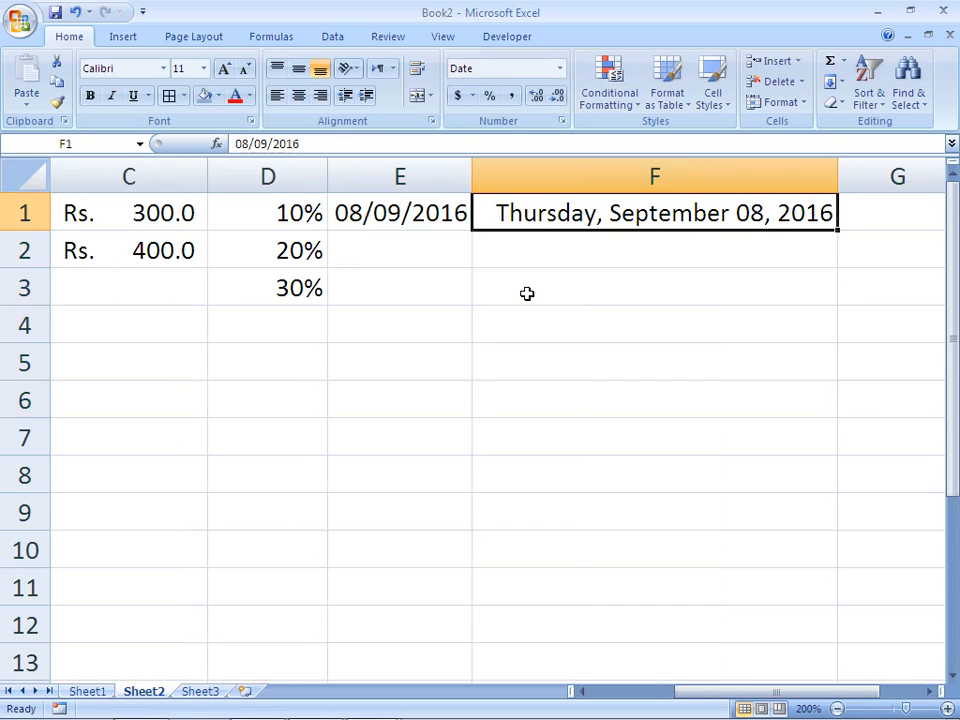
{"action": "key", "text": "Left"}
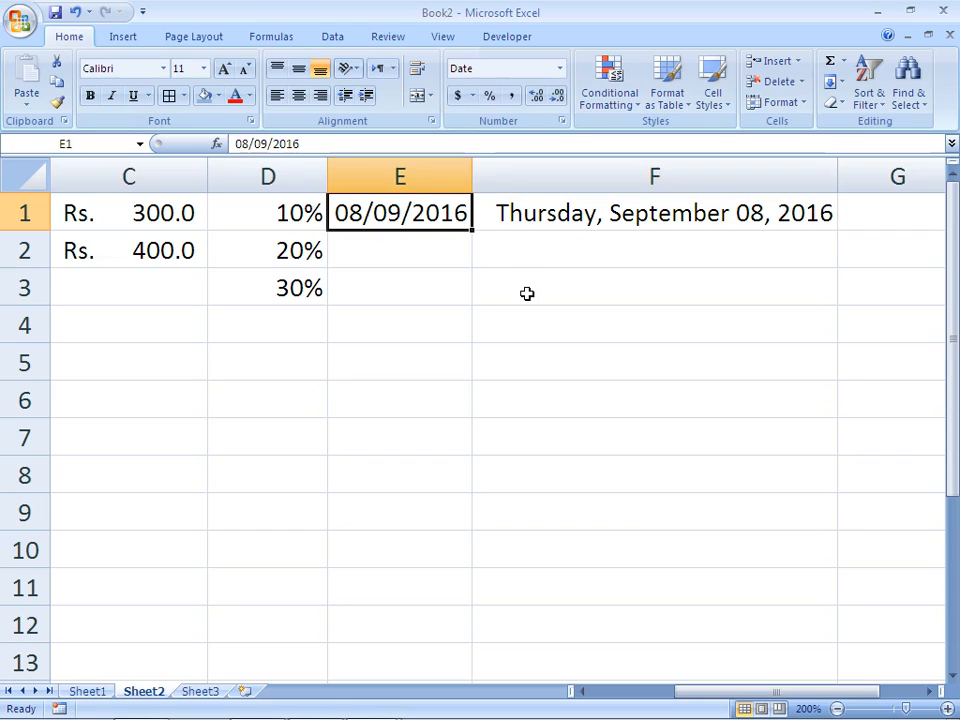
{"action": "key", "text": "Right"}
{"action": "key", "text": "Down"}
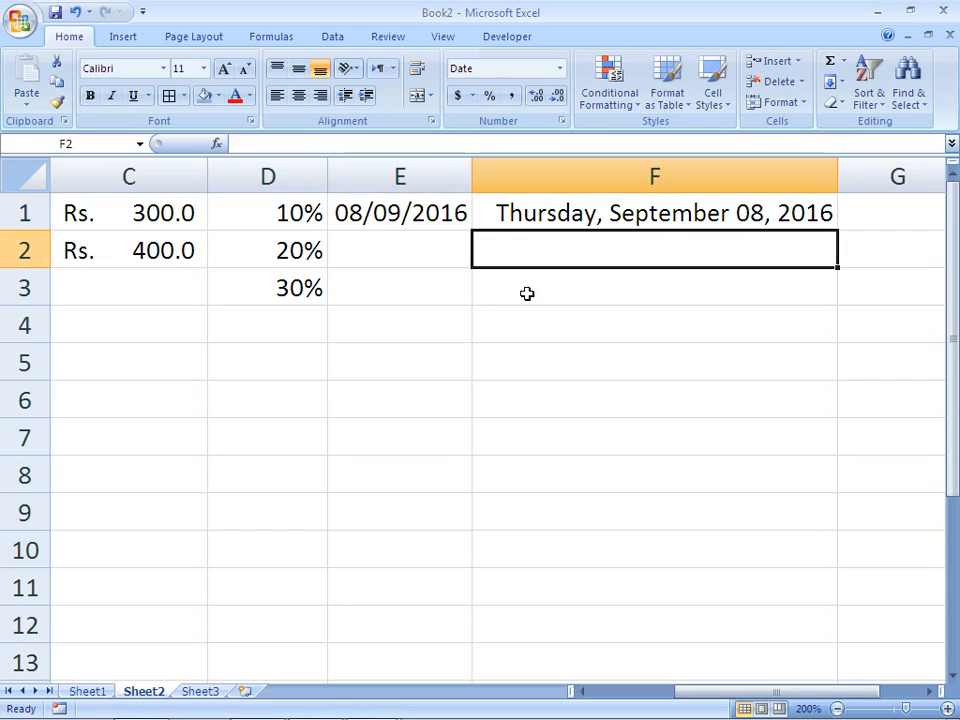
{"action": "key", "text": "Up"}
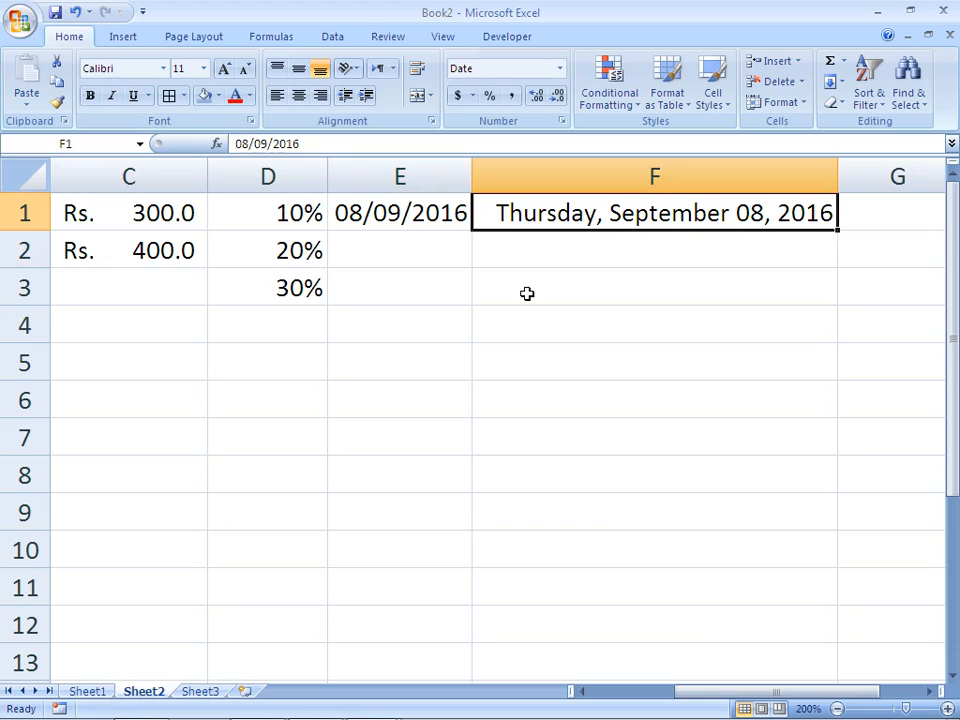